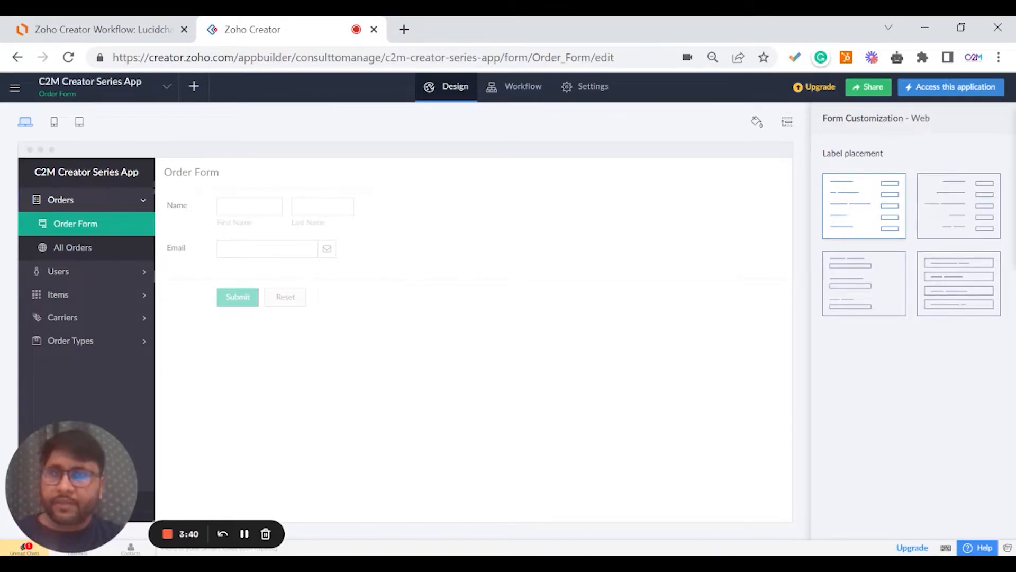
Switch to the Lucidchart 'Zoho Creator Workflow' diagram and point out its Users box.
mouse_move(444, 173)
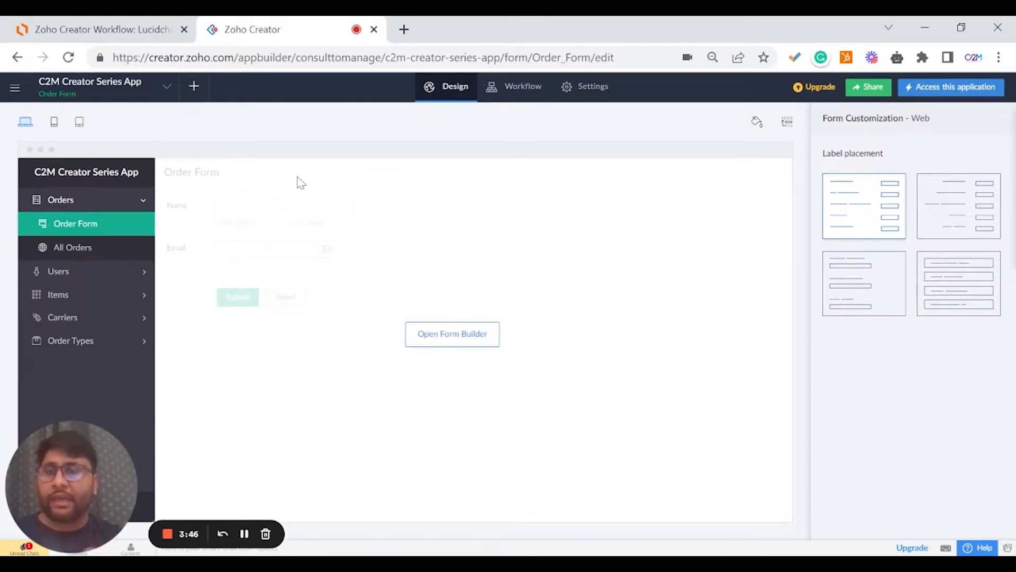
left_click(139, 33)
left_click(494, 275)
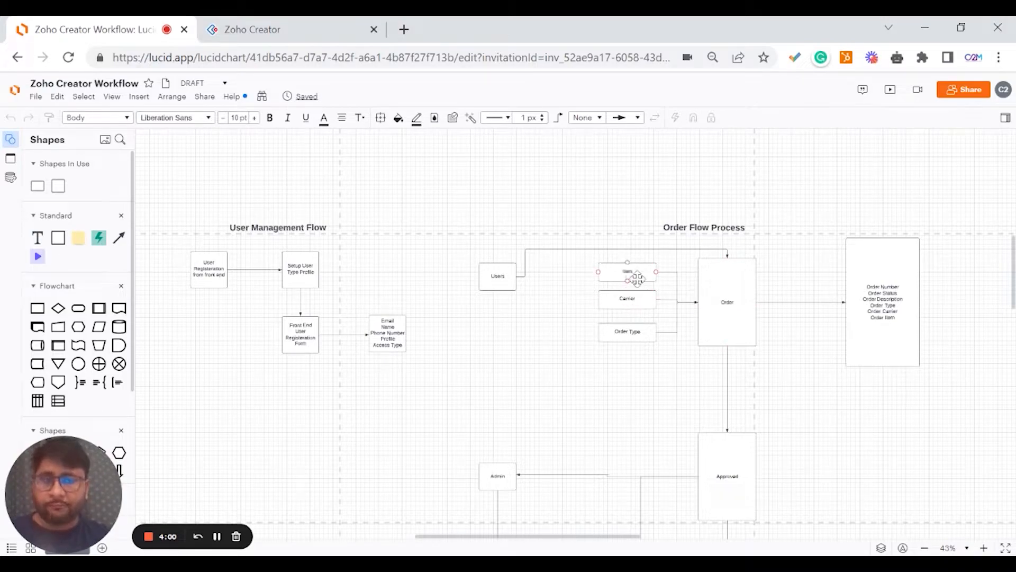
Look over the Order Flow Process boxes, moving between the diagram and the Order Form page.
left_click(291, 30)
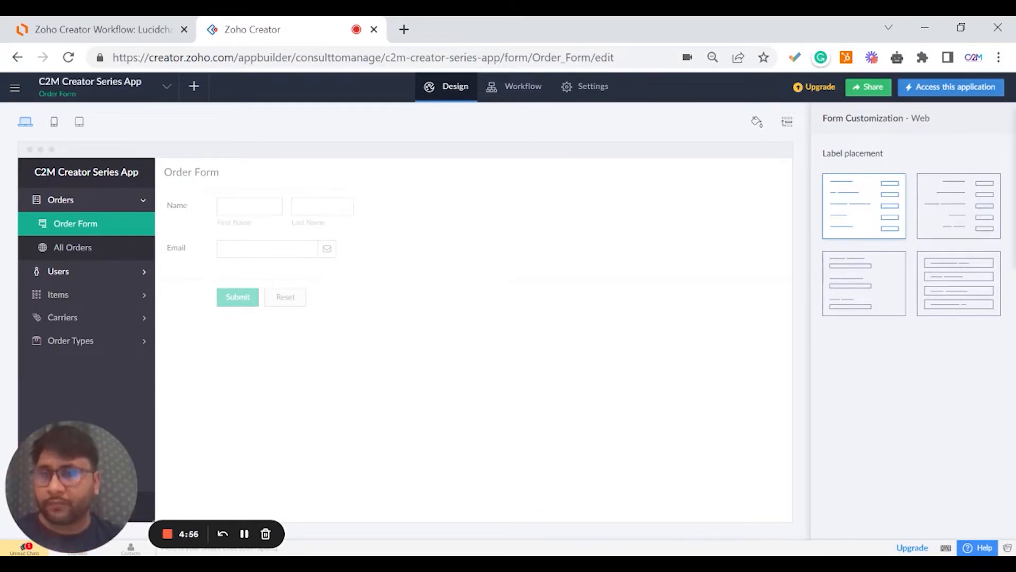
left_click(161, 30)
Open the Order Form in the builder and drop a Lookup field below Email.
left_click(233, 29)
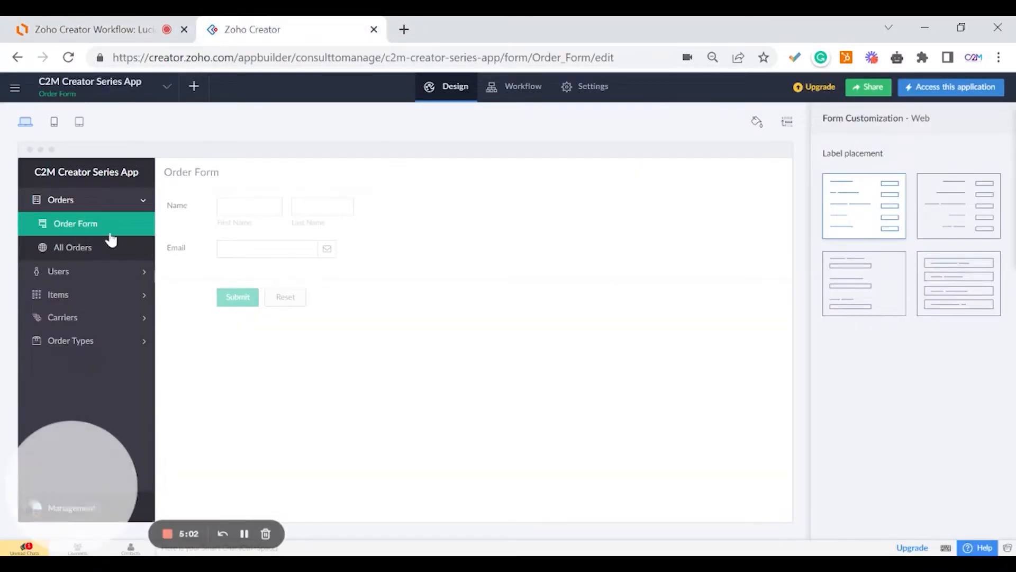
left_click(445, 336)
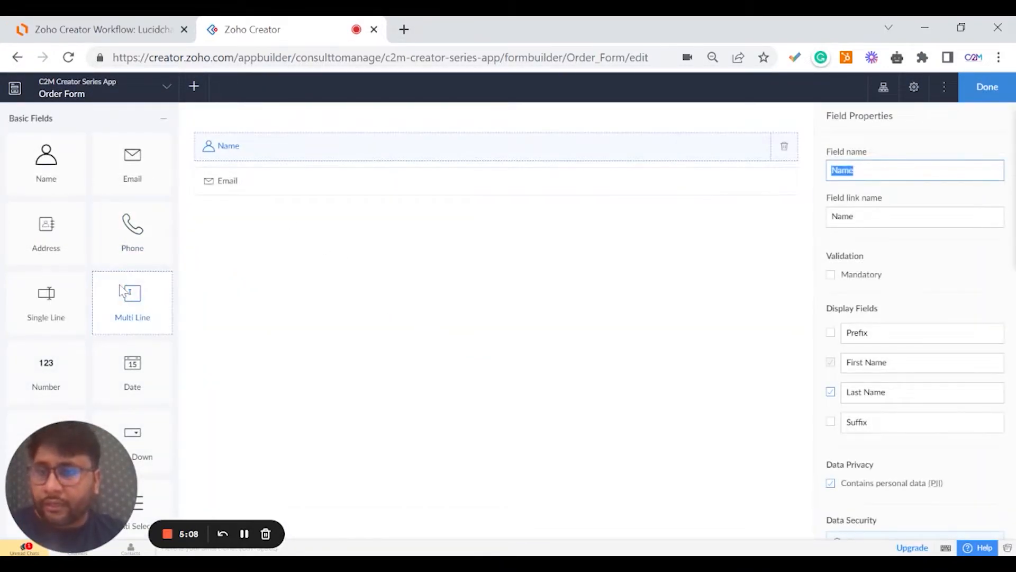
scroll(129, 297, "down", 3)
scroll(127, 299, "down", 10)
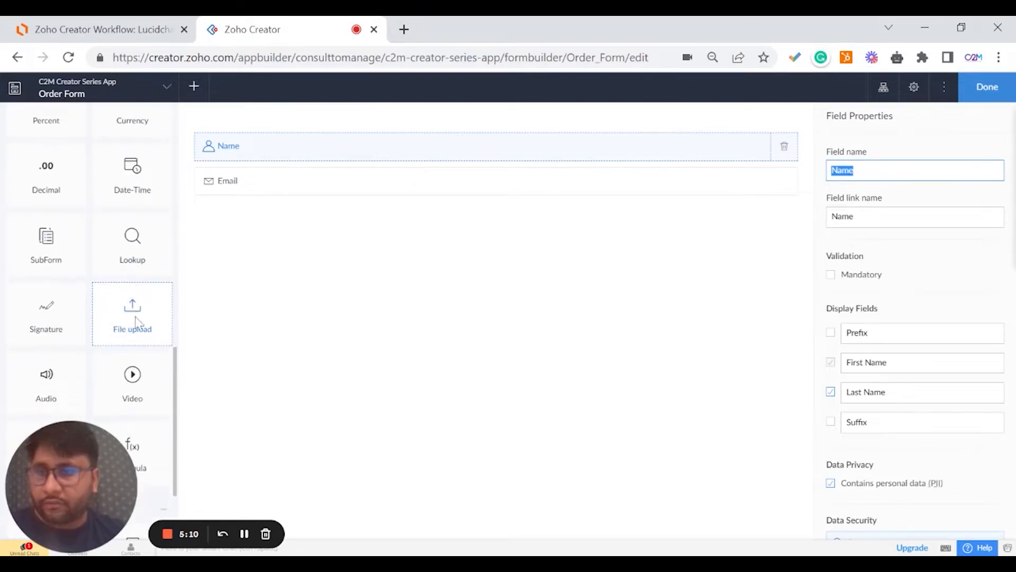
left_click_drag(142, 260, 249, 218)
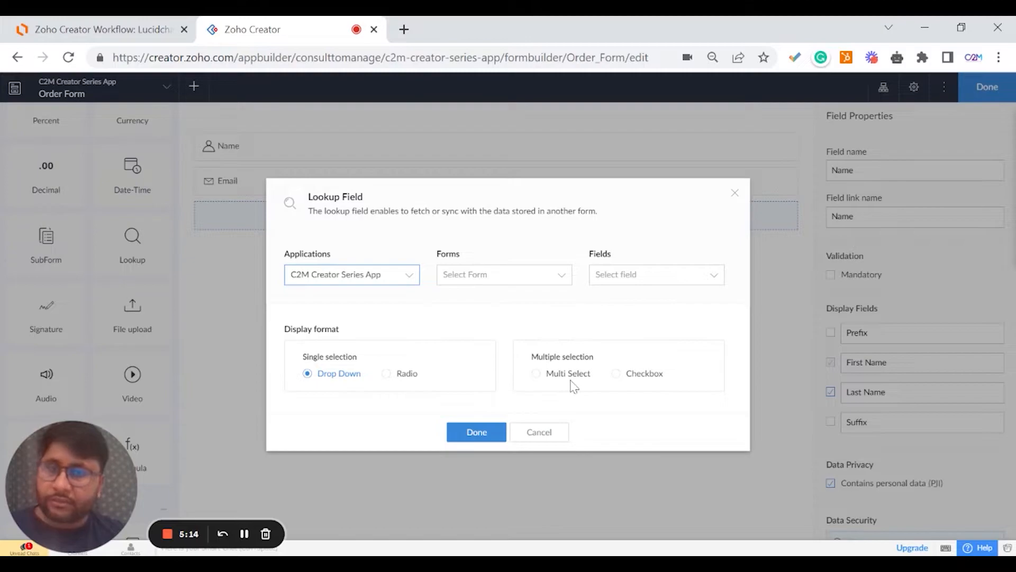
Set the lookup to fetch the ID field from the Order Type form and confirm it.
left_click(462, 283)
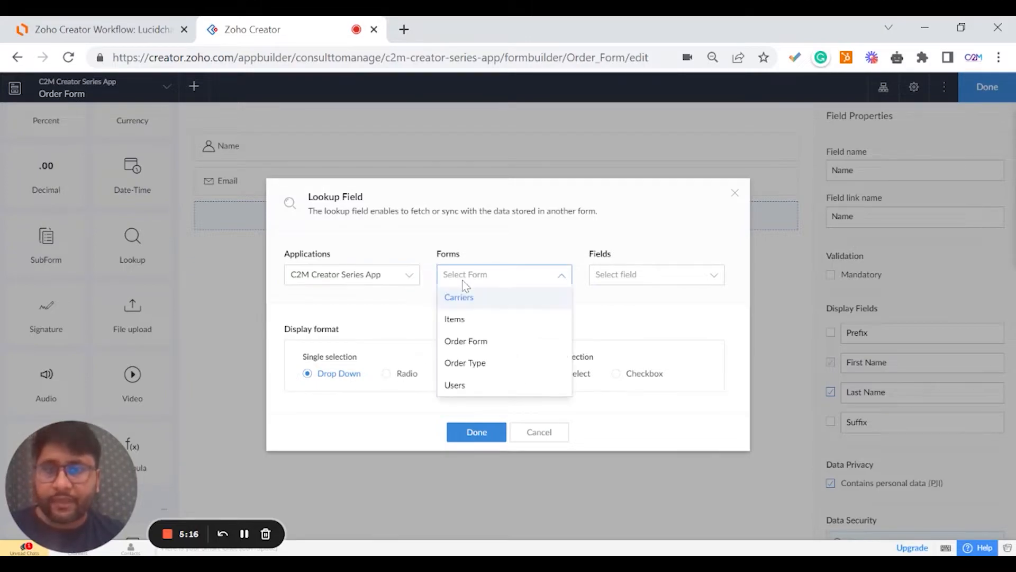
left_click(455, 319)
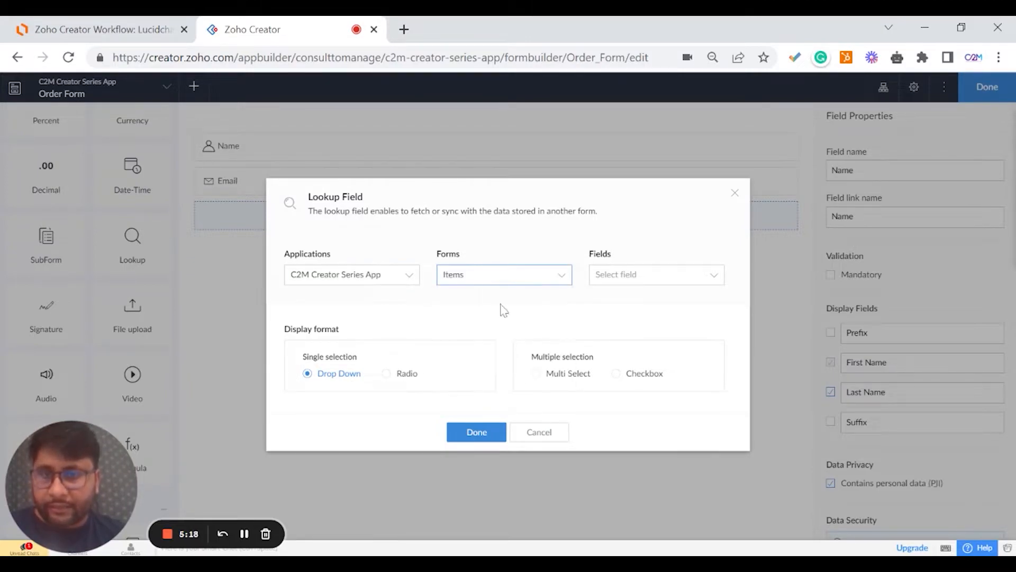
left_click(607, 280)
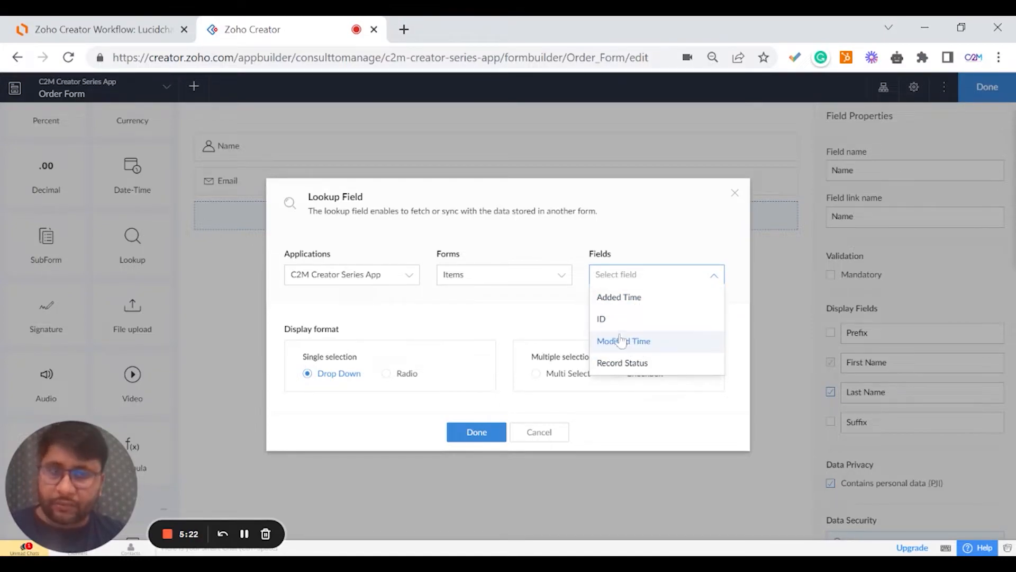
left_click(530, 335)
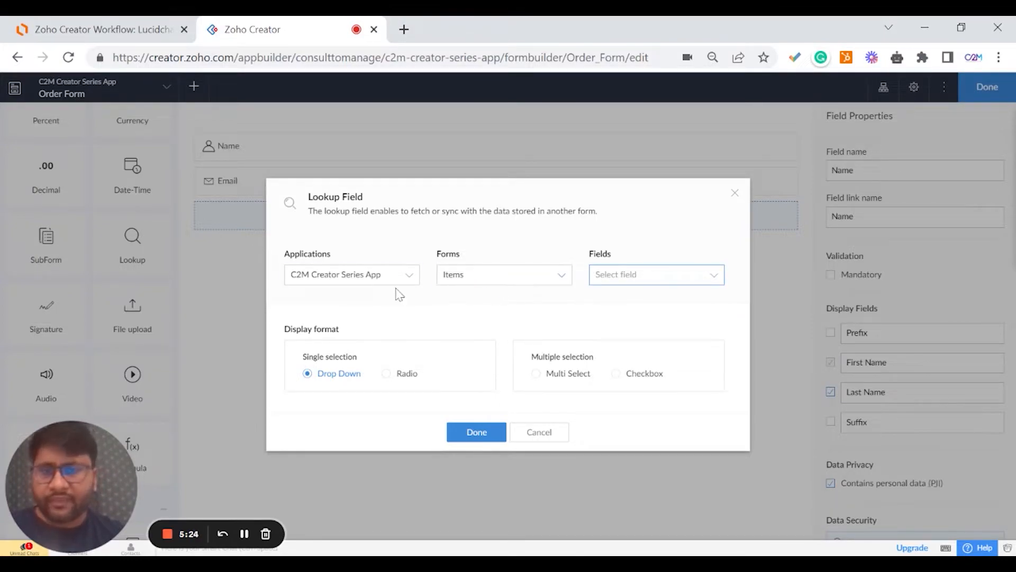
left_click(459, 281)
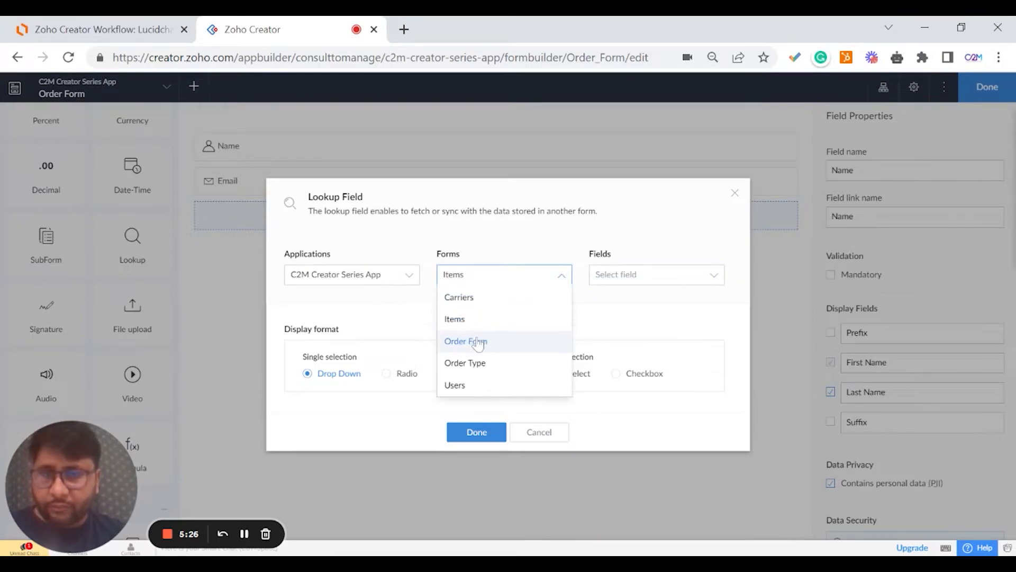
left_click(479, 365)
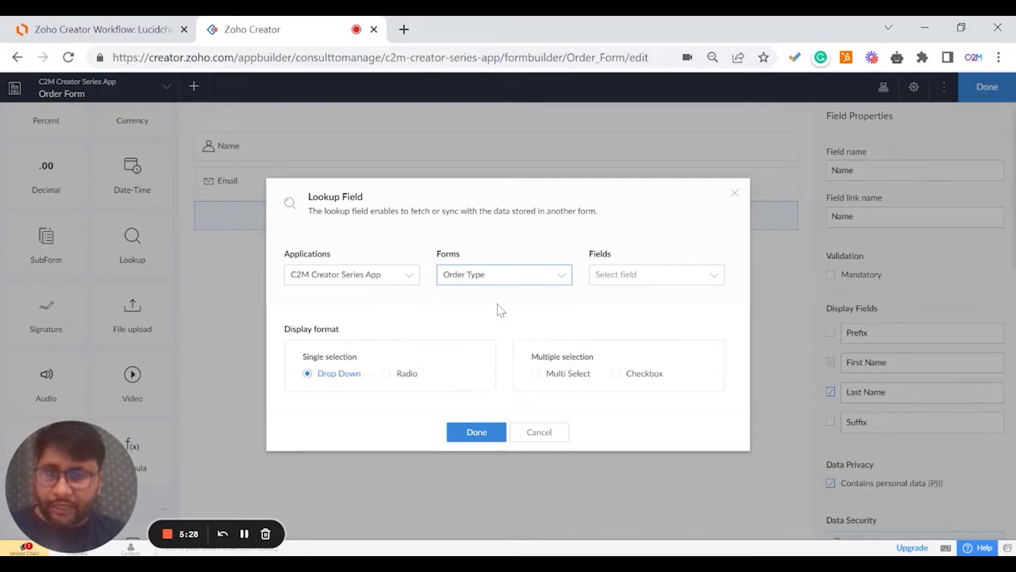
left_click(607, 279)
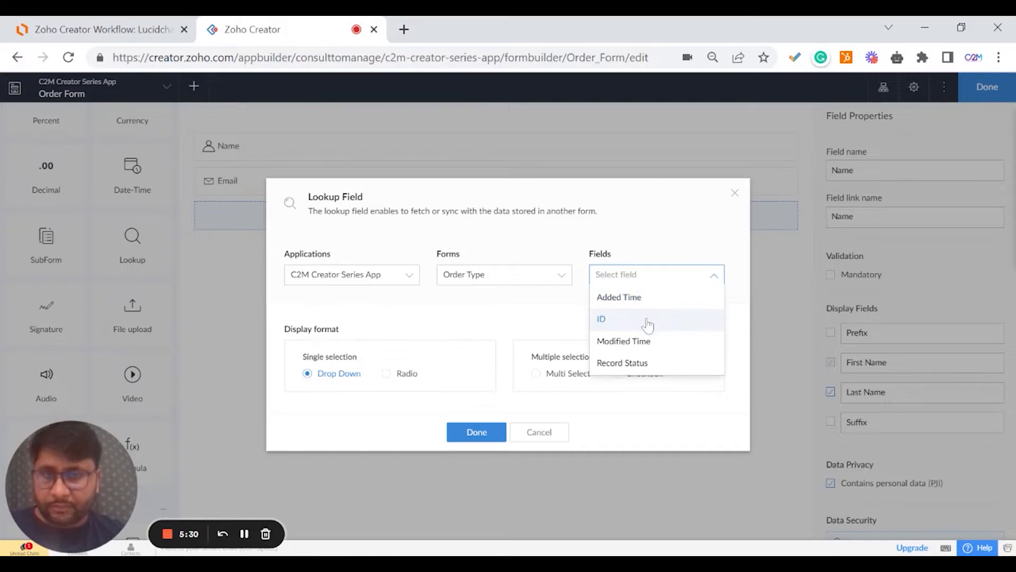
left_click(642, 328)
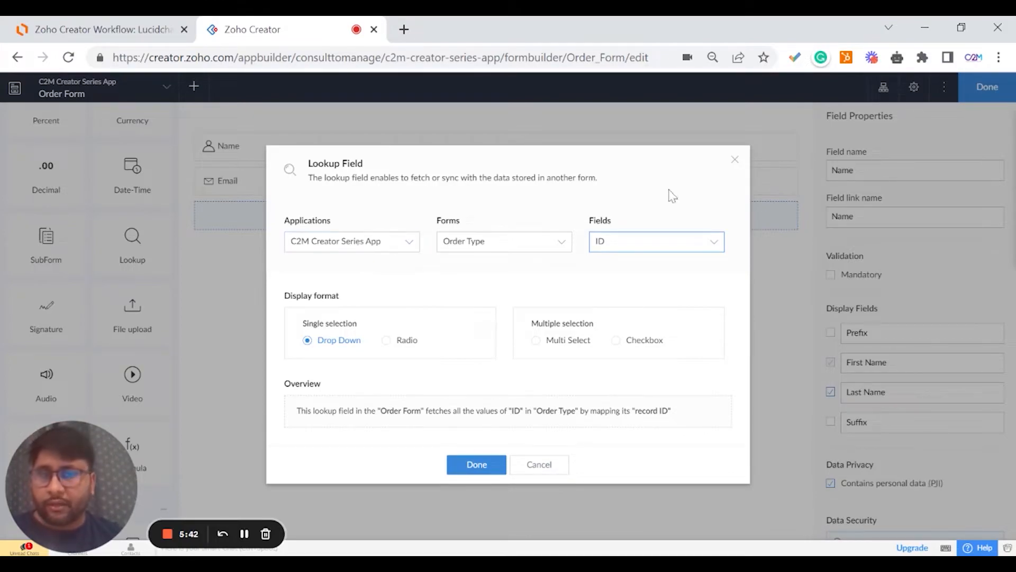
left_click(639, 242)
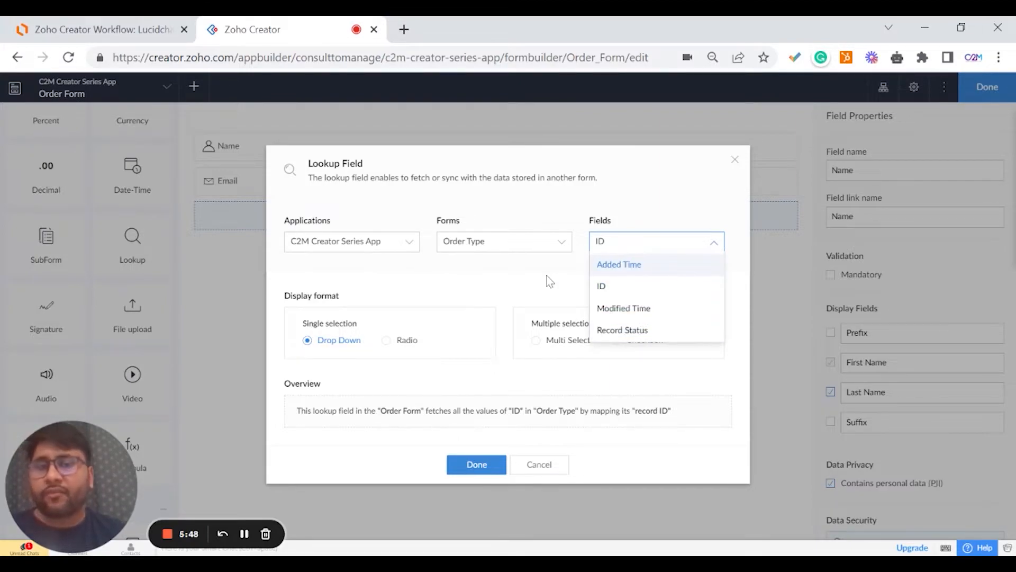
left_click(596, 291)
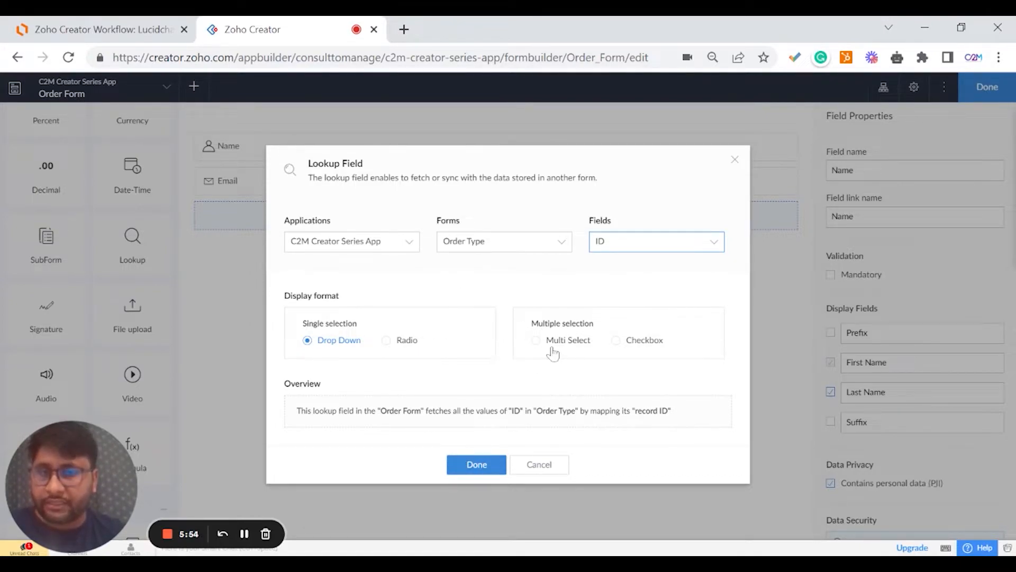
left_click(476, 464)
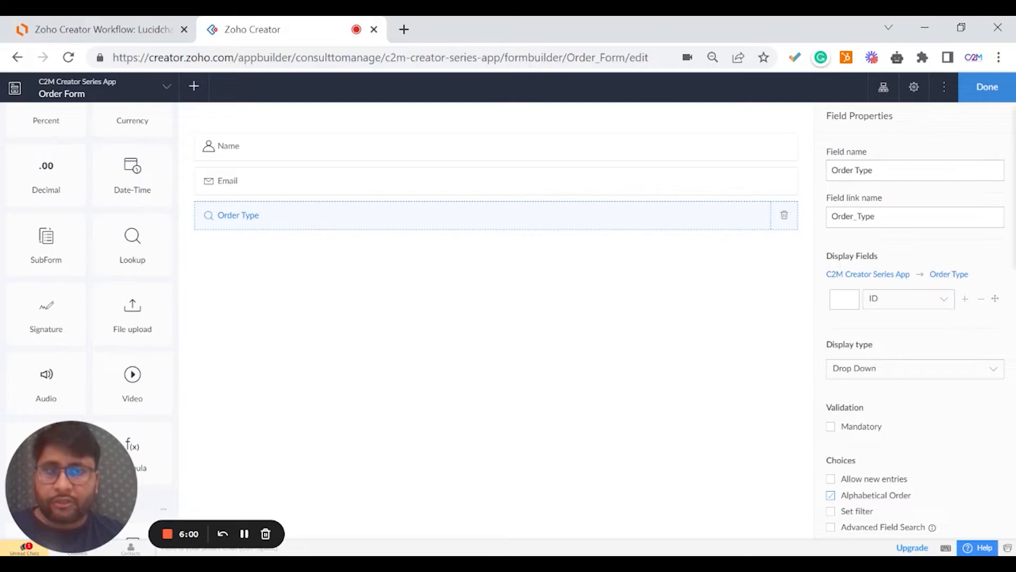
Drop a second Lookup below Order Type, sourcing the ID field from the Carriers form.
left_click_drag(831, 216, 876, 216)
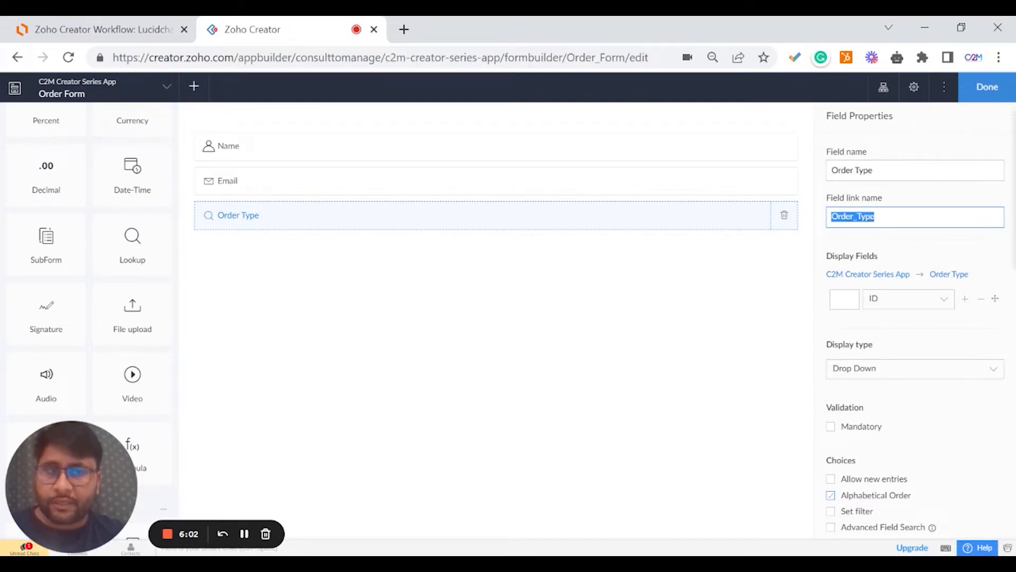
left_click(893, 154)
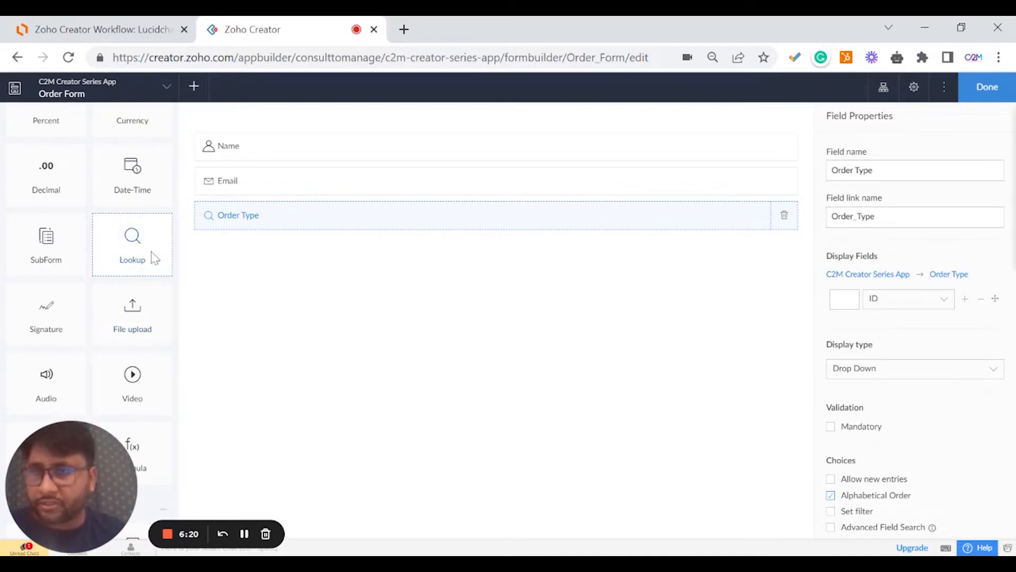
left_click_drag(154, 256, 275, 251)
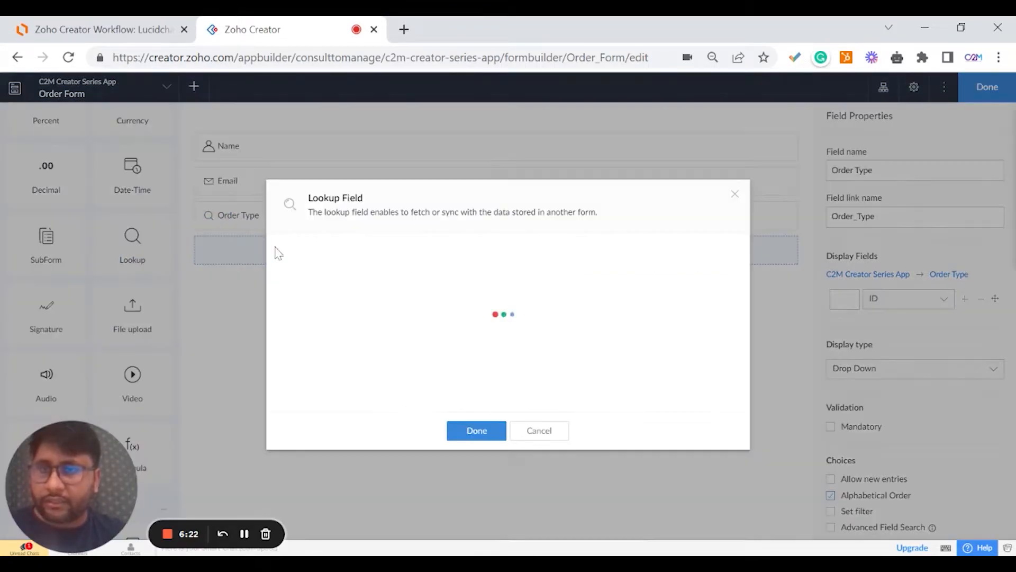
left_click(492, 274)
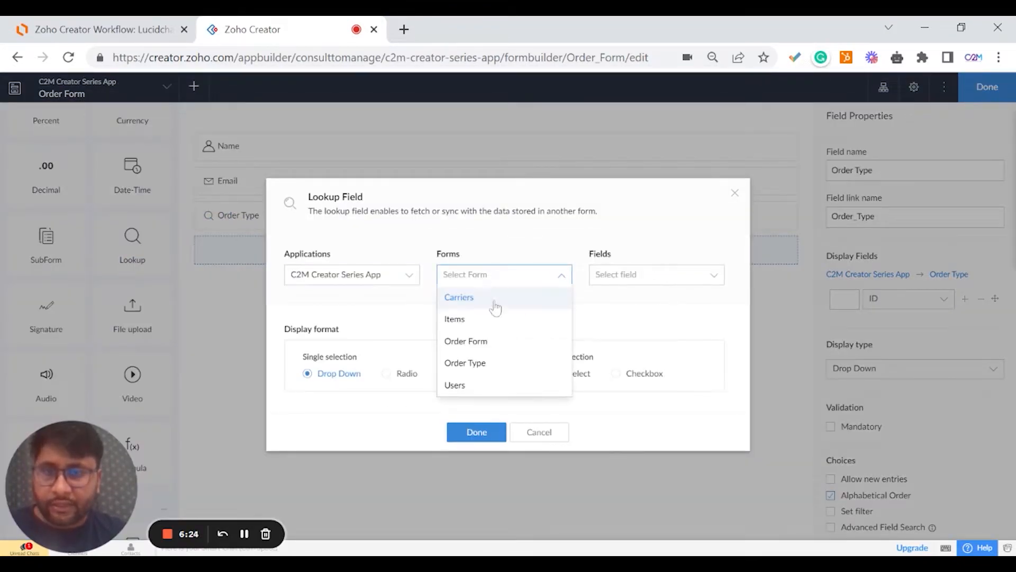
left_click(505, 297)
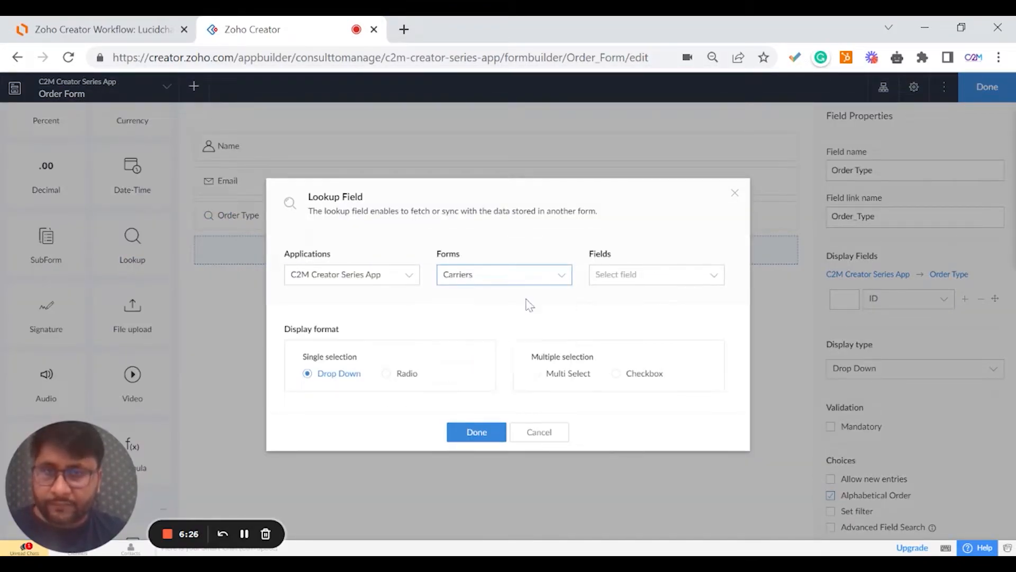
left_click(617, 275)
left_click(627, 319)
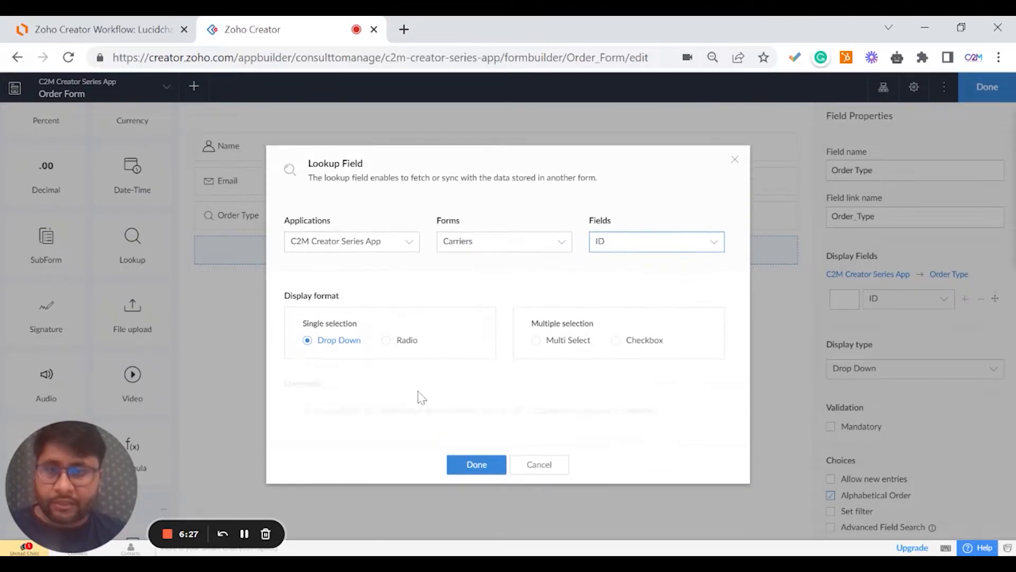
left_click(473, 463)
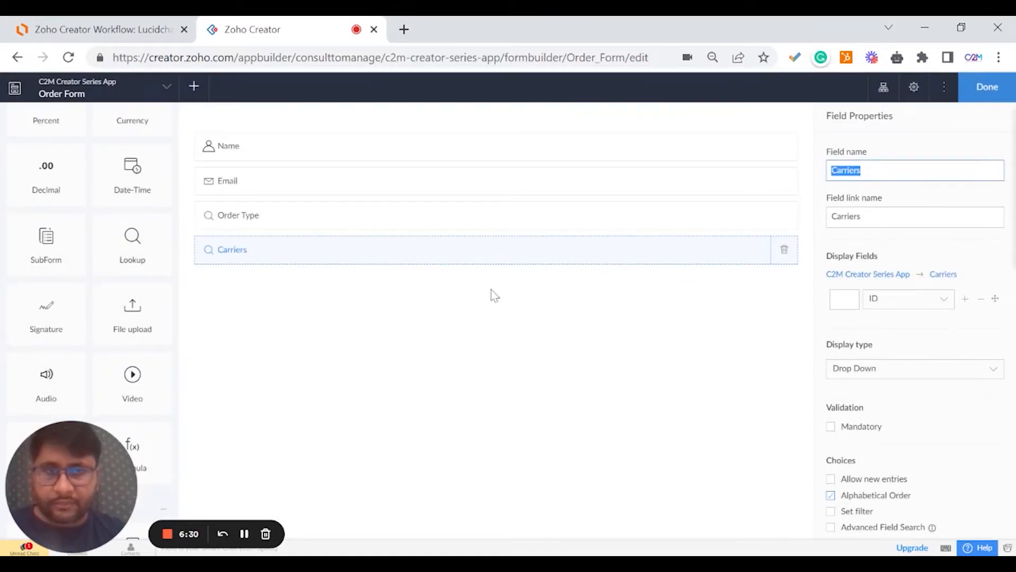
left_click(880, 241)
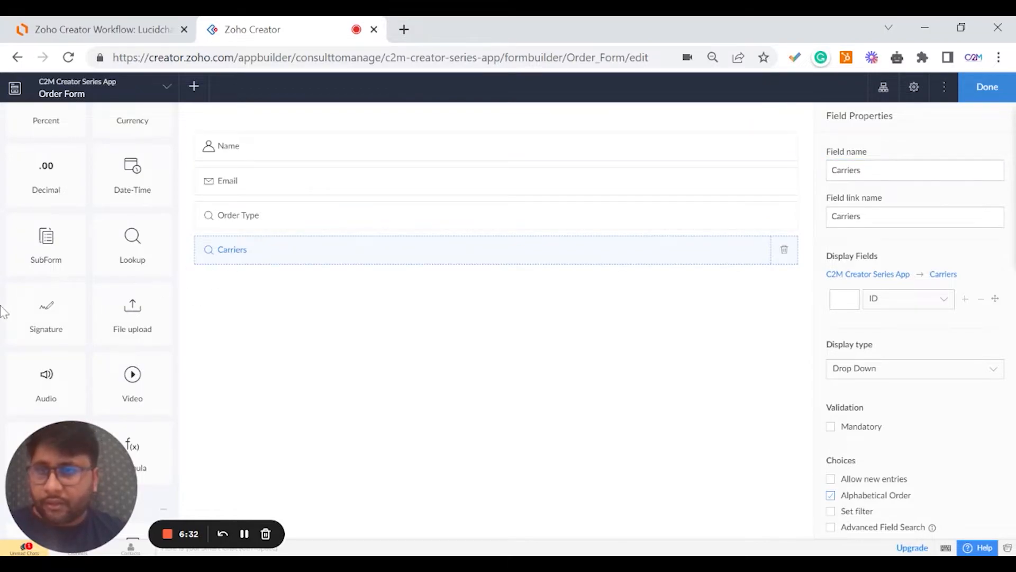
Add a SubForm below Carriers built from a blank form.
scroll(102, 349, "down", 3)
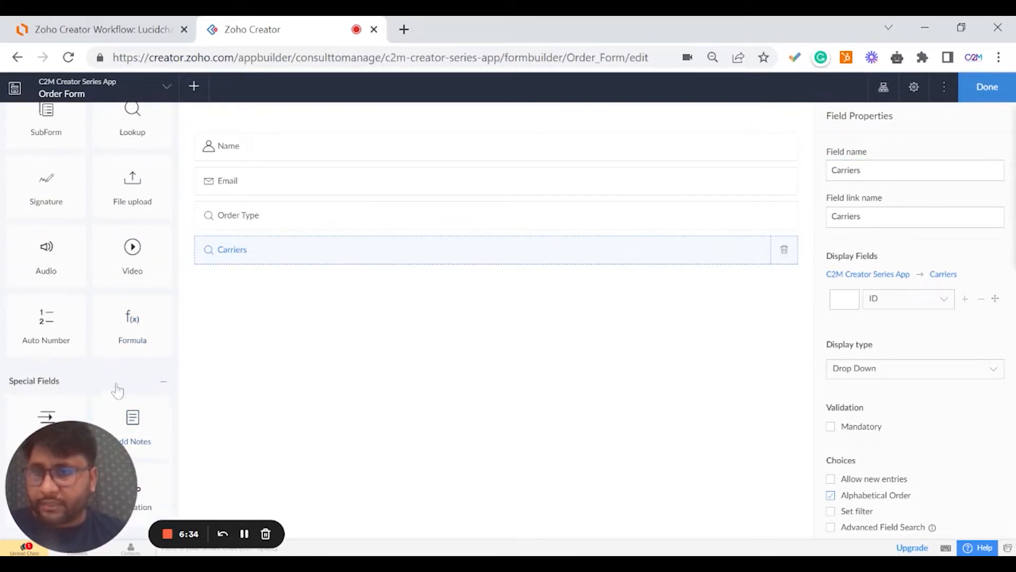
left_click_drag(75, 444, 868, 426)
scroll(80, 445, "up", 4)
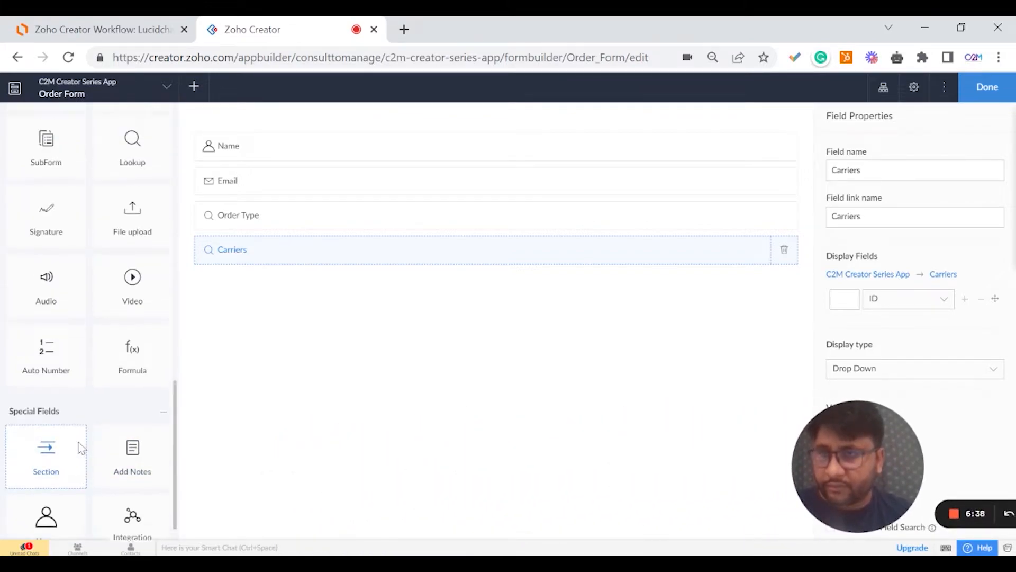
left_click_drag(64, 311, 244, 299)
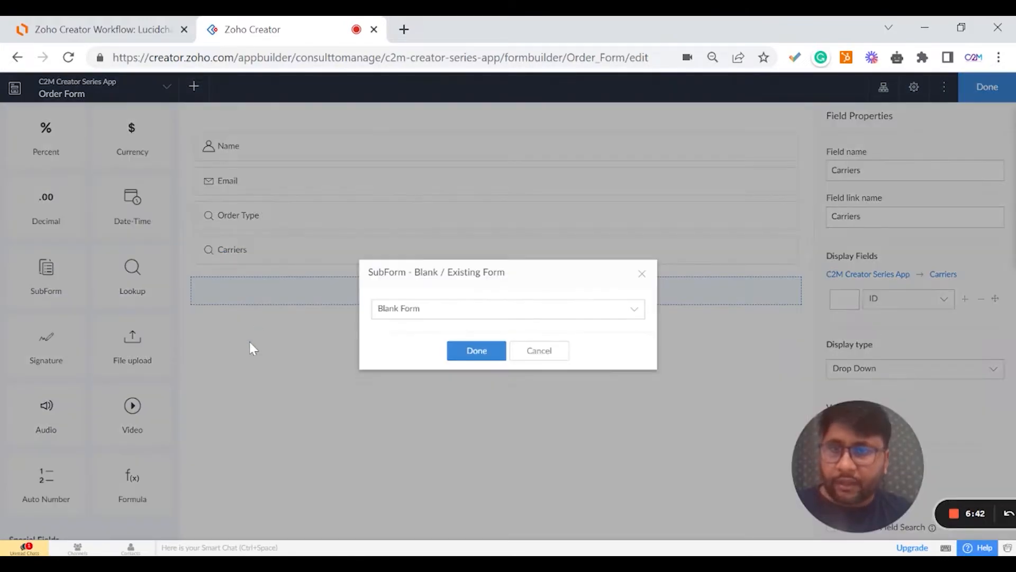
left_click(468, 313)
left_click(429, 399)
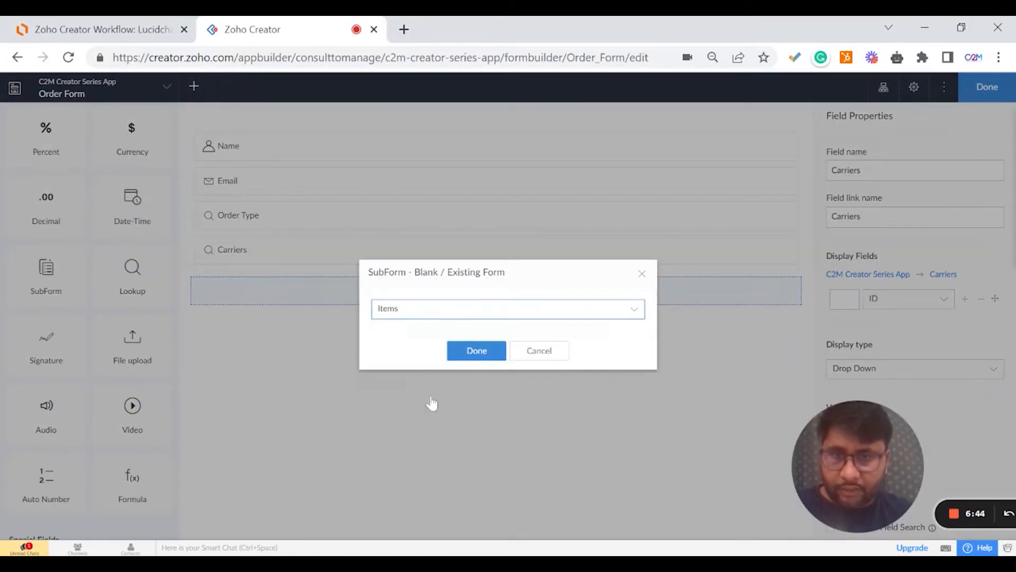
left_click(435, 315)
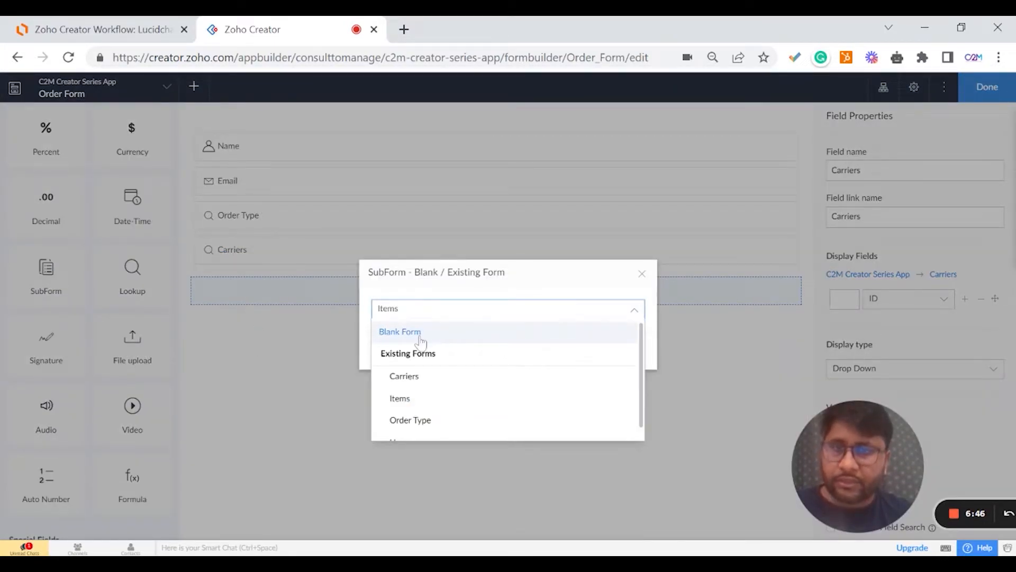
left_click(421, 333)
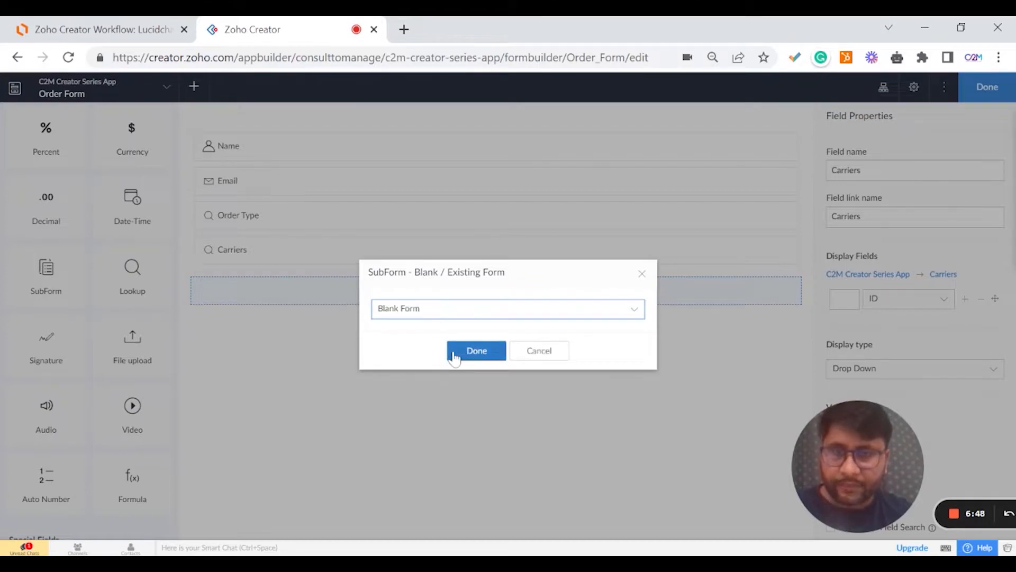
left_click(453, 356)
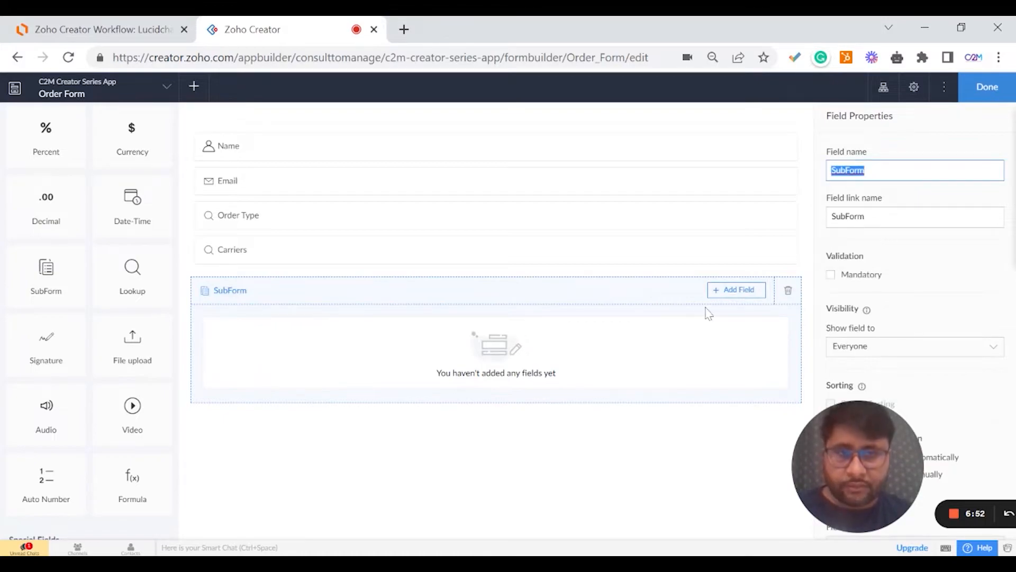
Add a Lookup field inside the subform that fetches ID from the Items form.
left_click(740, 291)
scroll(742, 403, "down", 5)
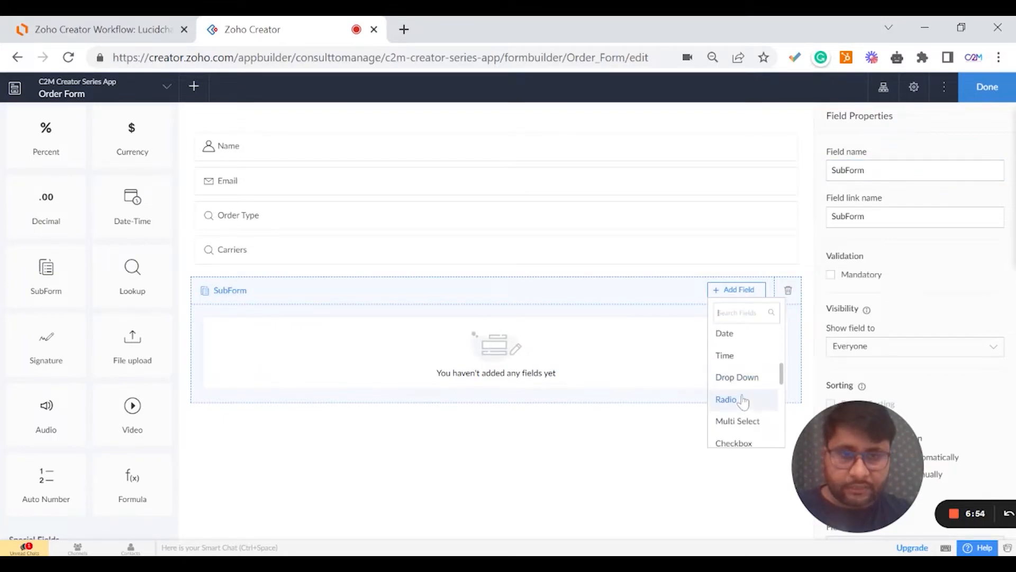
scroll(748, 389, "down", 3)
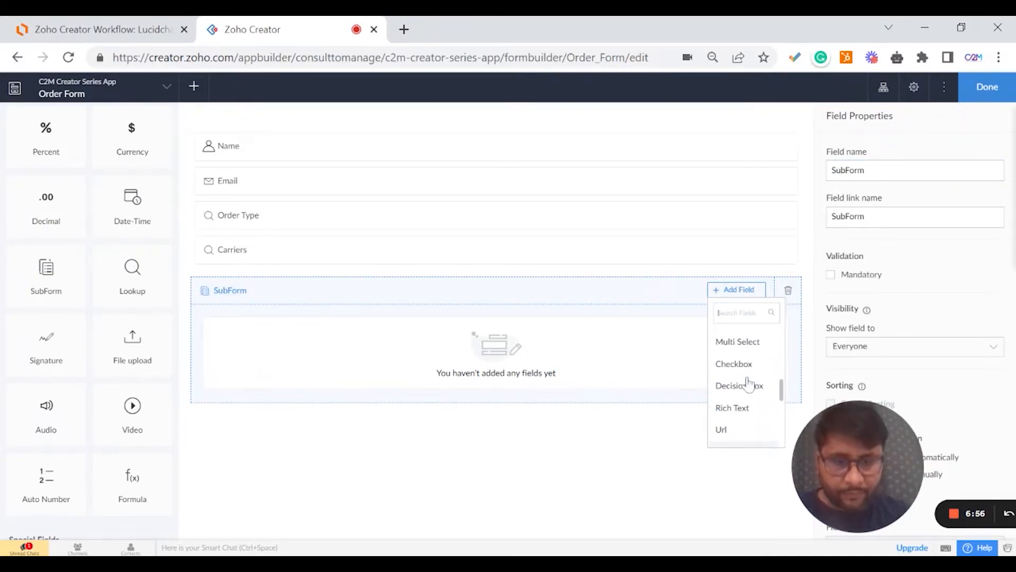
type("loo")
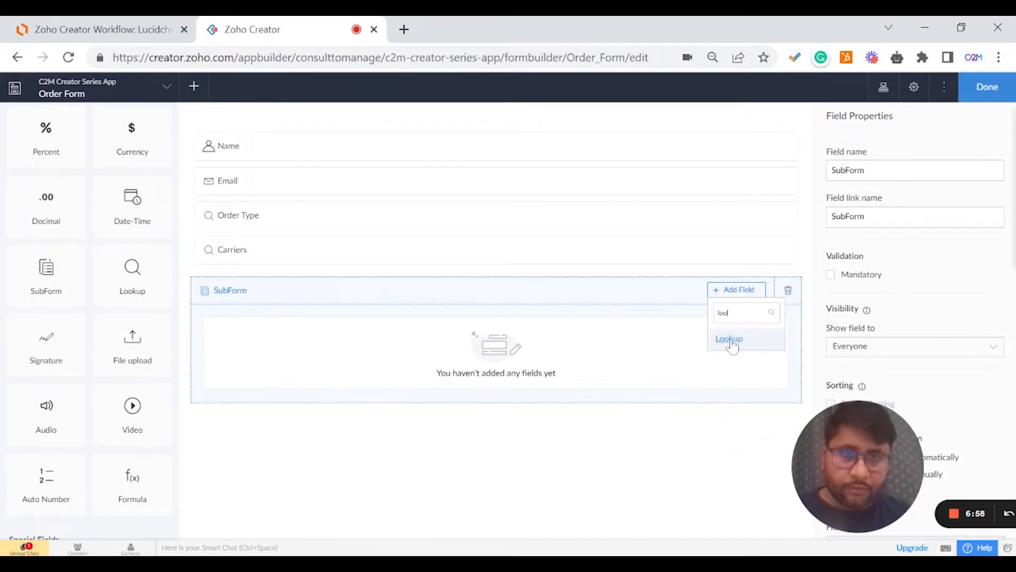
left_click(725, 347)
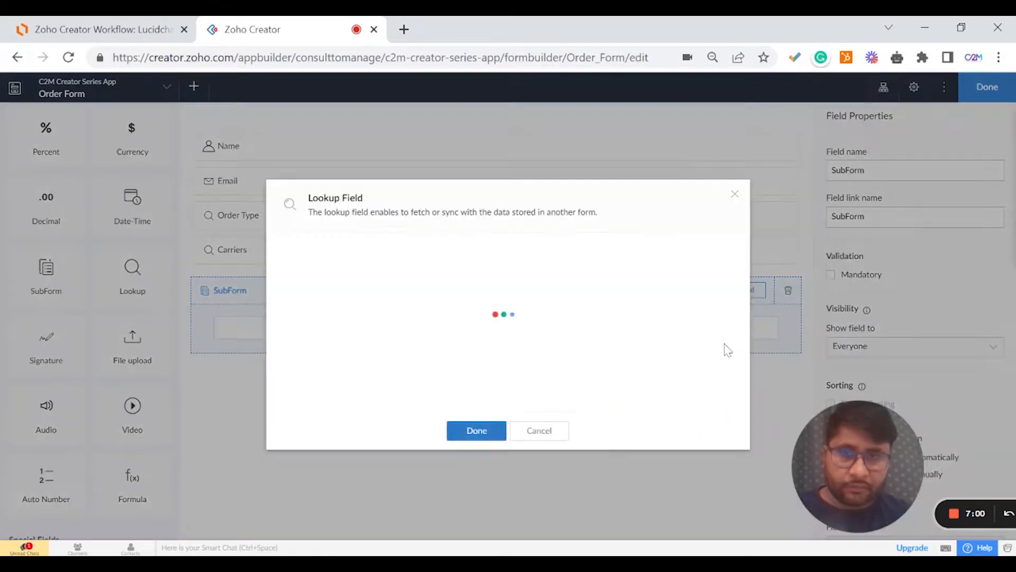
left_click(469, 276)
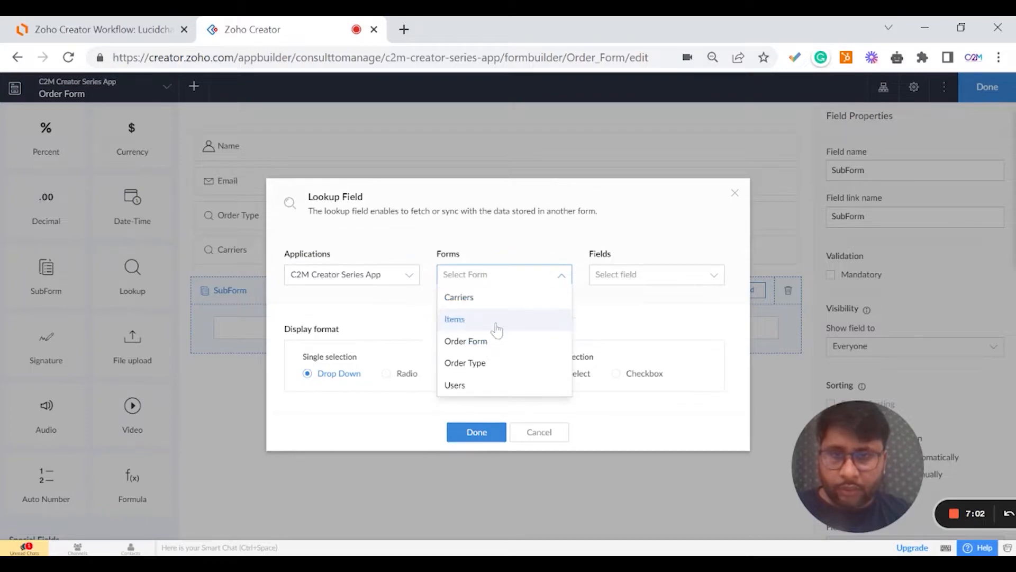
left_click(483, 318)
left_click(650, 274)
left_click(632, 320)
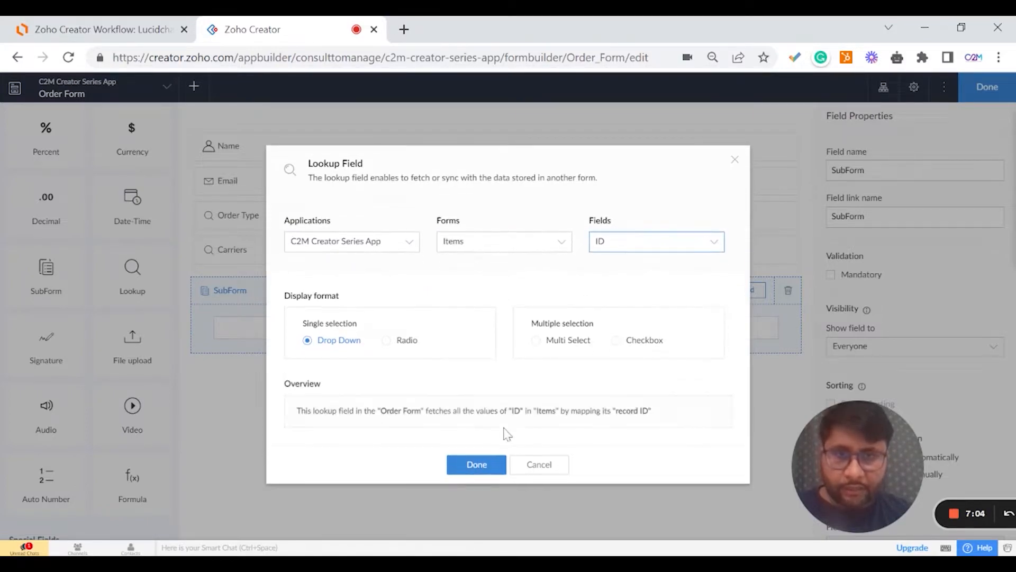
left_click(477, 464)
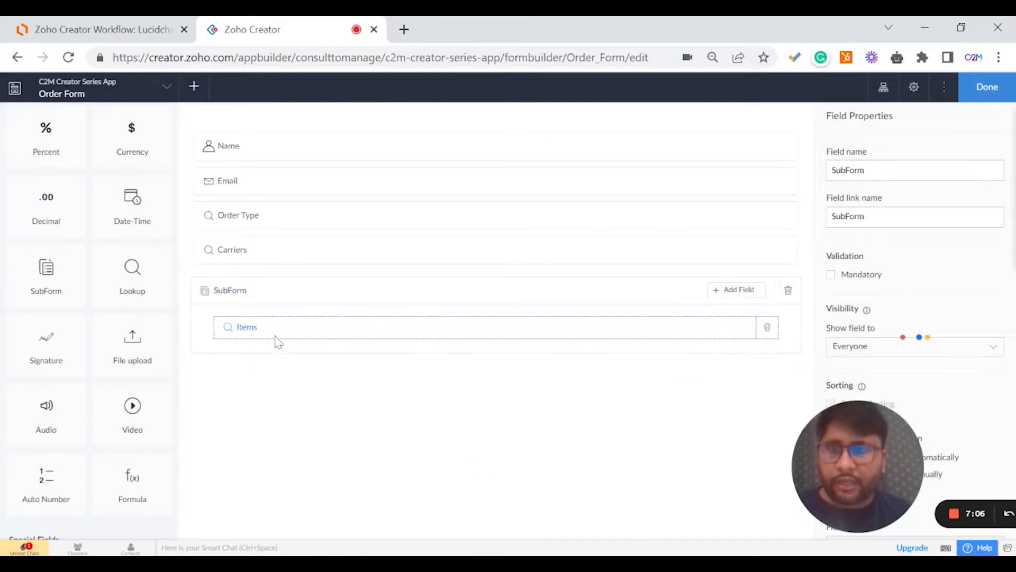
Rename the subform to 'Order Items', giving it the link name Order_Items.
left_click(302, 333)
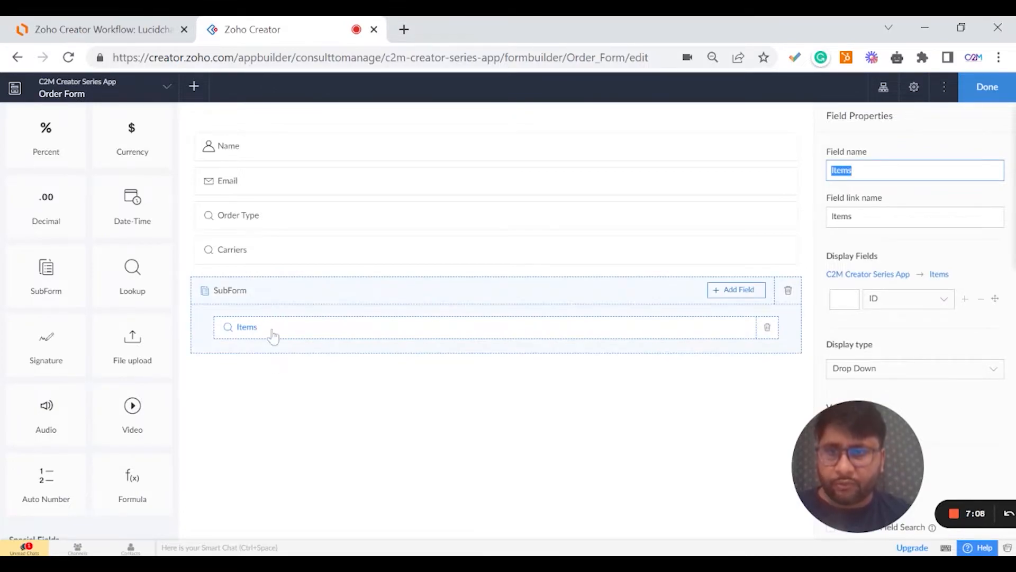
left_click(255, 307)
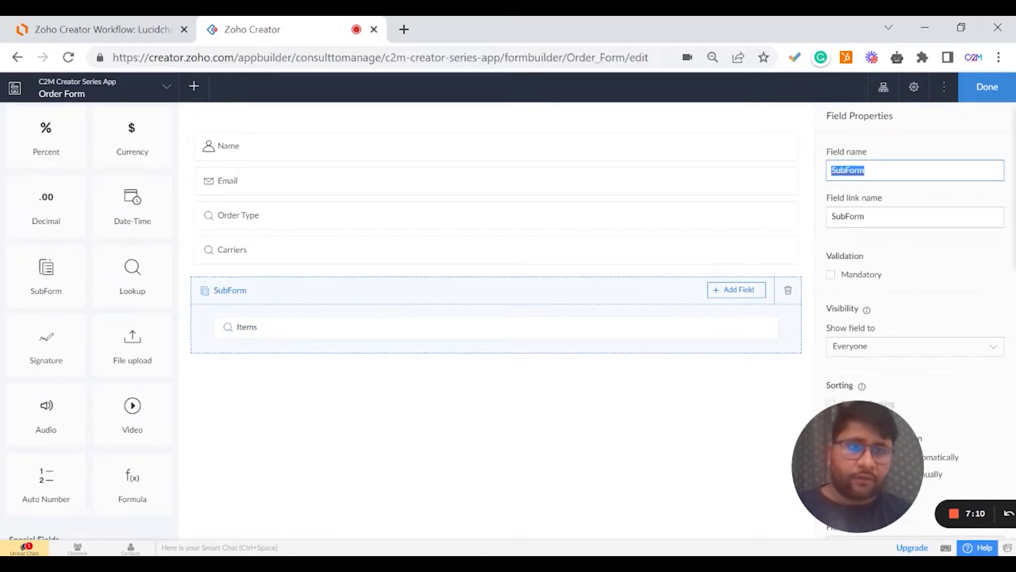
type("Items")
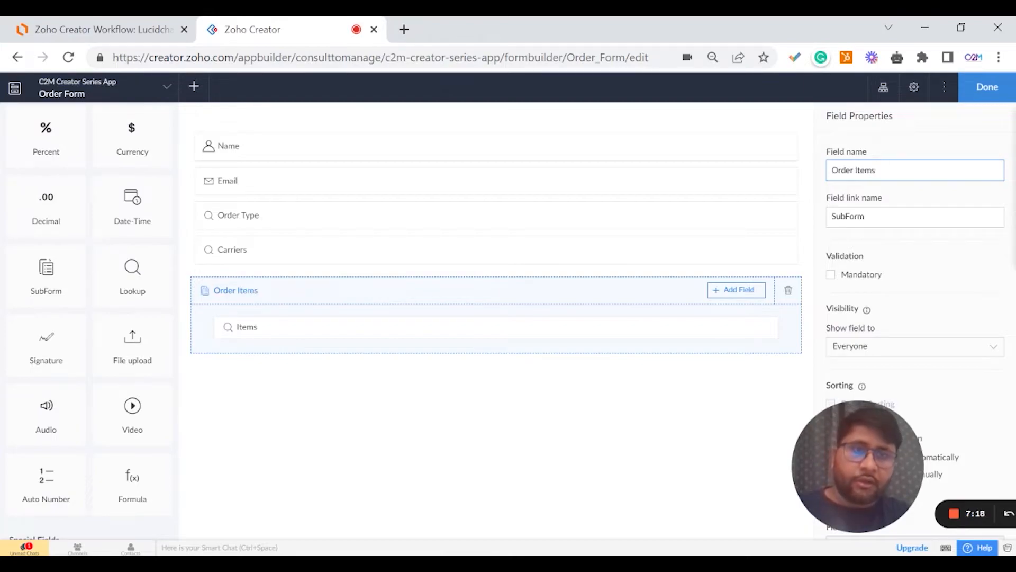
left_click(880, 145)
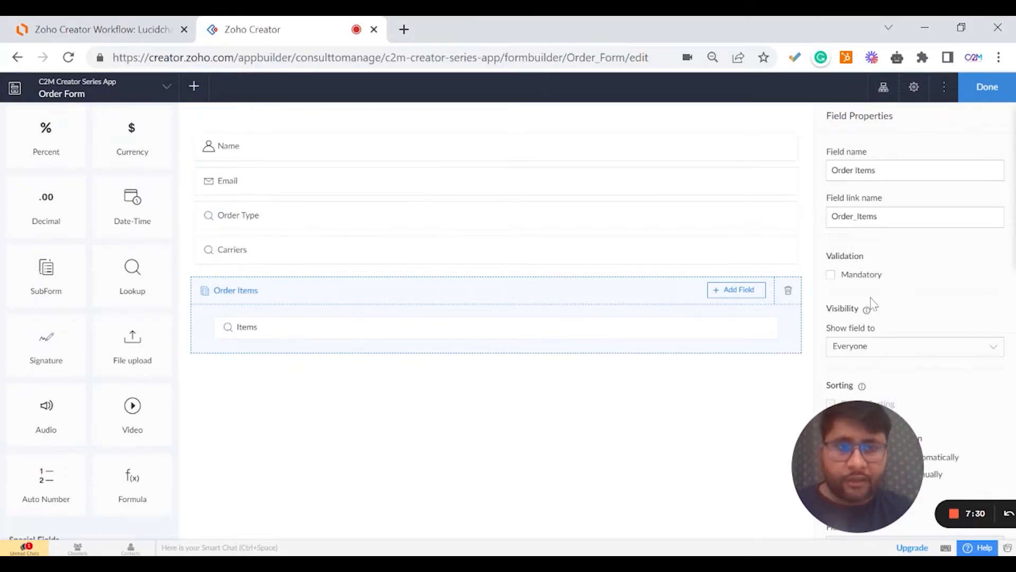
scroll(830, 323, "down", 2)
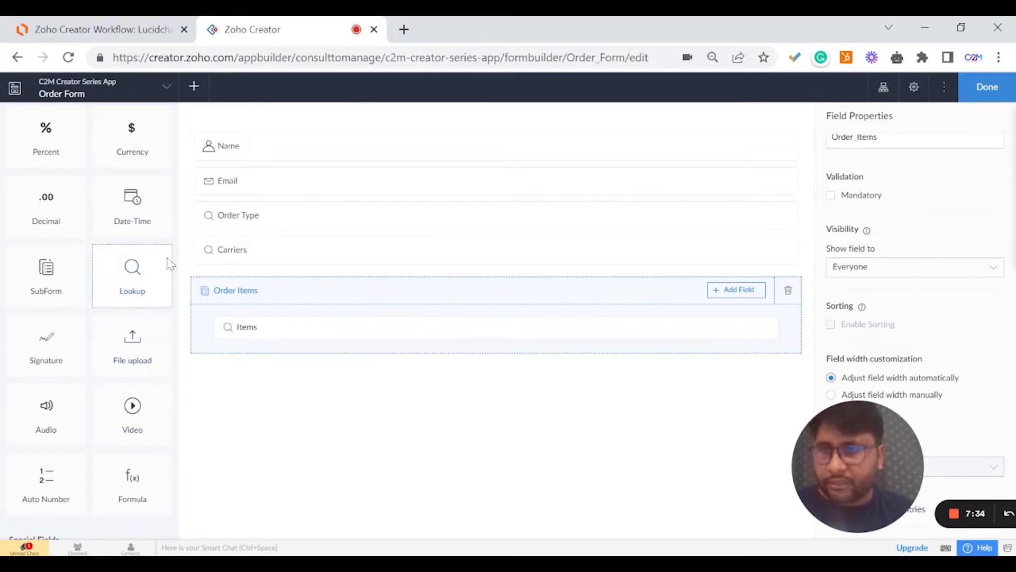
left_click_drag(150, 272, 257, 379)
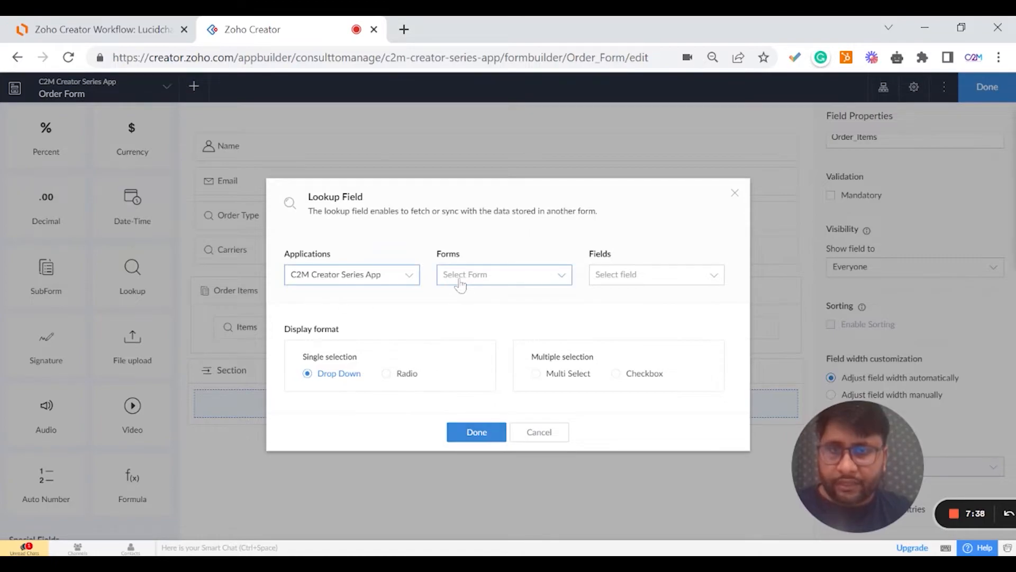
left_click(384, 277)
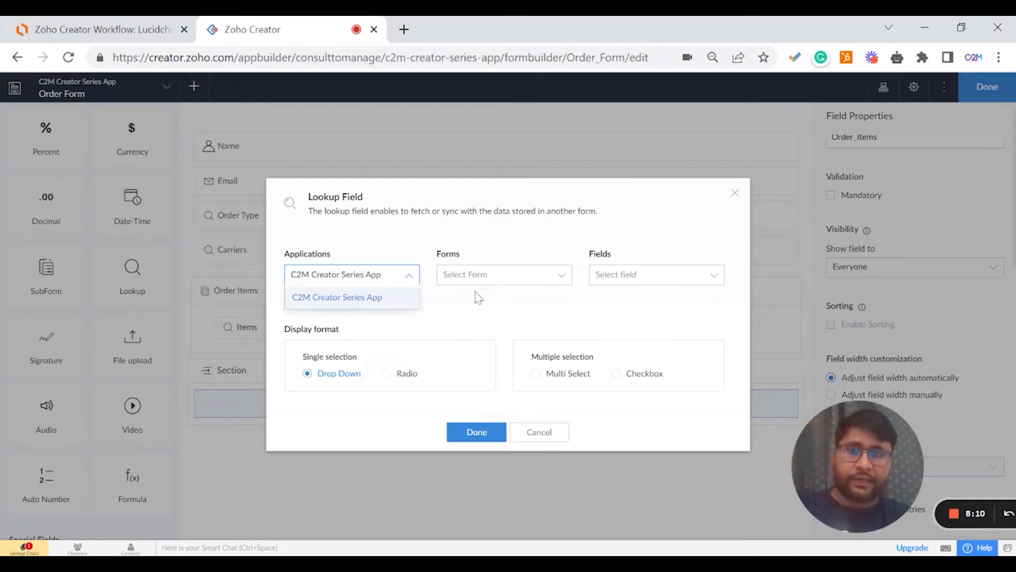
left_click(737, 196)
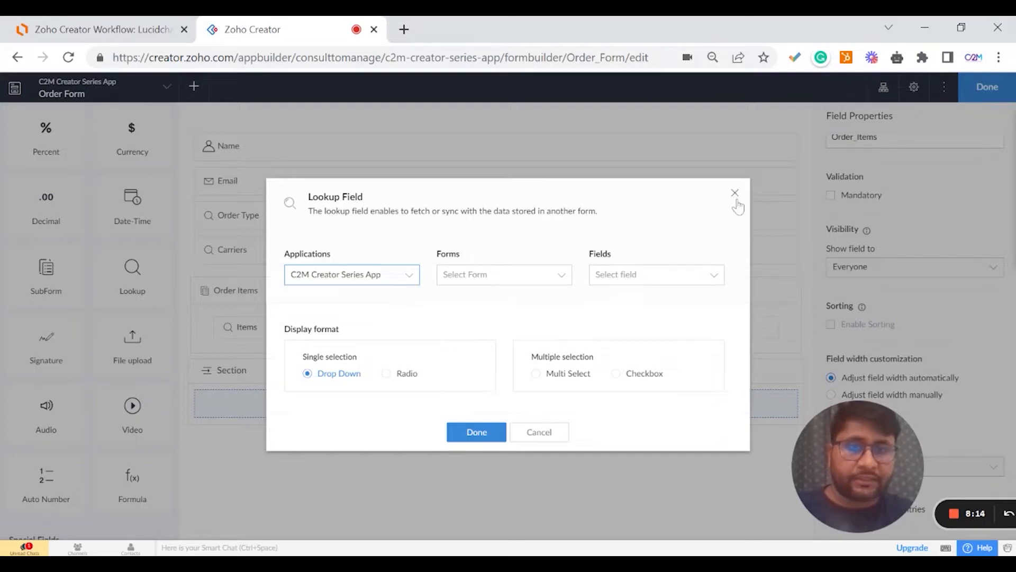
left_click(736, 201)
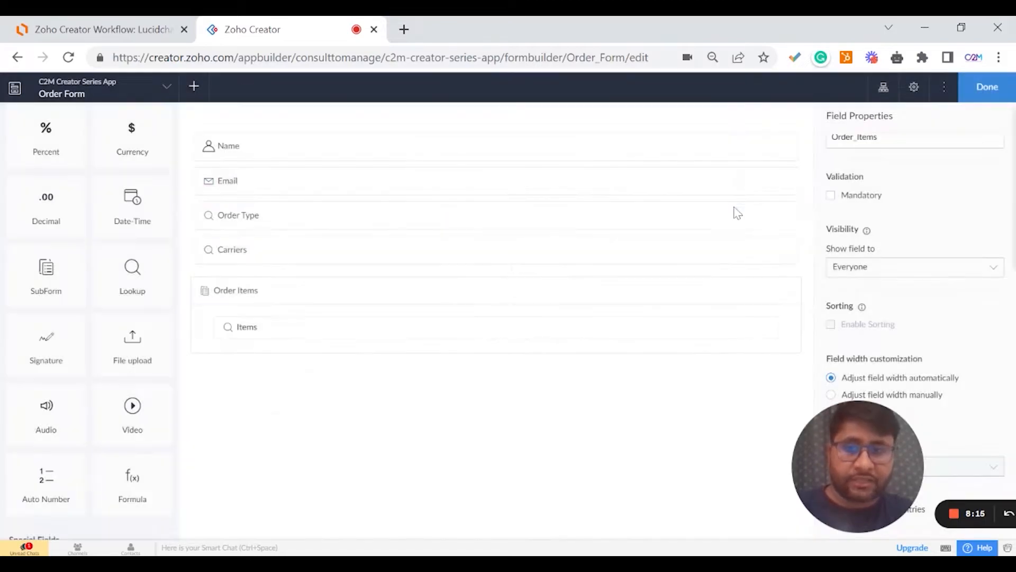
left_click(969, 89)
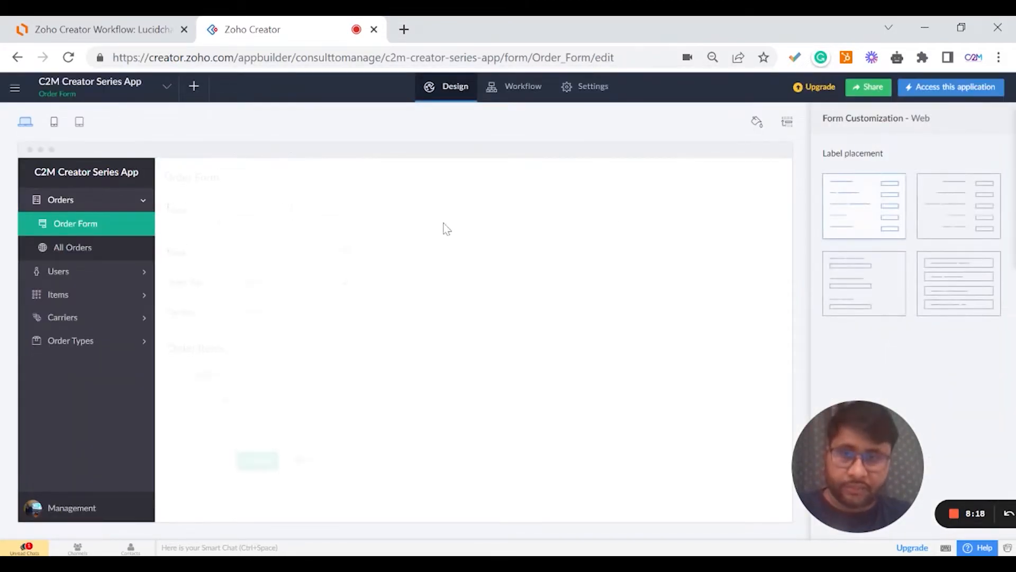
left_click(413, 339)
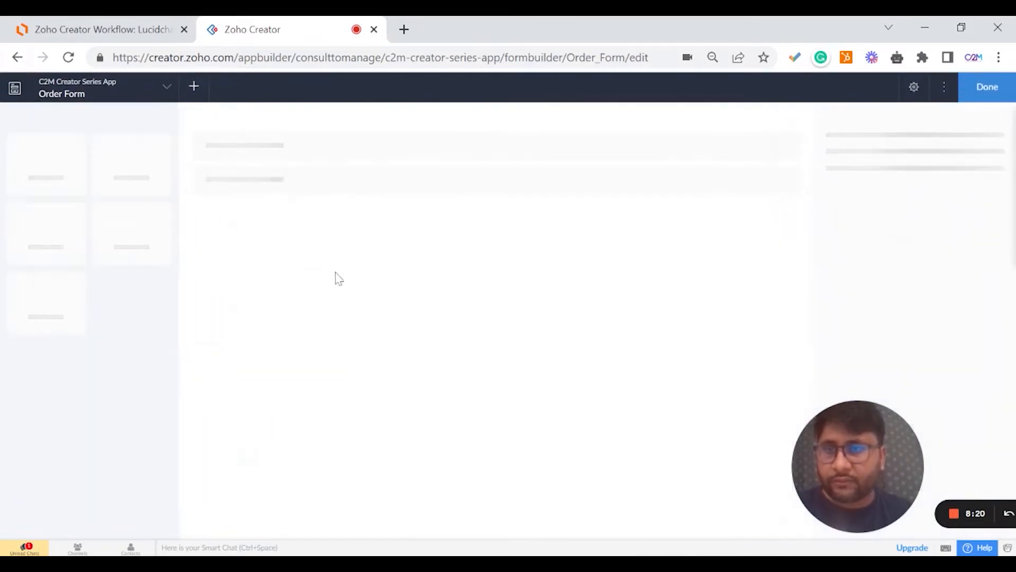
left_click(164, 31)
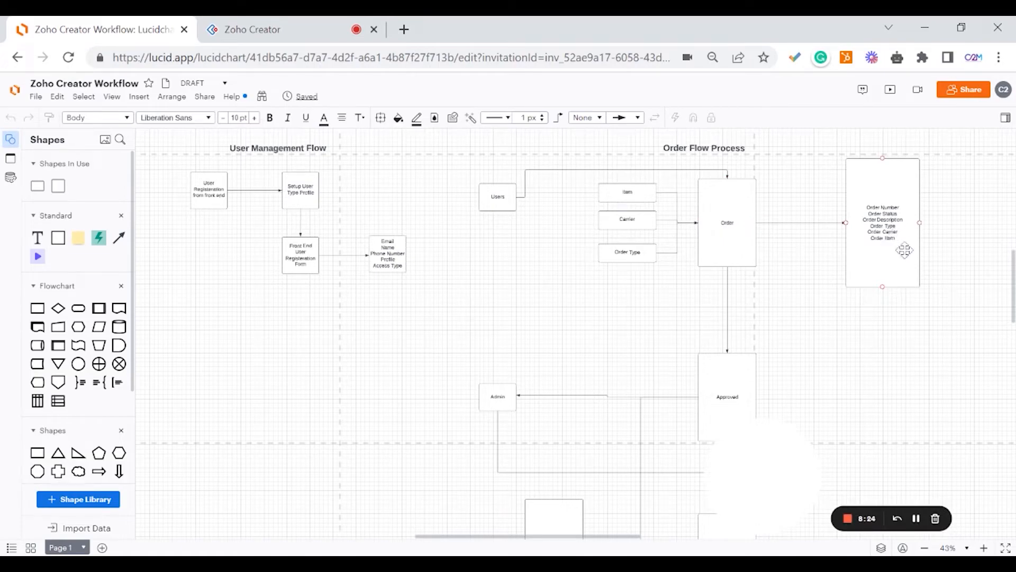
left_click(266, 28)
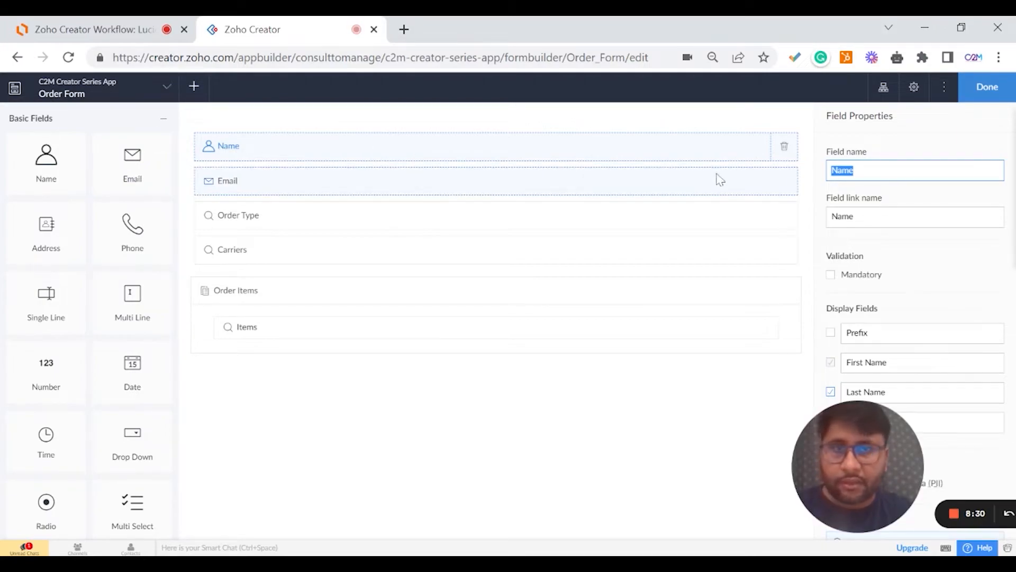
Delete the Name field from the Order Form, checking against the workflow diagram.
left_click(785, 151)
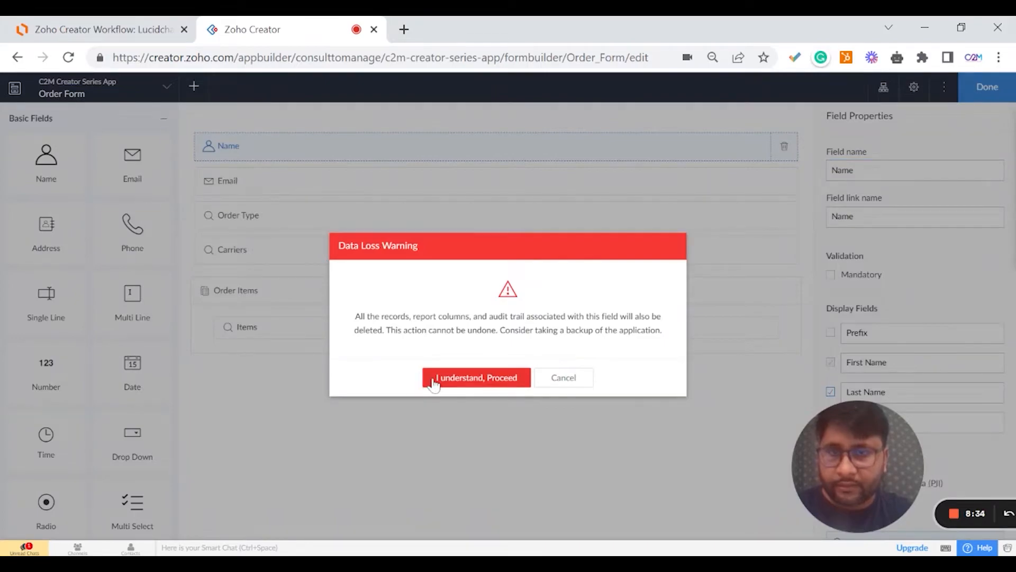
left_click(428, 377)
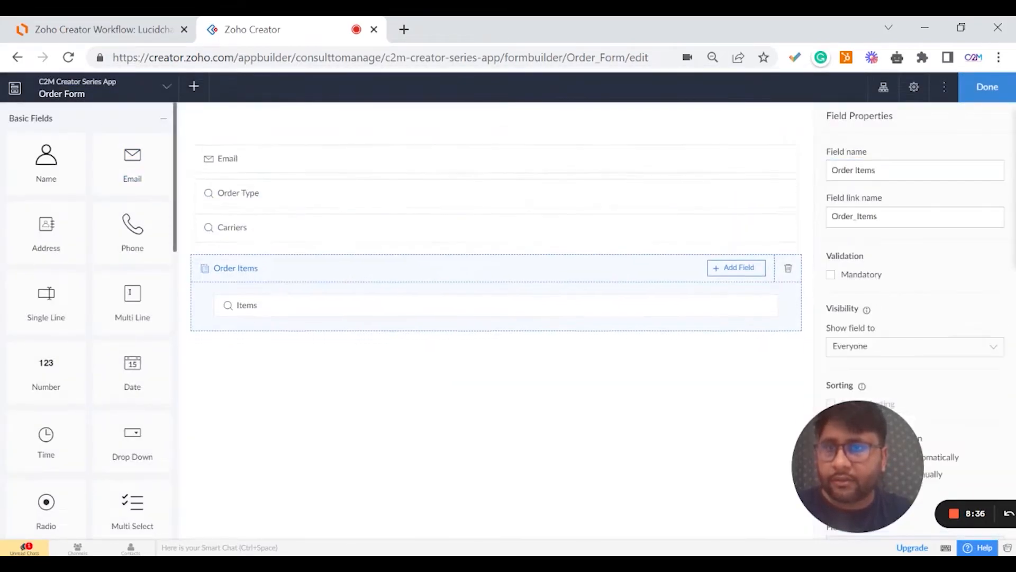
left_click(153, 29)
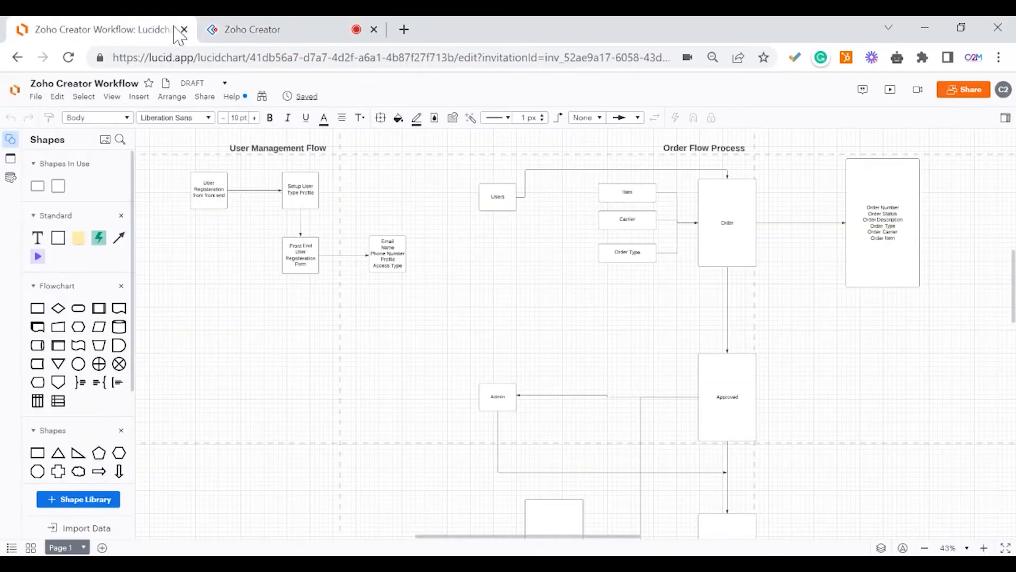
left_click(234, 26)
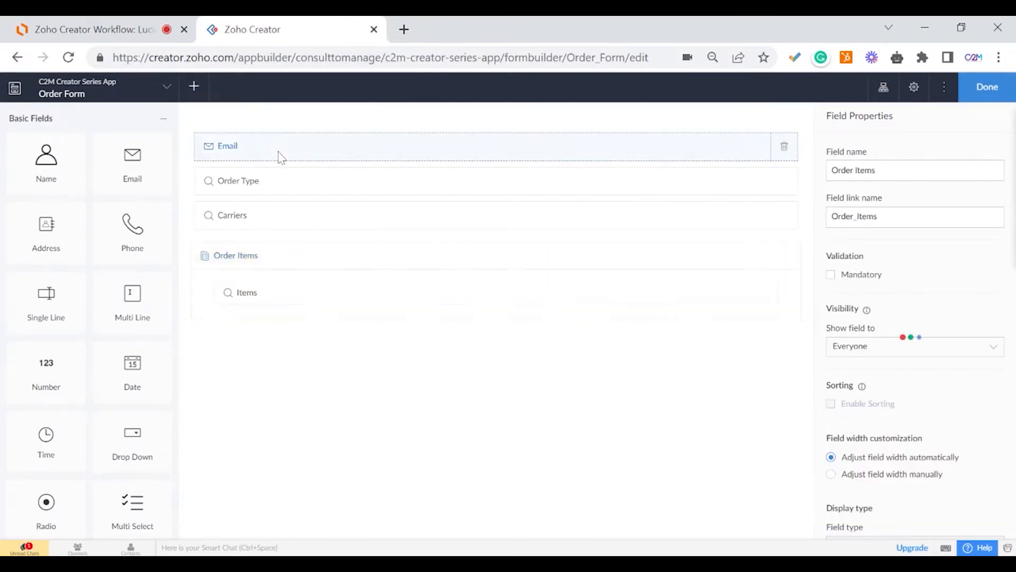
Delete the Email field as well, then compare the form with the workflow diagram again.
left_click(767, 153)
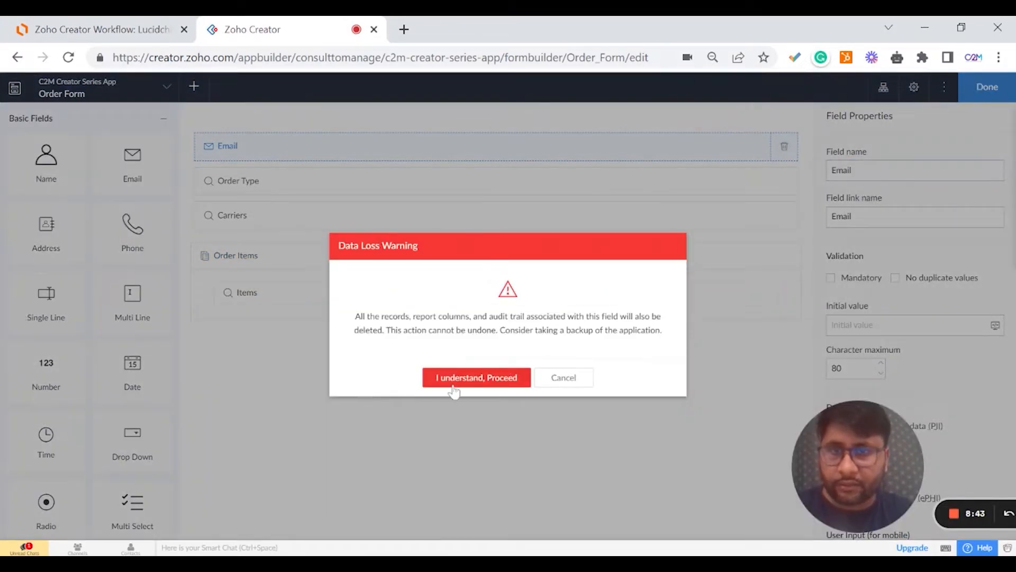
left_click(450, 382)
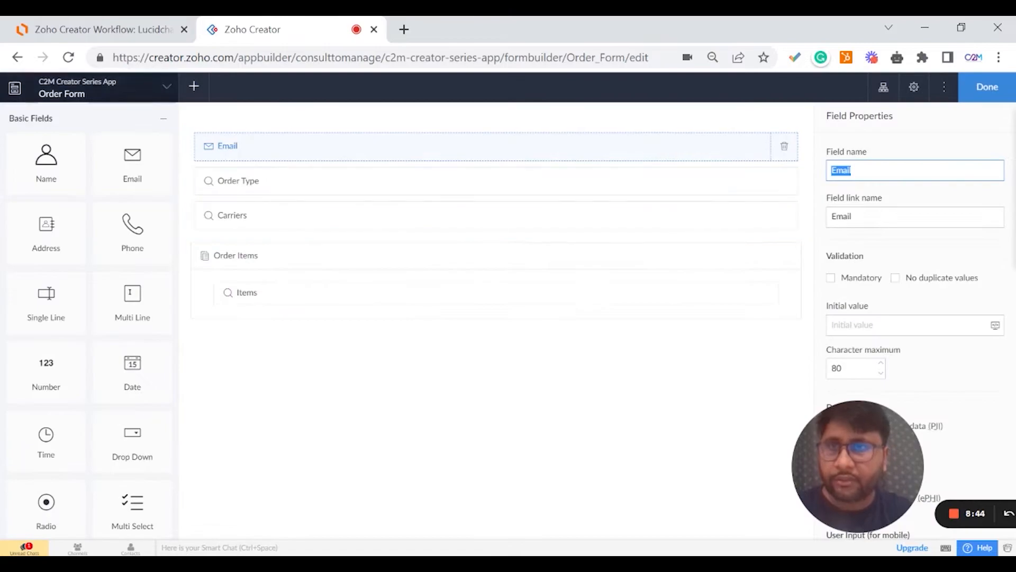
left_click(135, 31)
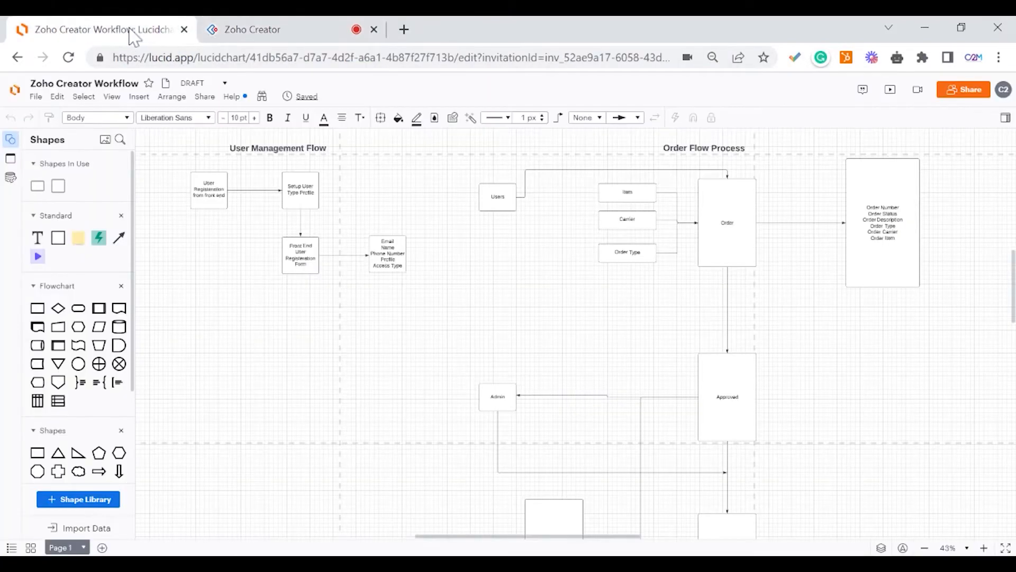
left_click(216, 32)
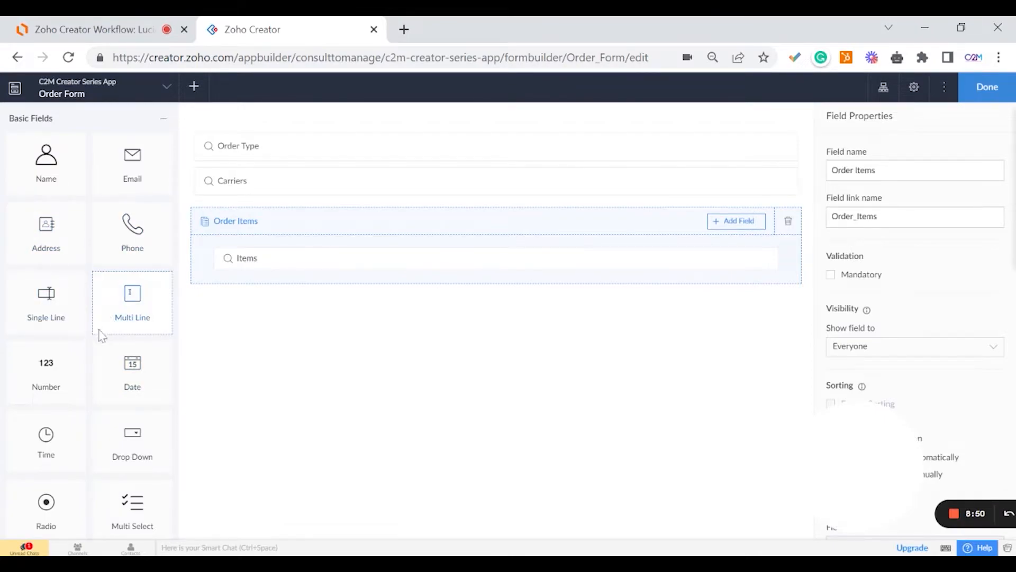
Place a Single Line field named 'Order Number' at the top of the Order Form.
left_click_drag(64, 327, 301, 143)
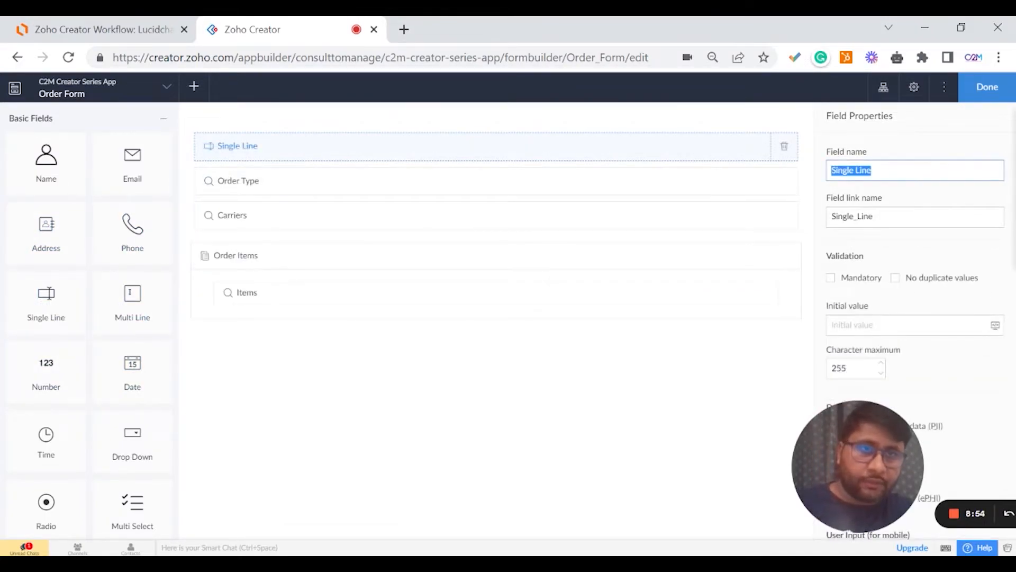
type("Order Number")
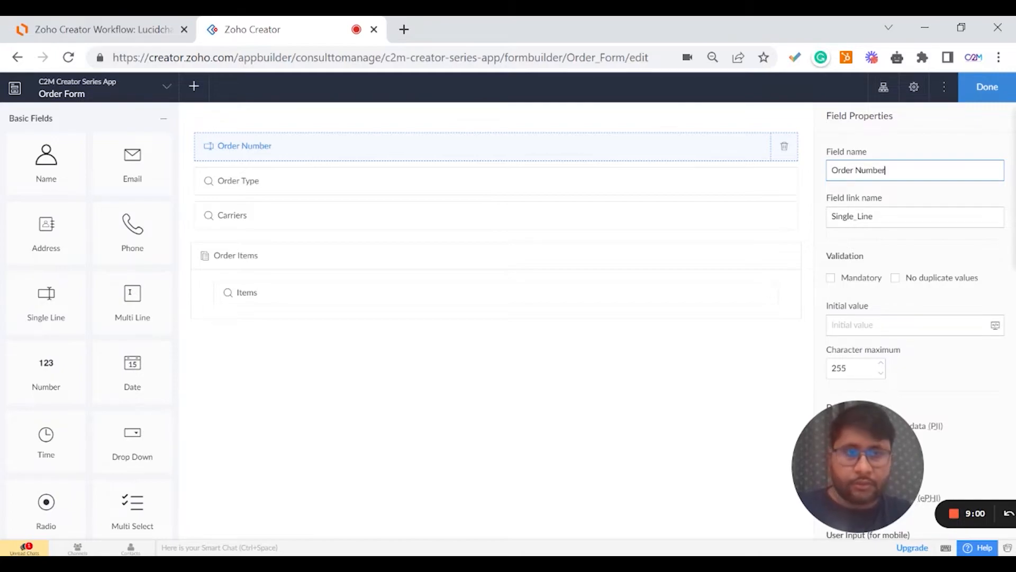
left_click(154, 28)
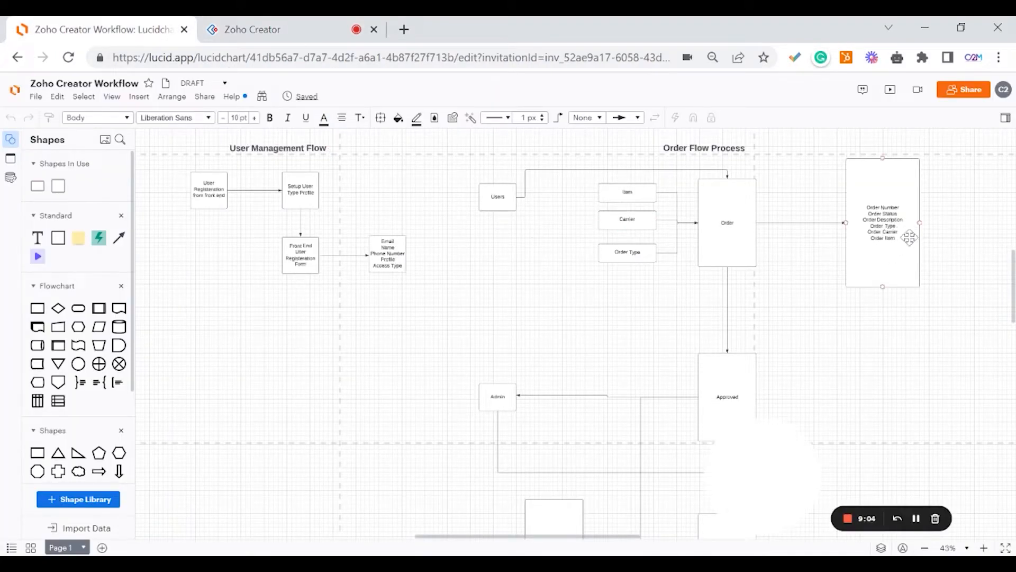
left_click(263, 29)
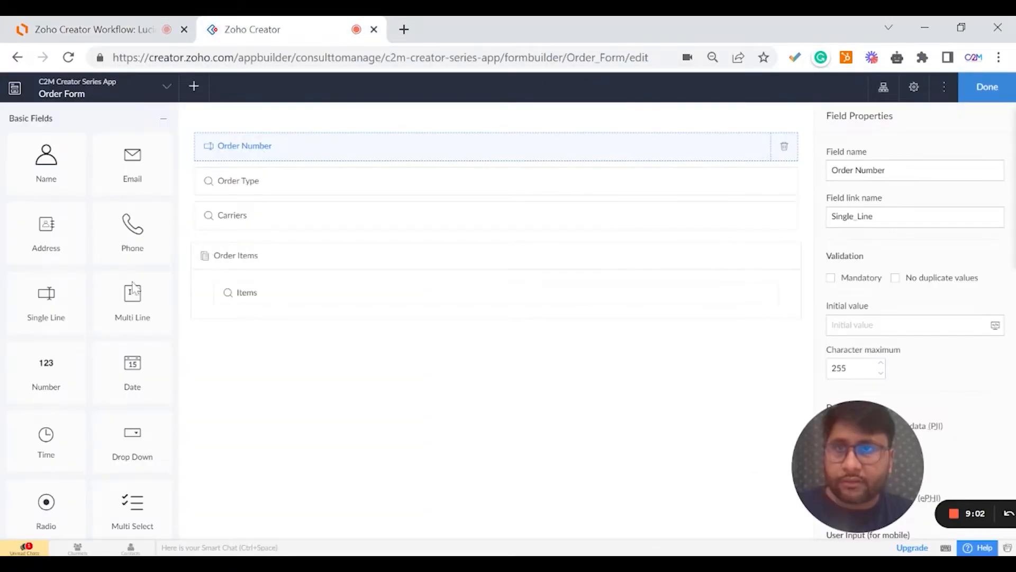
scroll(106, 381, "down", 2)
scroll(118, 404, "down", 2)
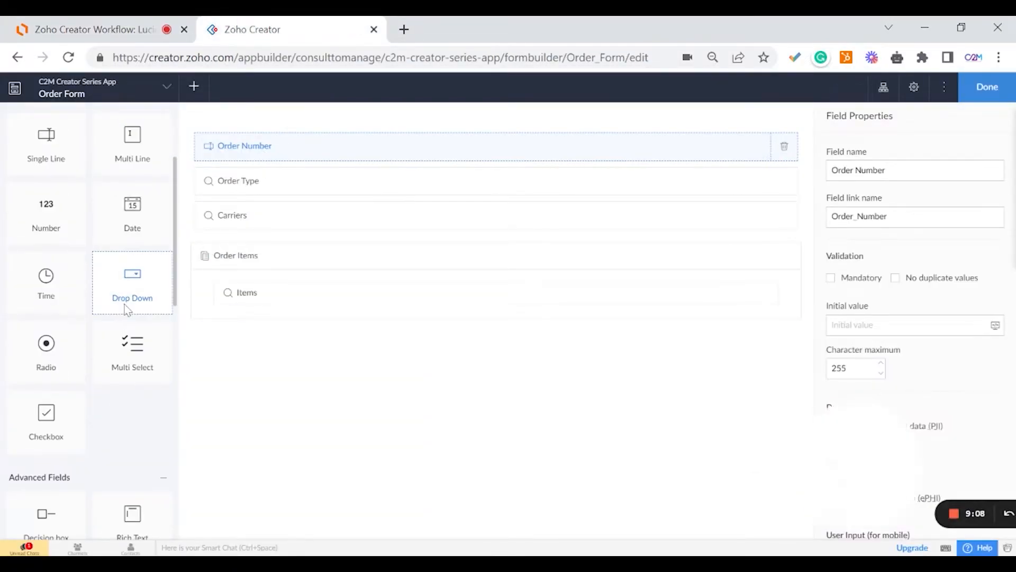
Add an 'Order Status' Drop Down below Order Number with choices Initiated, Processing, Picked.
left_click_drag(130, 289, 288, 172)
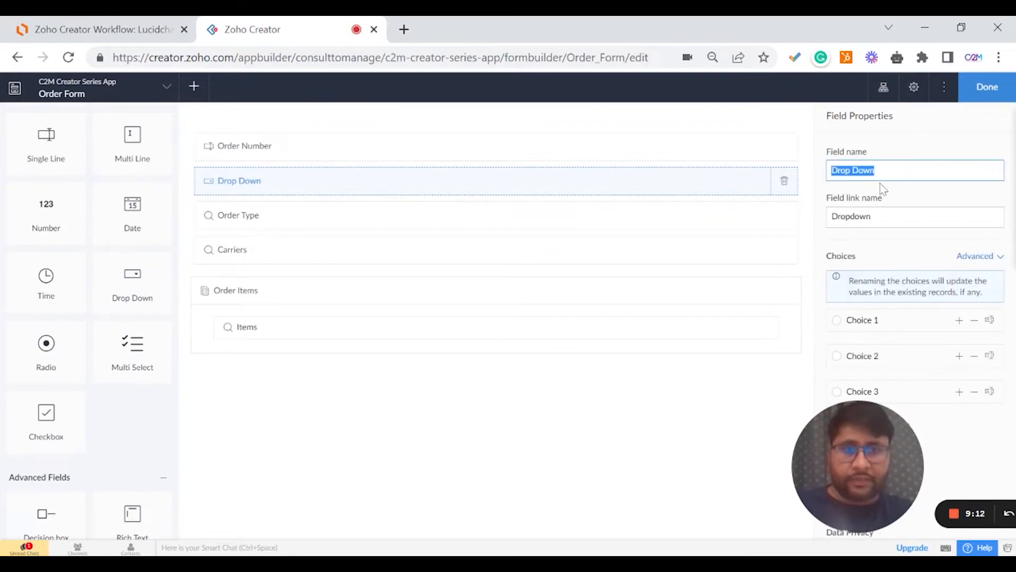
type("Order")
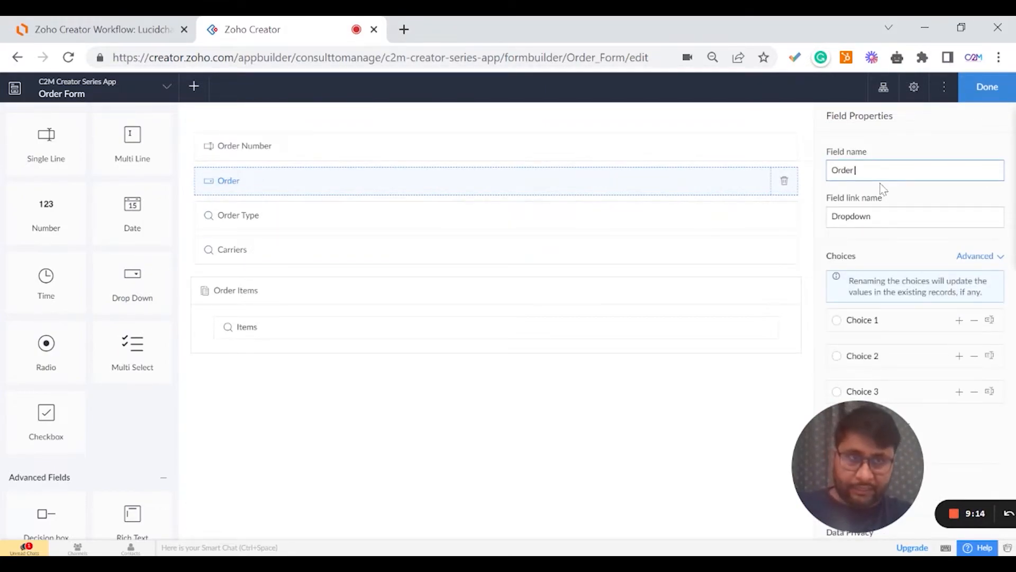
type(" Sta")
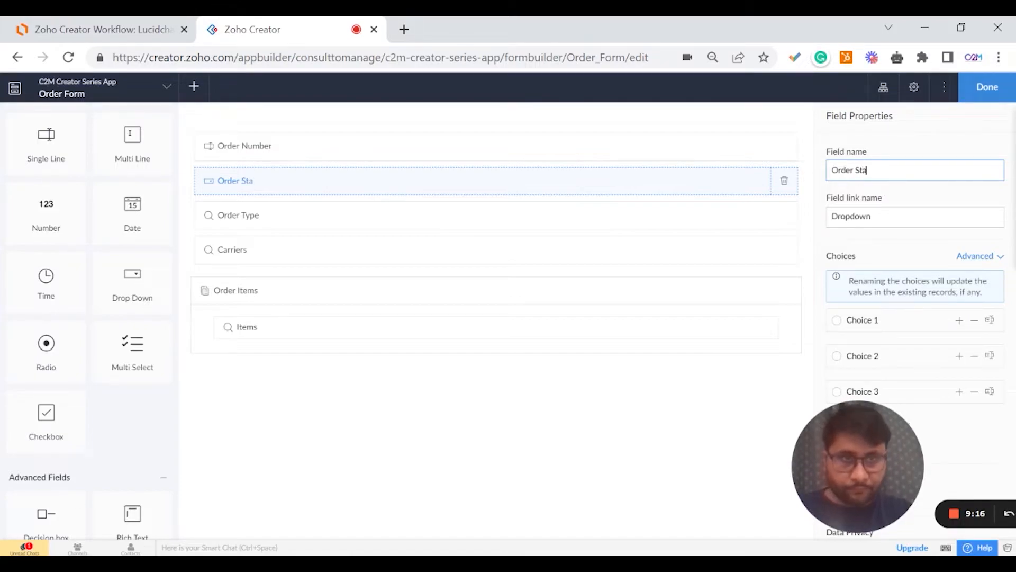
type("tus")
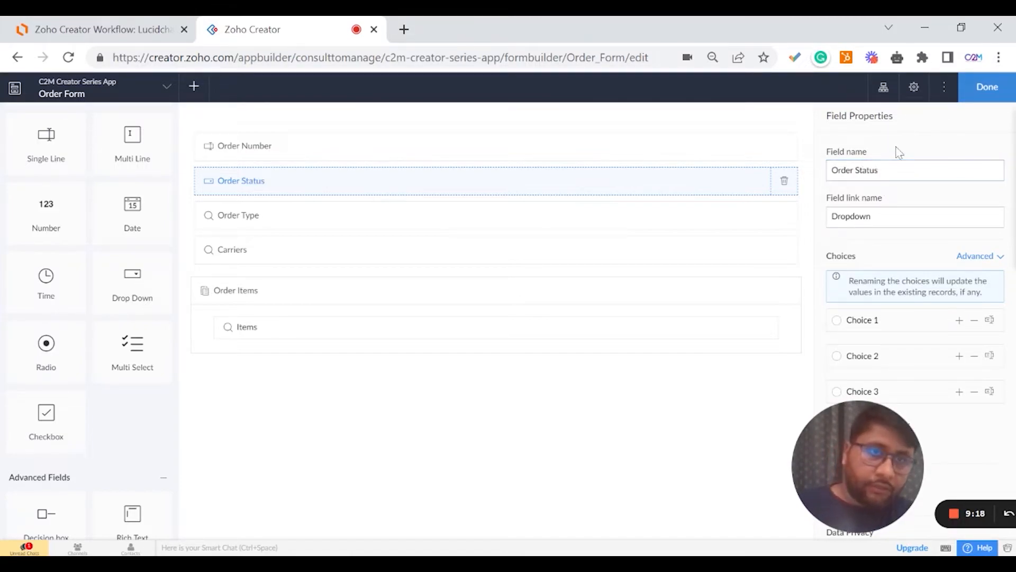
left_click_drag(866, 447, 572, 423)
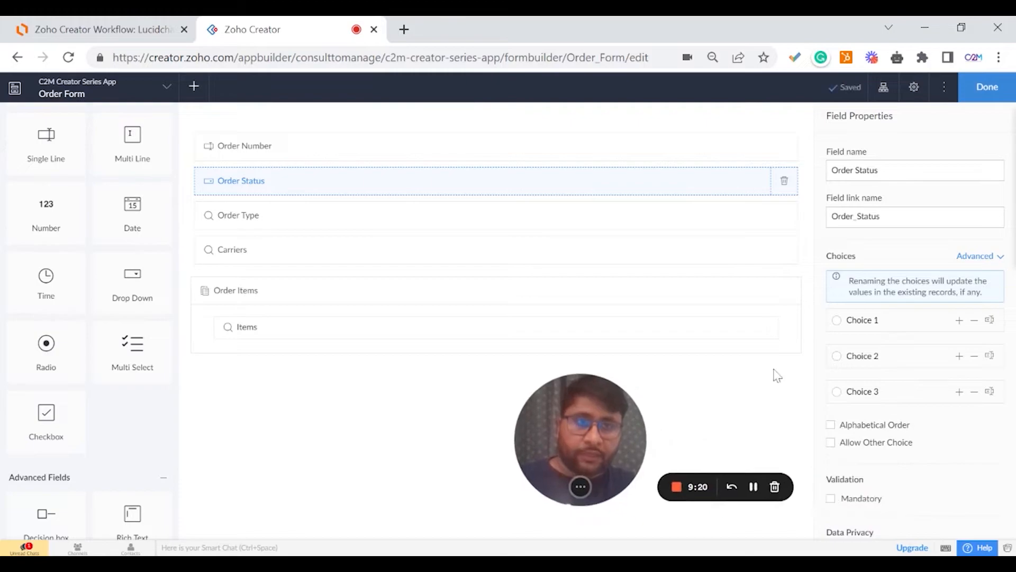
left_click(847, 319)
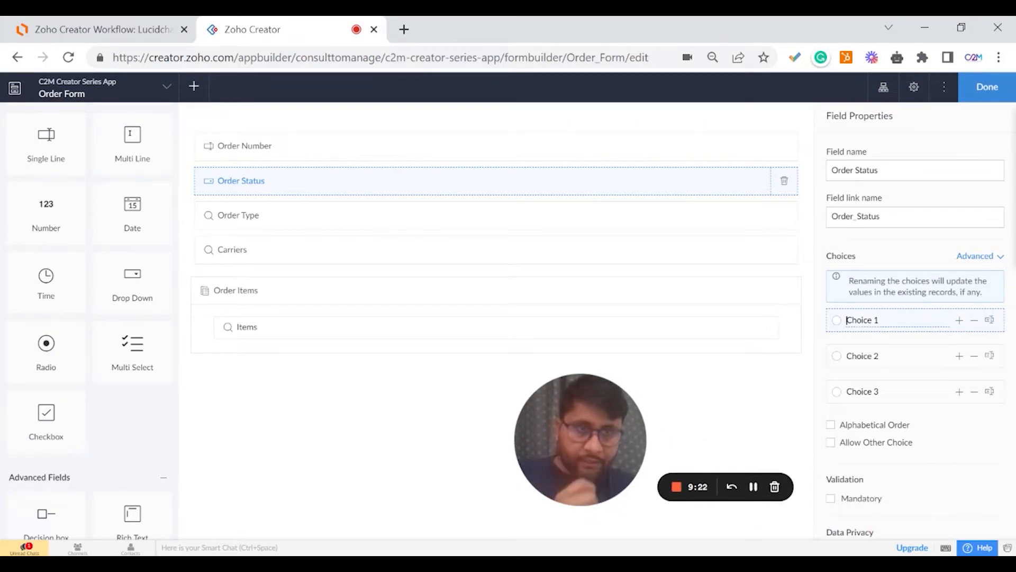
key("ctrl+a")
type("Ini")
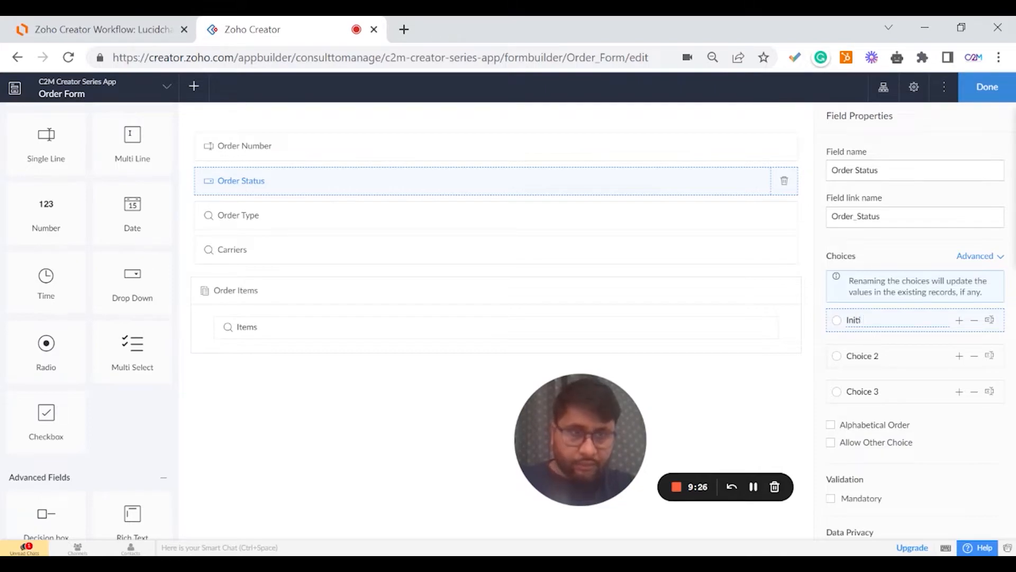
type("tiated")
key("Tab")
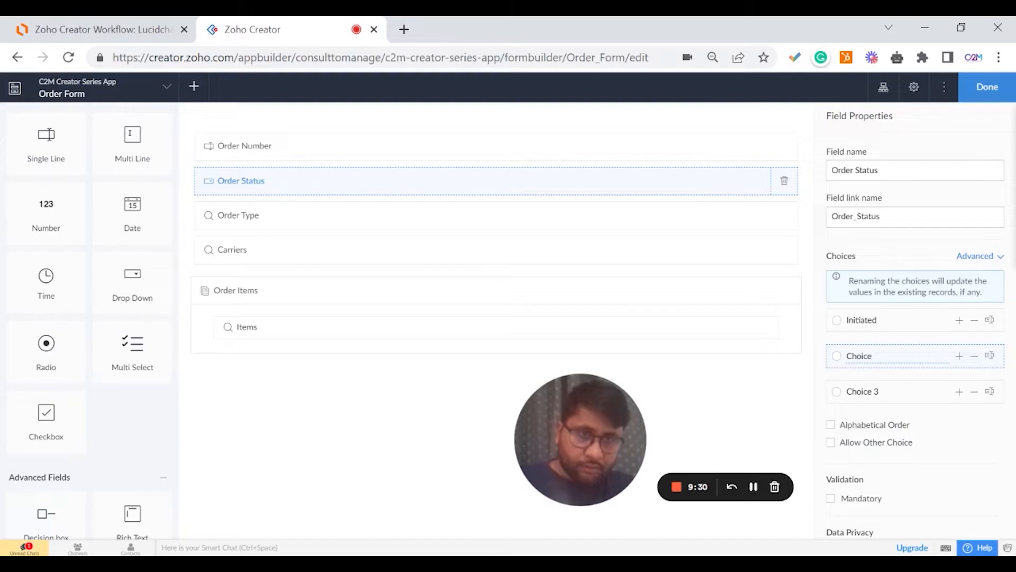
key("BackSpace")
key("BackSpace")
key("BackSpace")
key("BackSpace")
key("BackSpace")
key("BackSpace")
type("Pr")
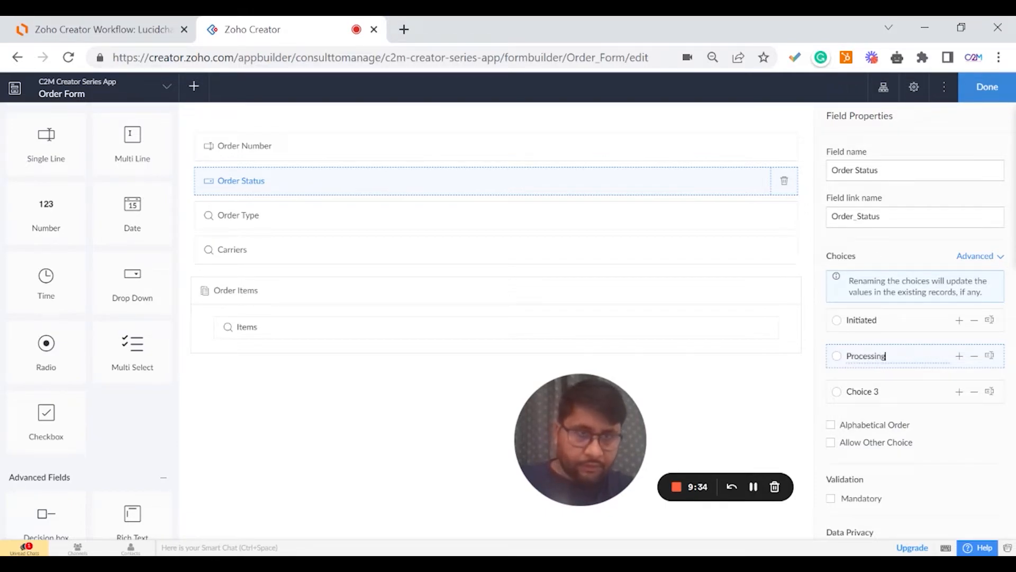
key("Tab")
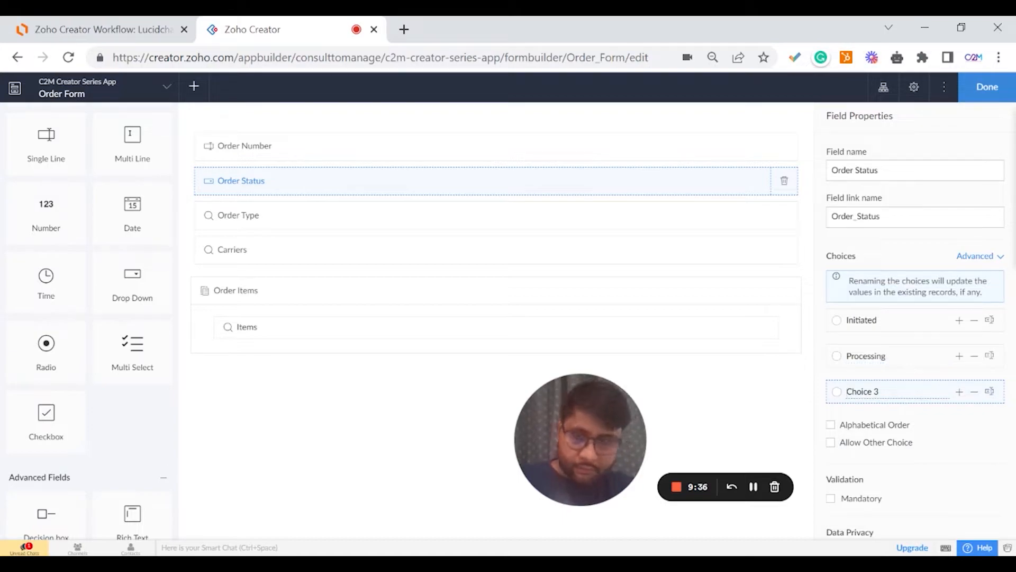
key("ctrl+a")
type("P")
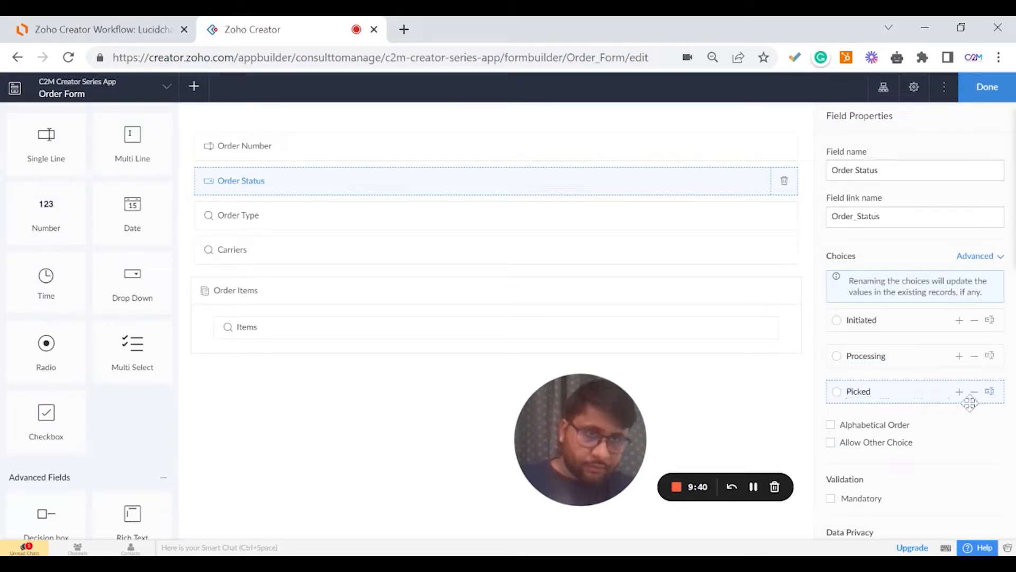
Add Packed and Shipped as further Order Status choices.
left_click(959, 391)
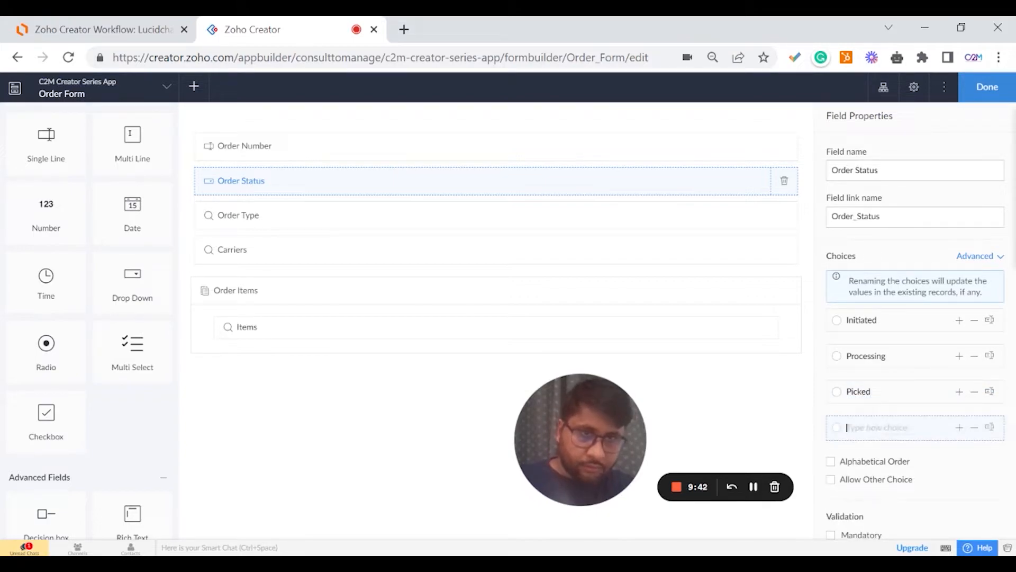
type("Packed")
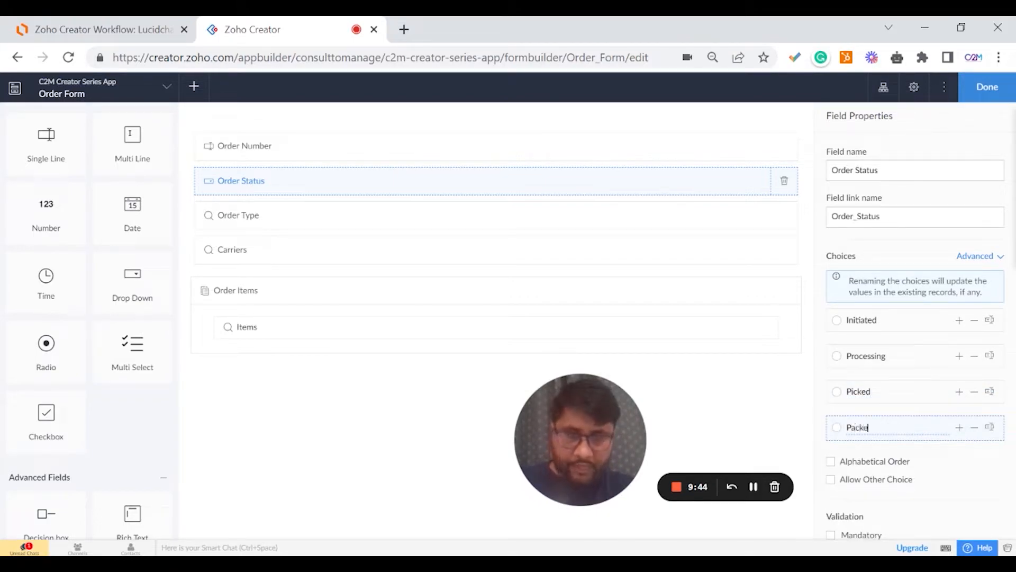
left_click(959, 427)
key("Return")
type("S")
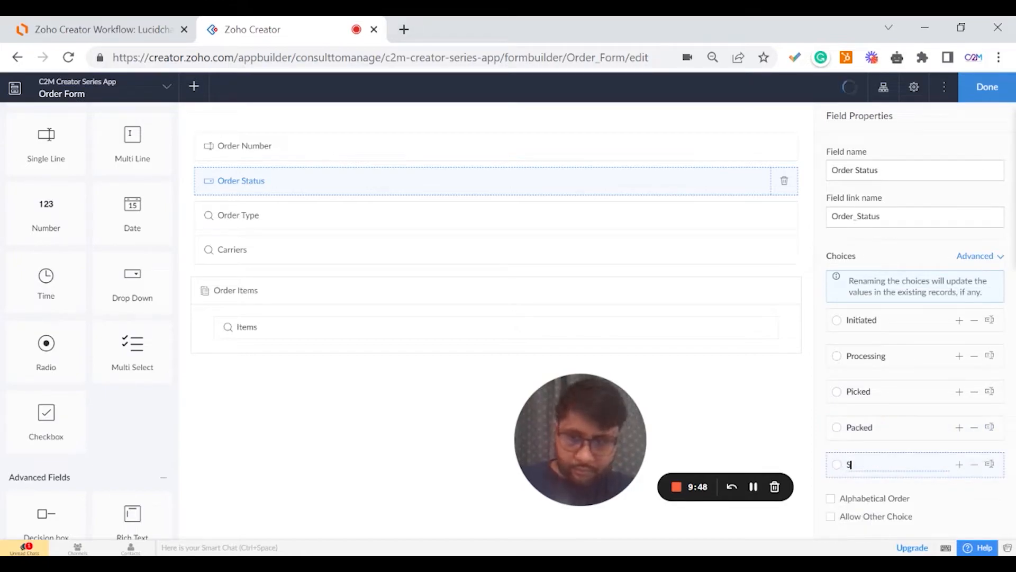
type("hipped")
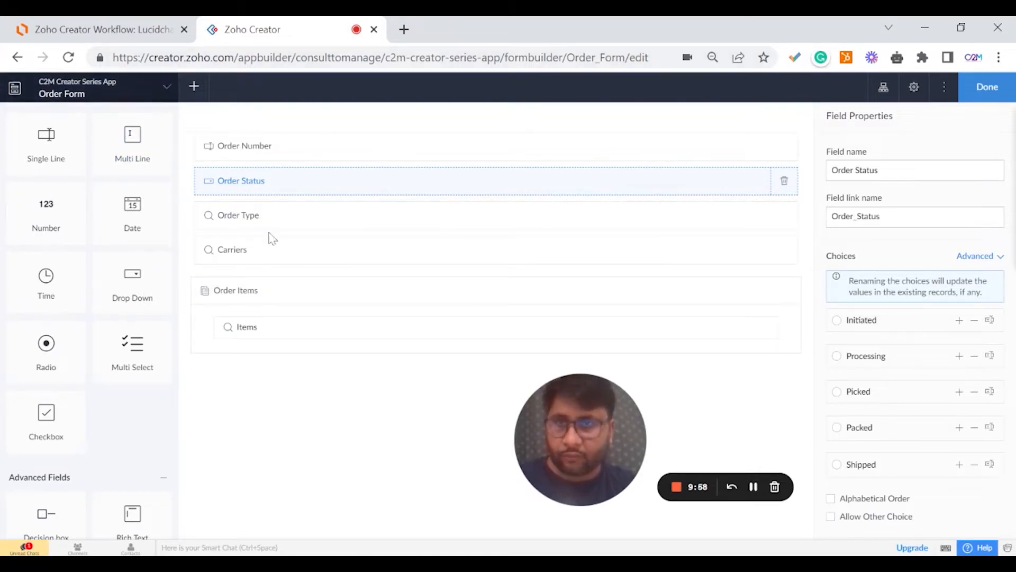
left_click(166, 27)
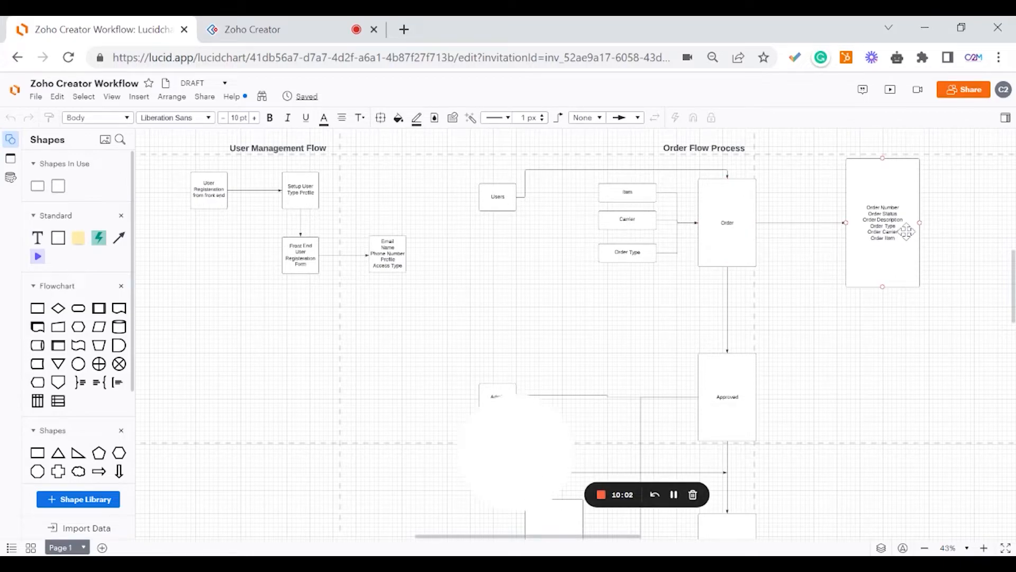
left_click(230, 30)
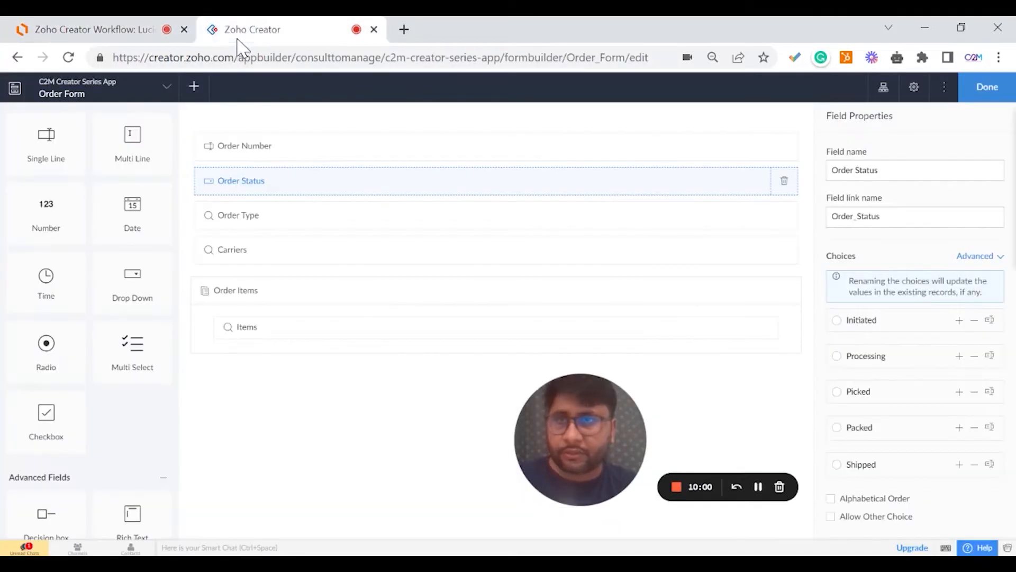
Insert a Multi Line field named 'Order Description' between Order Status and Order Type.
scroll(146, 192, "up", 3)
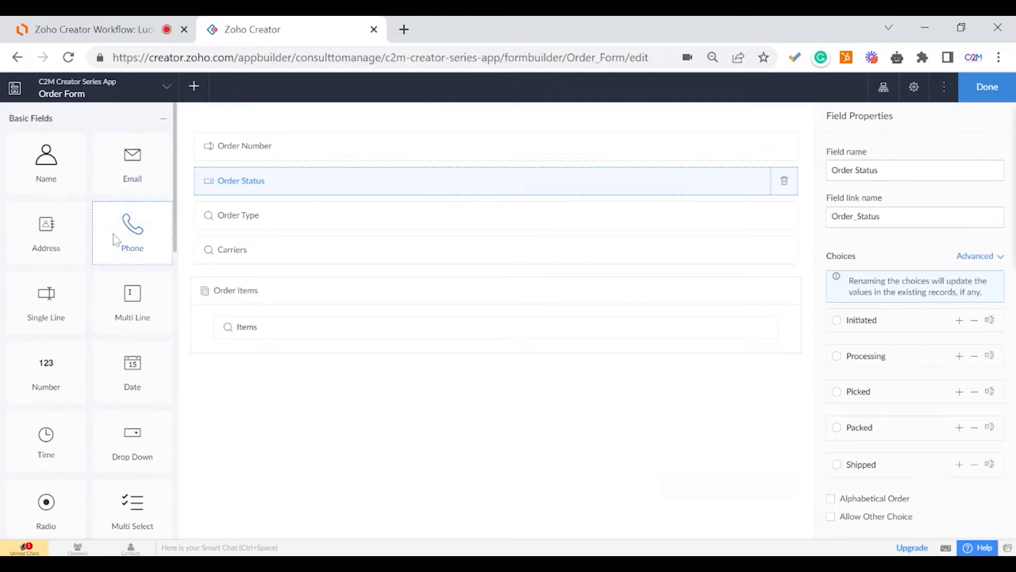
left_click_drag(140, 310, 268, 208)
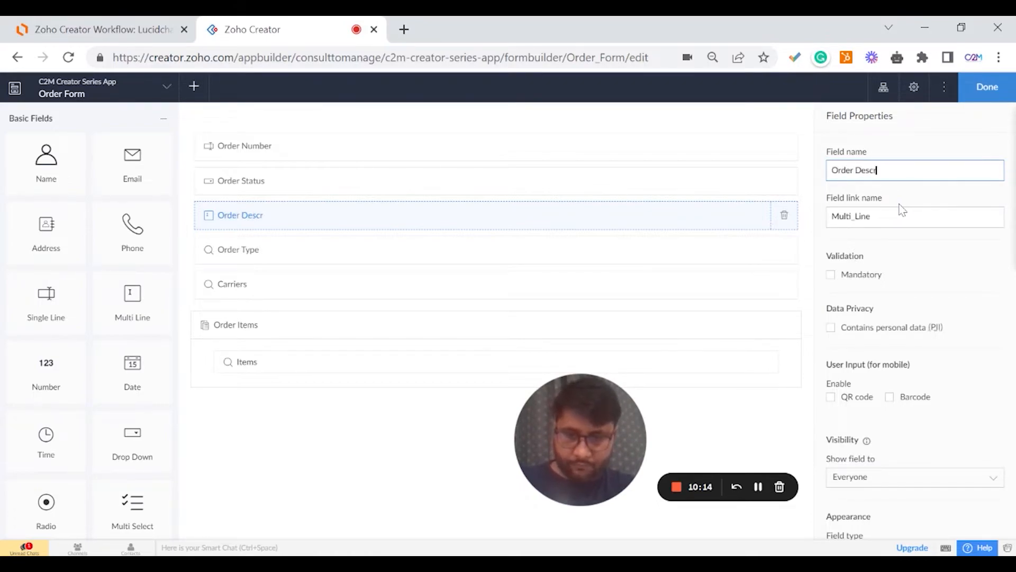
left_click(923, 149)
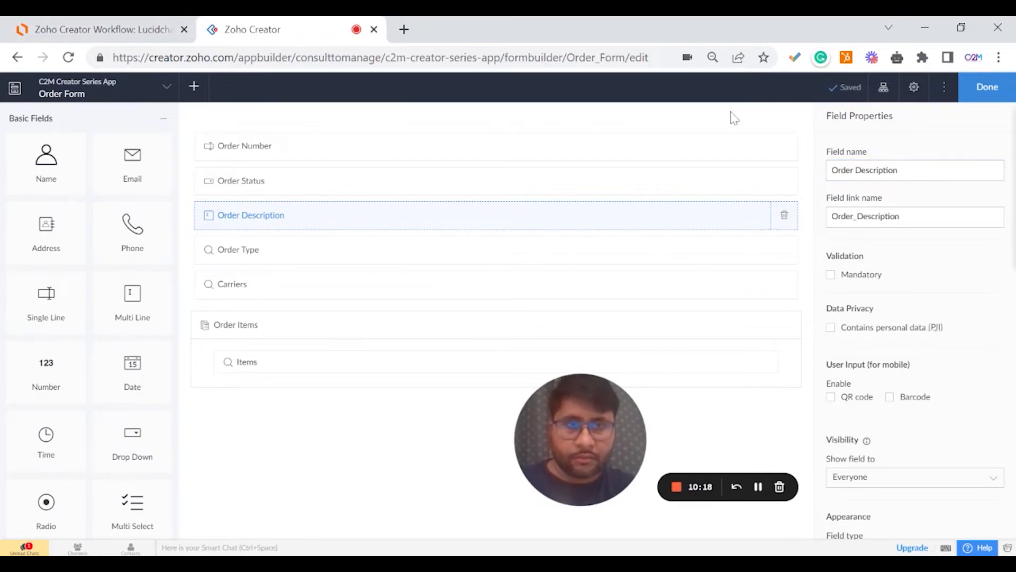
left_click(143, 29)
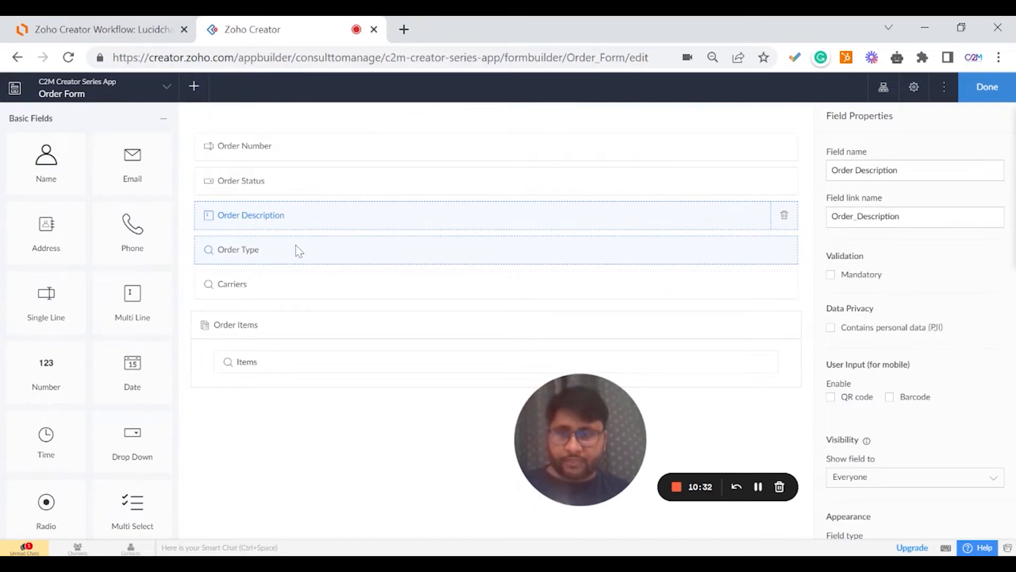
left_click(133, 30)
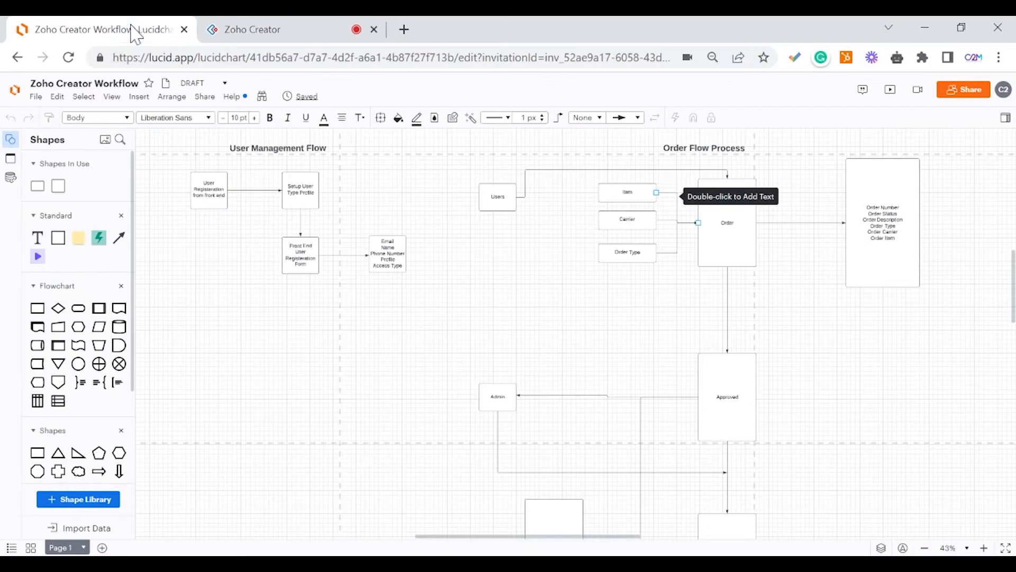
left_click(324, 33)
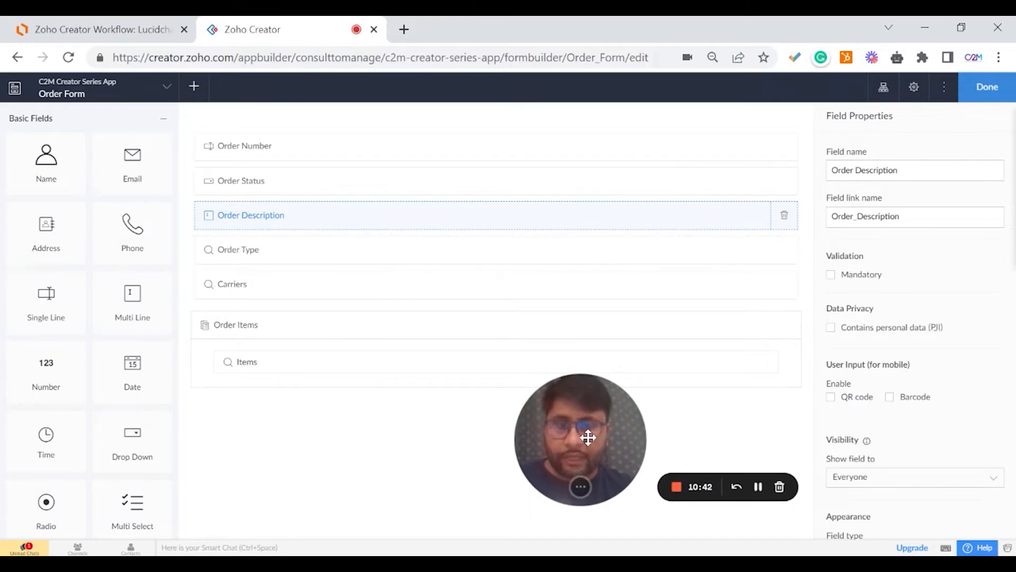
left_click_drag(586, 436, 134, 474)
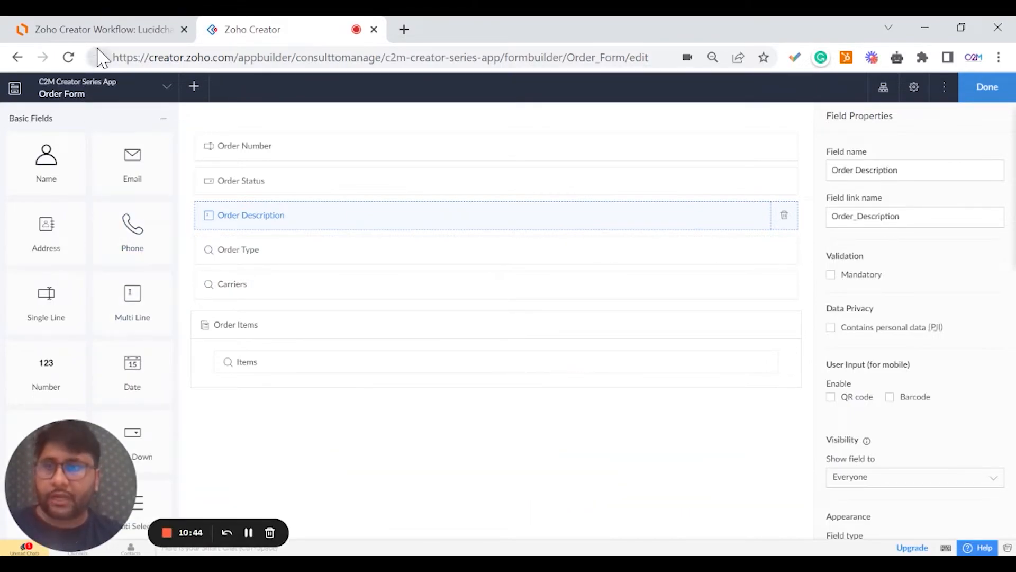
Check the Lucidchart diagram and the Order Type field, close the Order Form builder, then expand Items.
left_click(107, 33)
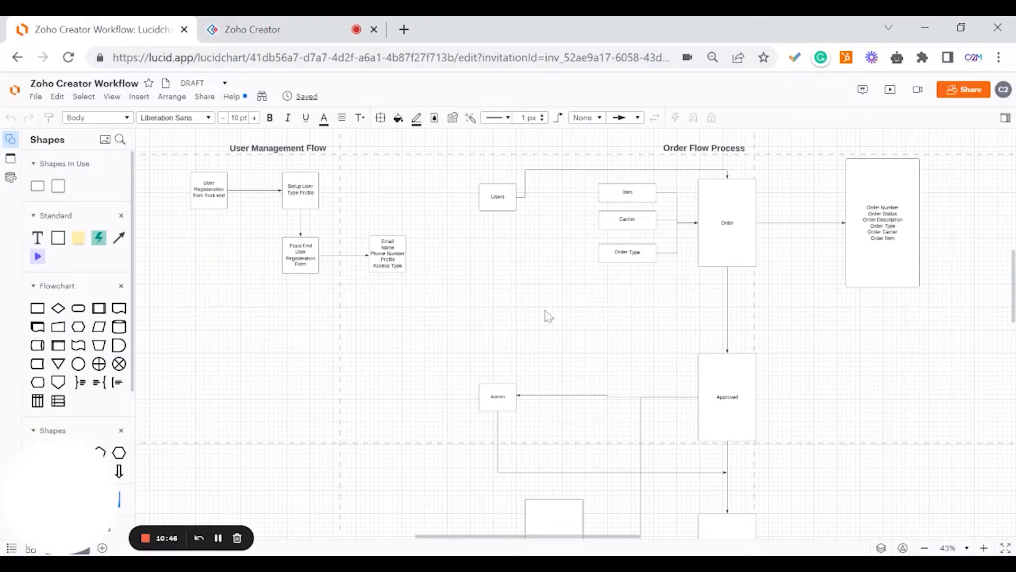
left_click(227, 30)
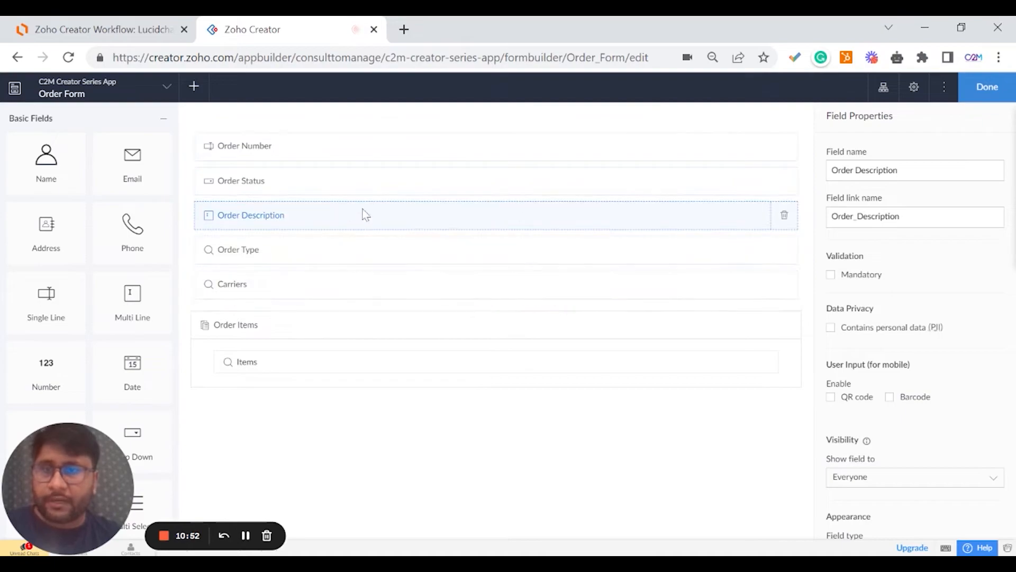
left_click(306, 260)
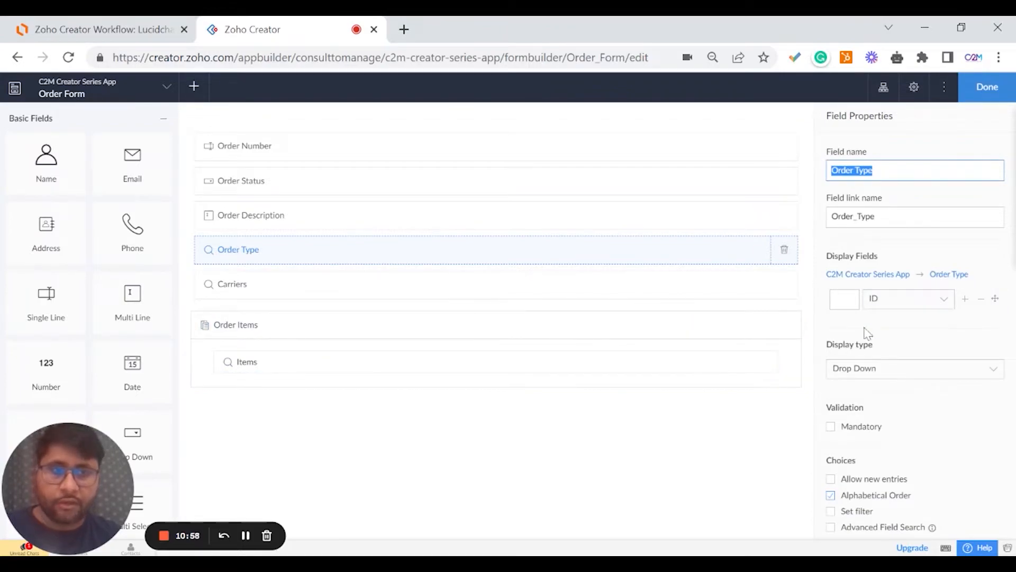
left_click(984, 87)
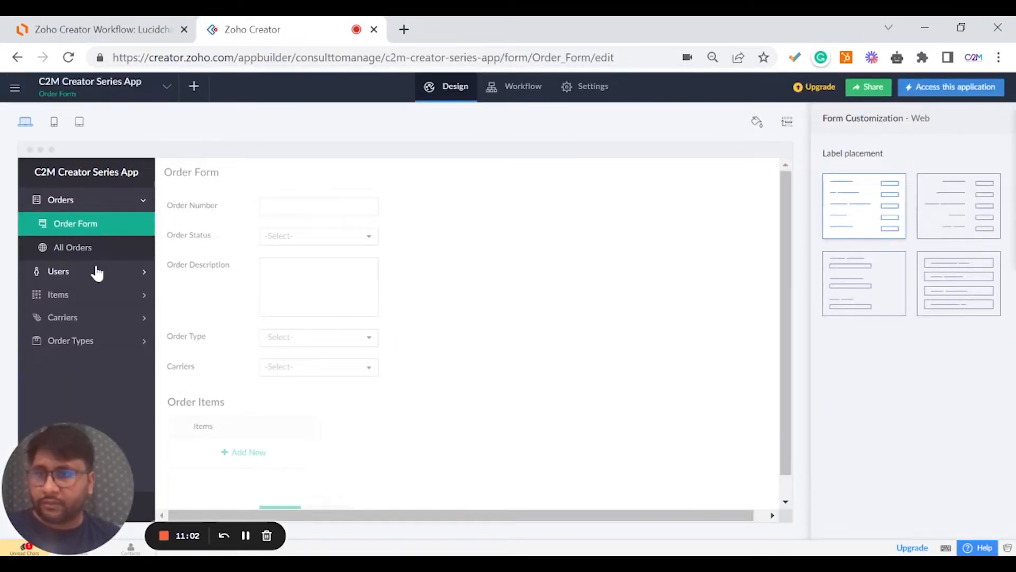
left_click(91, 294)
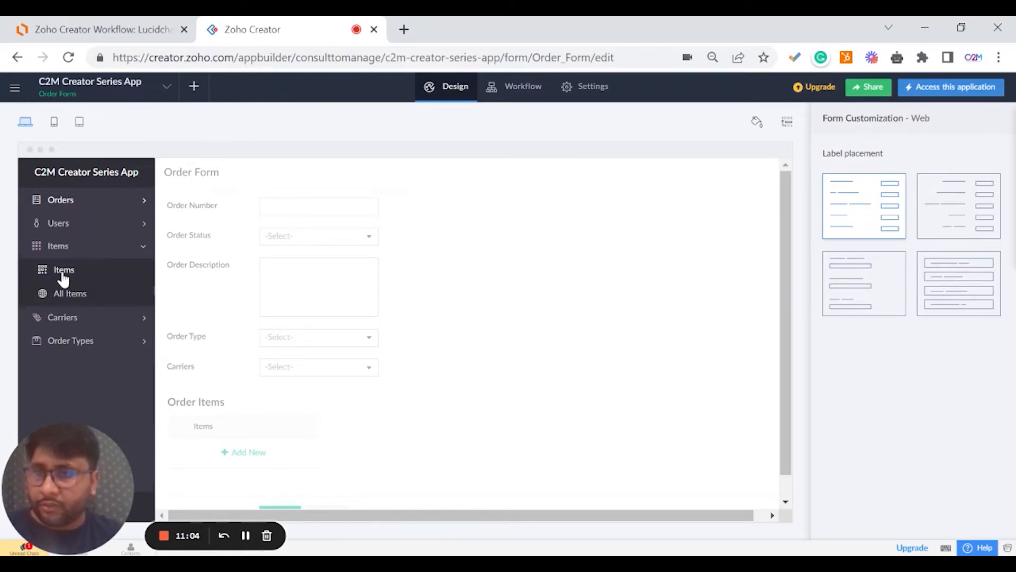
Open the Items form in the builder and add a single-line field named Item Name.
left_click(63, 273)
left_click(437, 337)
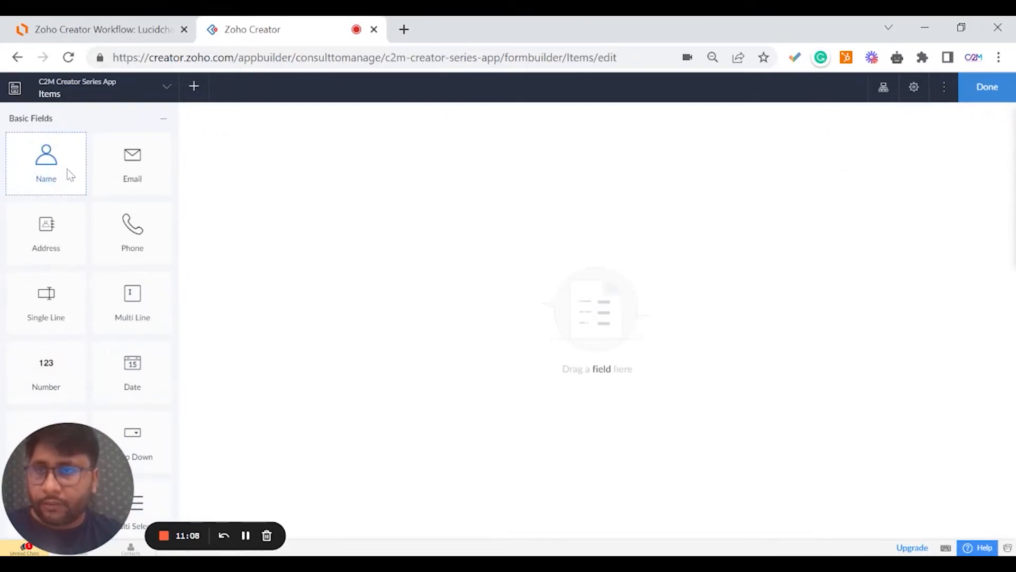
left_click_drag(63, 278, 288, 197)
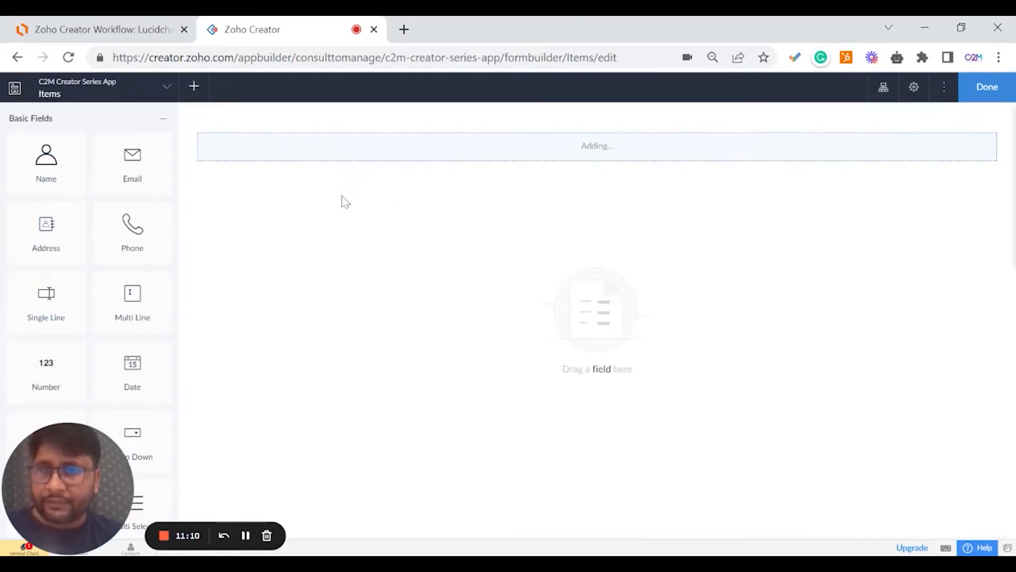
type("I")
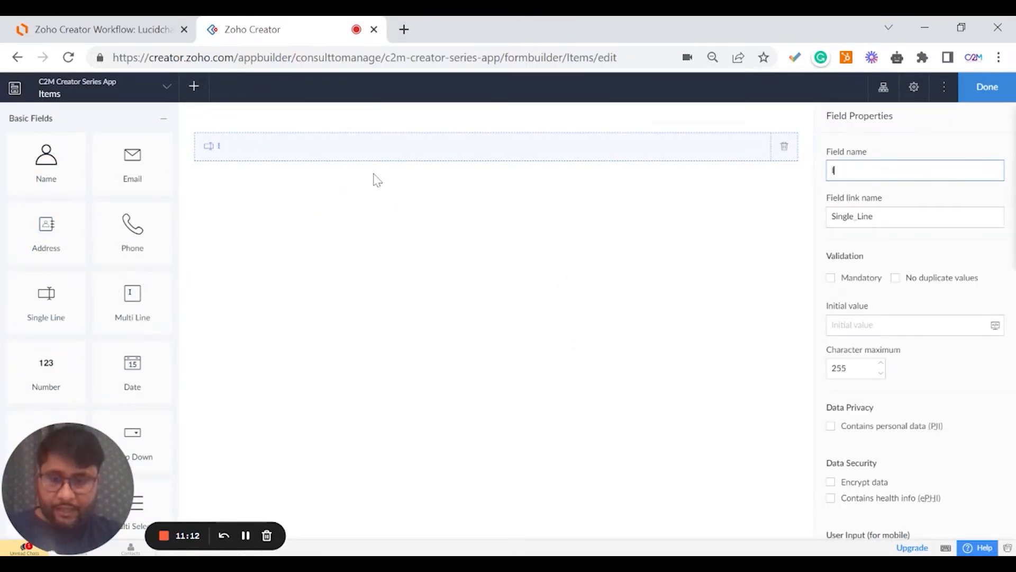
type("tem Name")
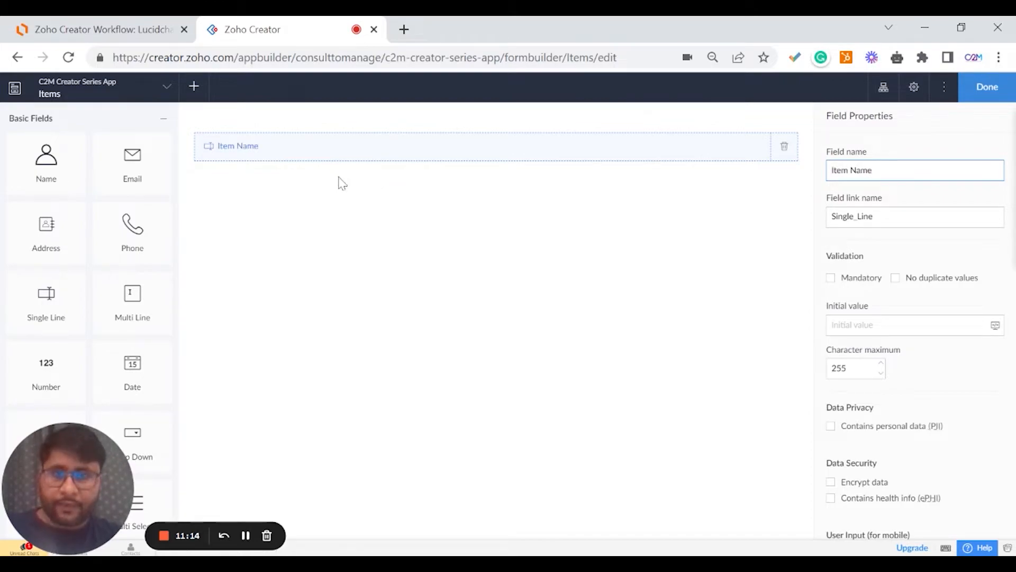
left_click(345, 196)
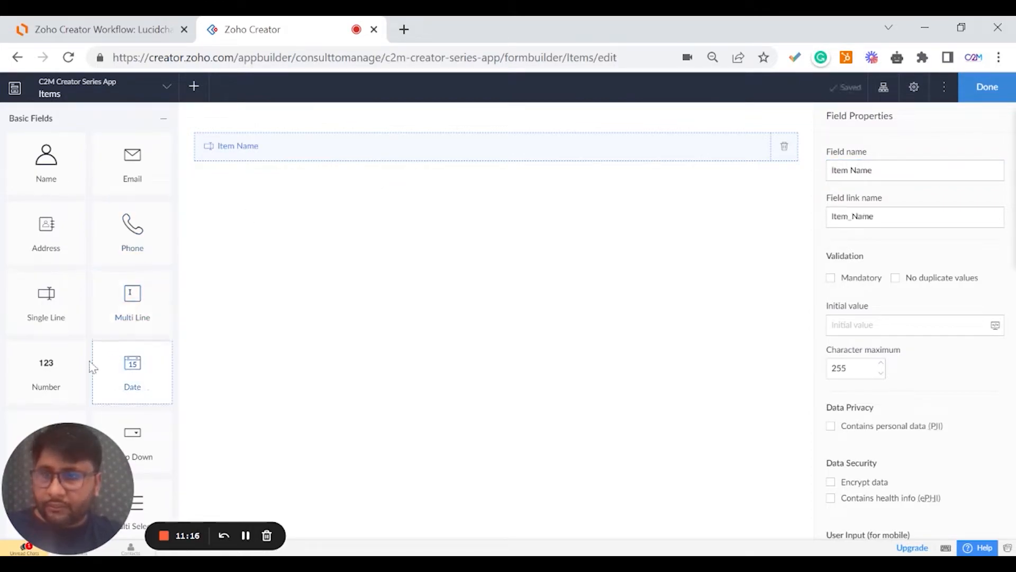
Add an Auto Number field below Item Name, starting at 1002.
scroll(67, 373, "down", 8)
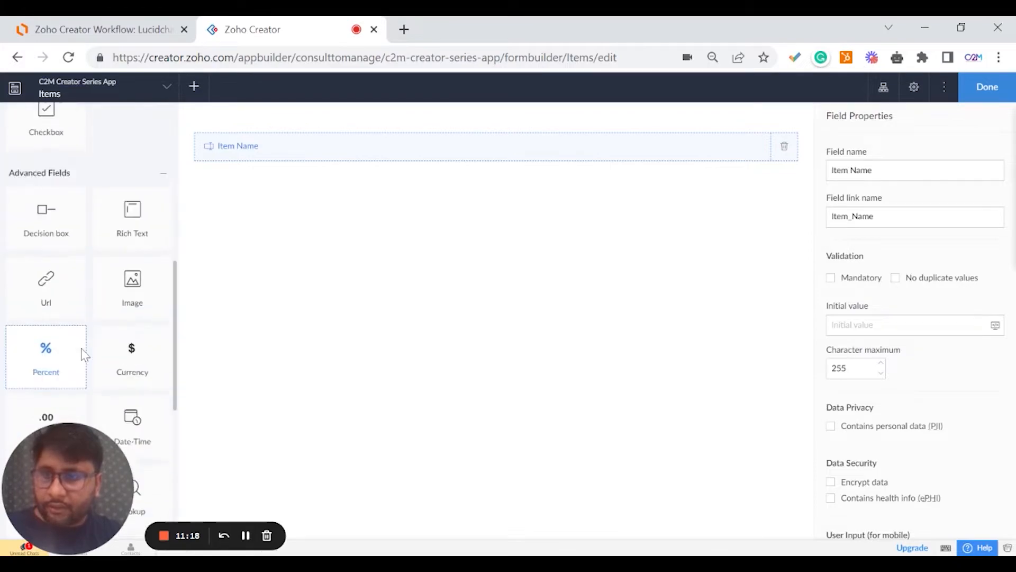
scroll(81, 352, "up", 7)
scroll(79, 318, "down", 8)
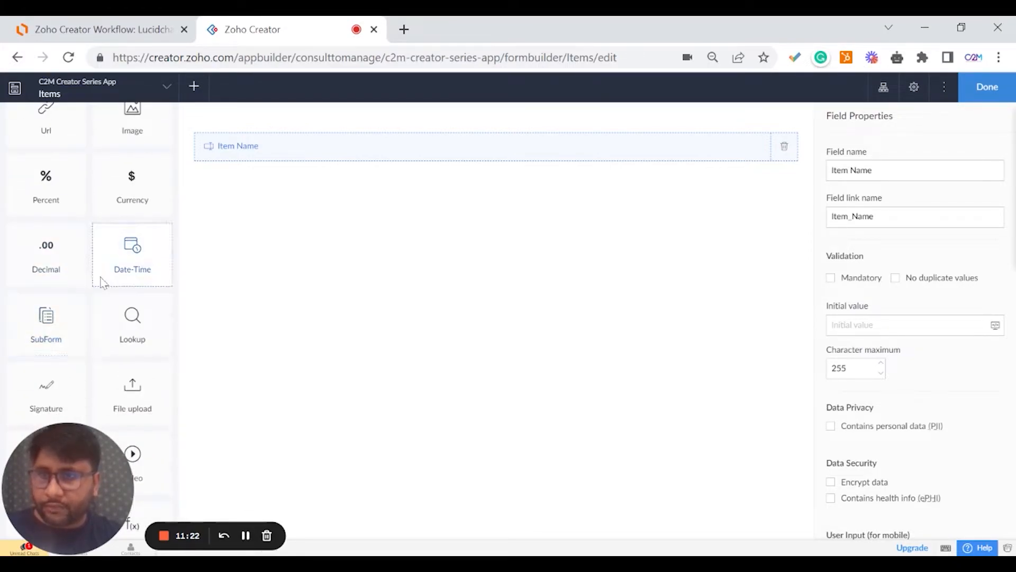
scroll(105, 328, "down", 3)
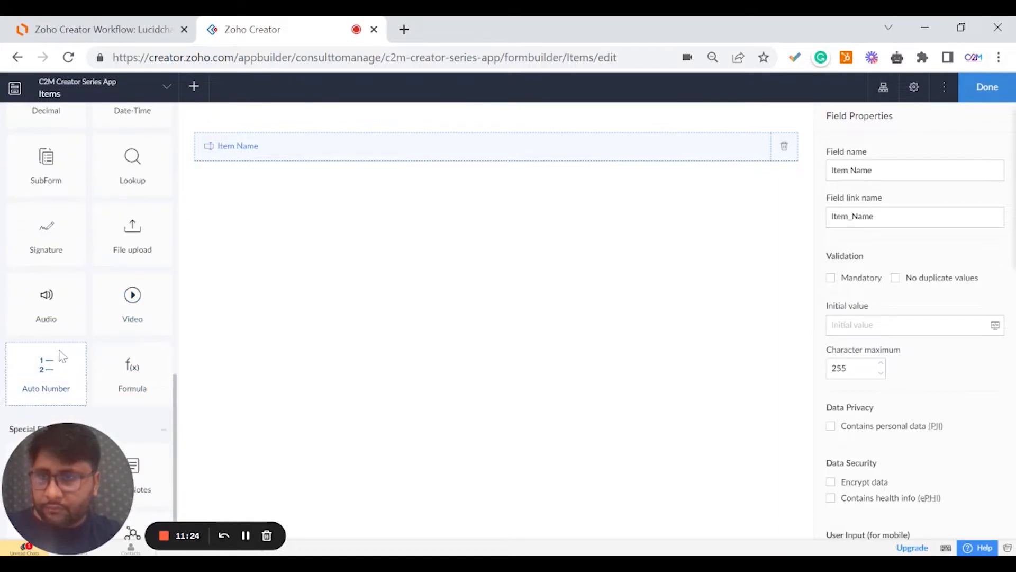
left_click_drag(140, 306, 300, 237)
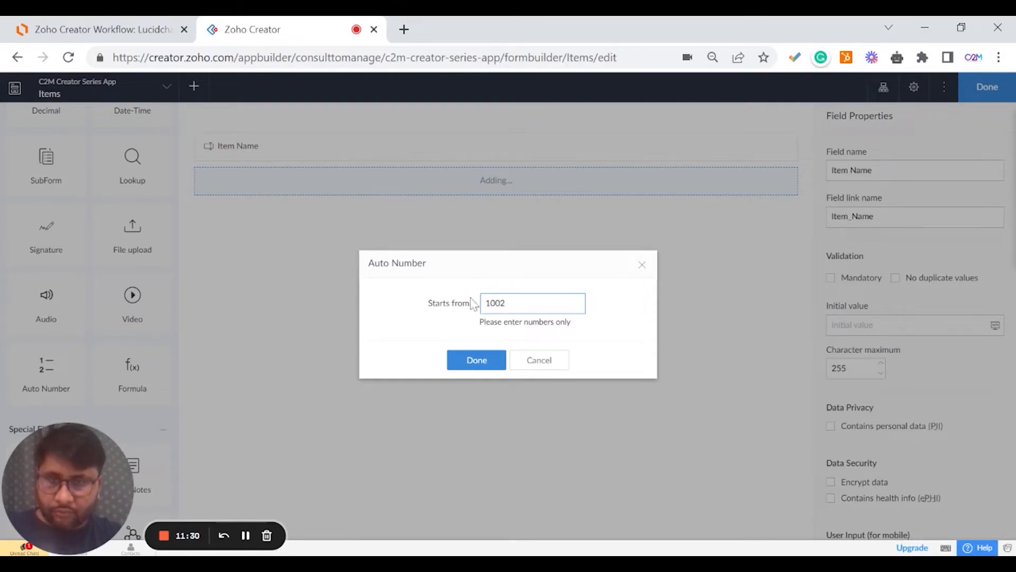
Name the 1002 auto-number field Item ID and move it above Item Name.
left_click(471, 359)
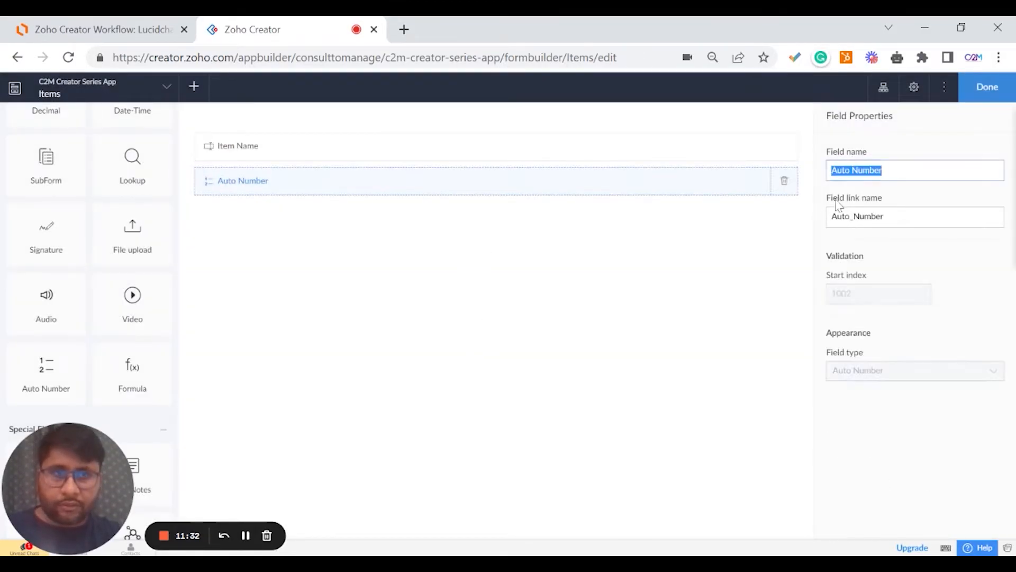
type("Item ID")
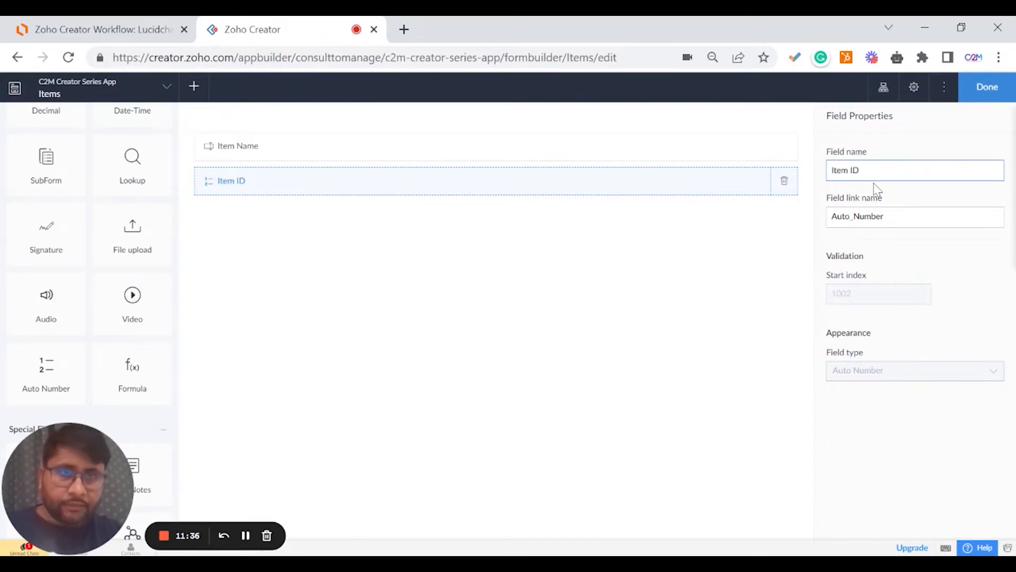
left_click(888, 140)
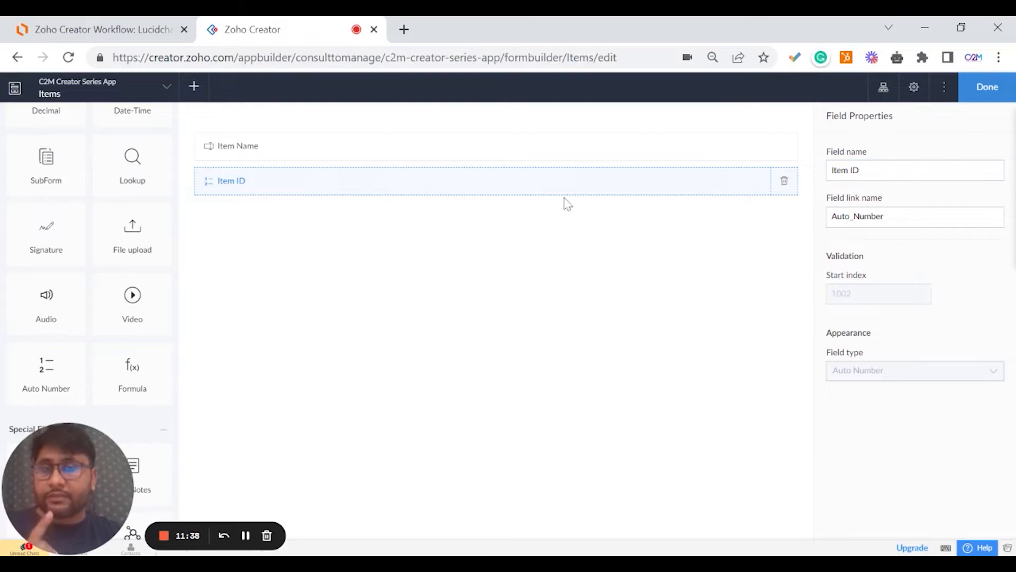
left_click_drag(251, 190, 242, 149)
scroll(111, 336, "down", 1)
scroll(111, 336, "up", 10)
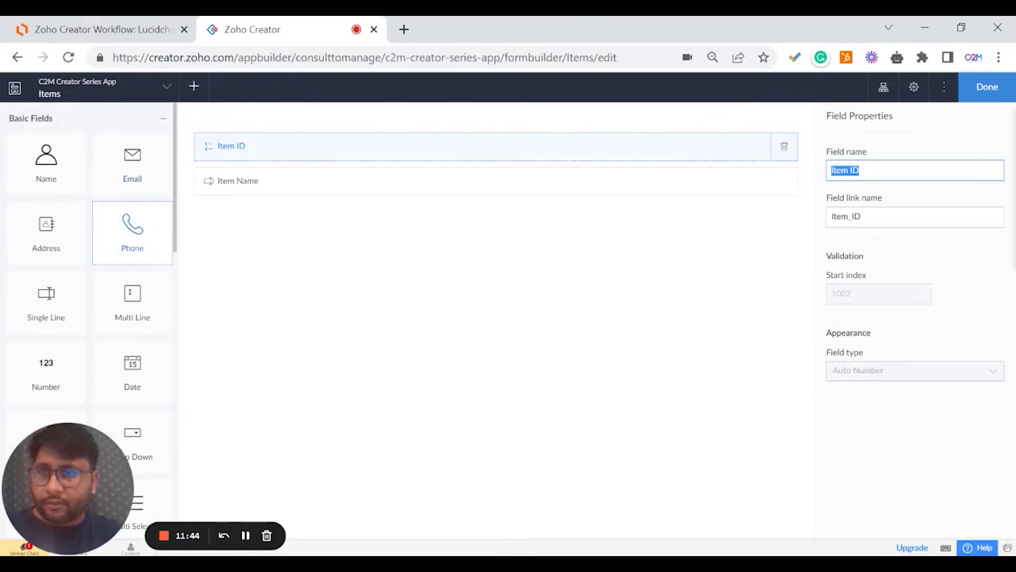
scroll(135, 257, "down", 2)
Add a multi-line field named Item Description, correcting its misspelled name.
left_click_drag(134, 247, 283, 229)
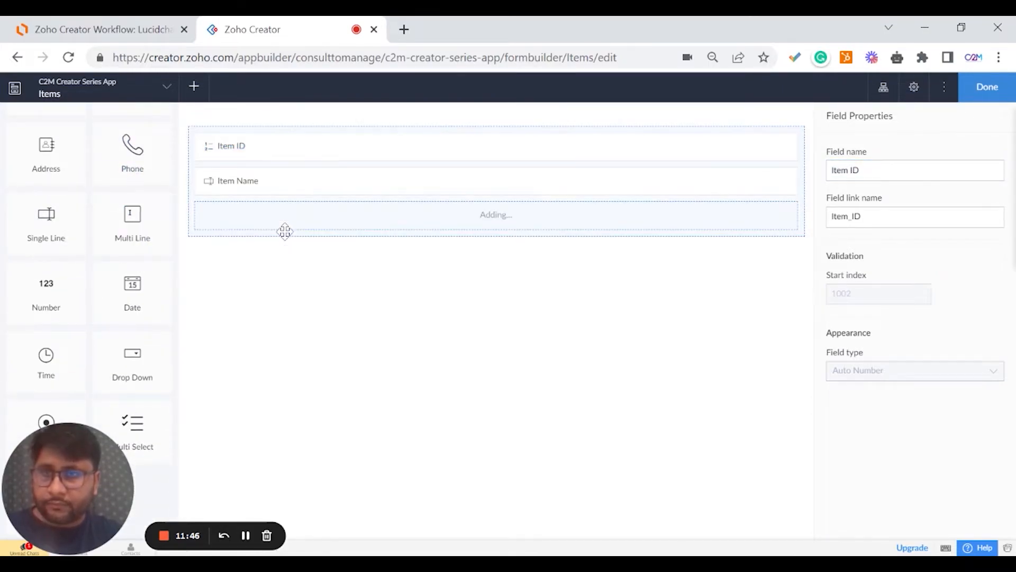
type("Item Dewcription")
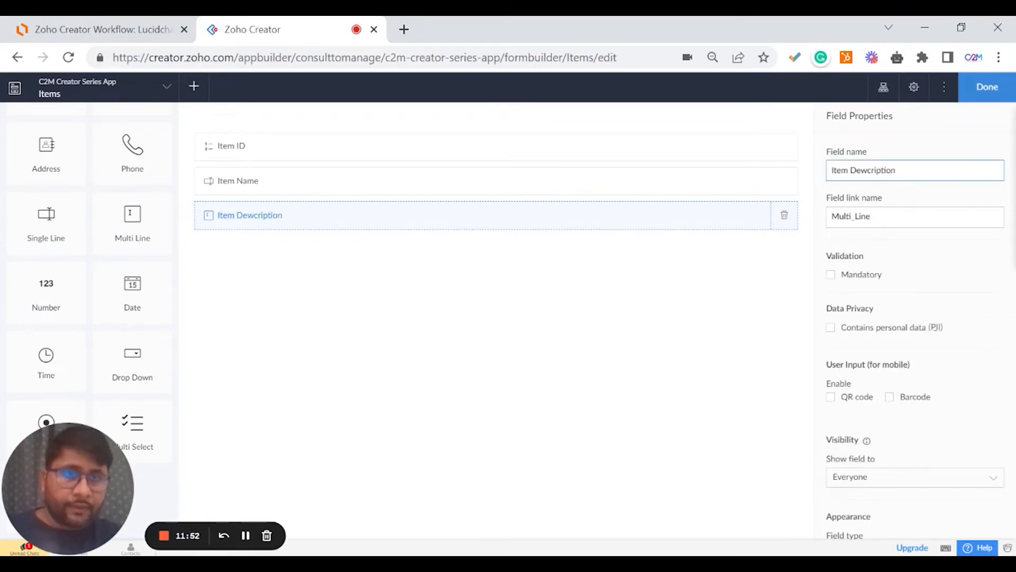
left_click(868, 170)
key("BackSpace")
type("s")
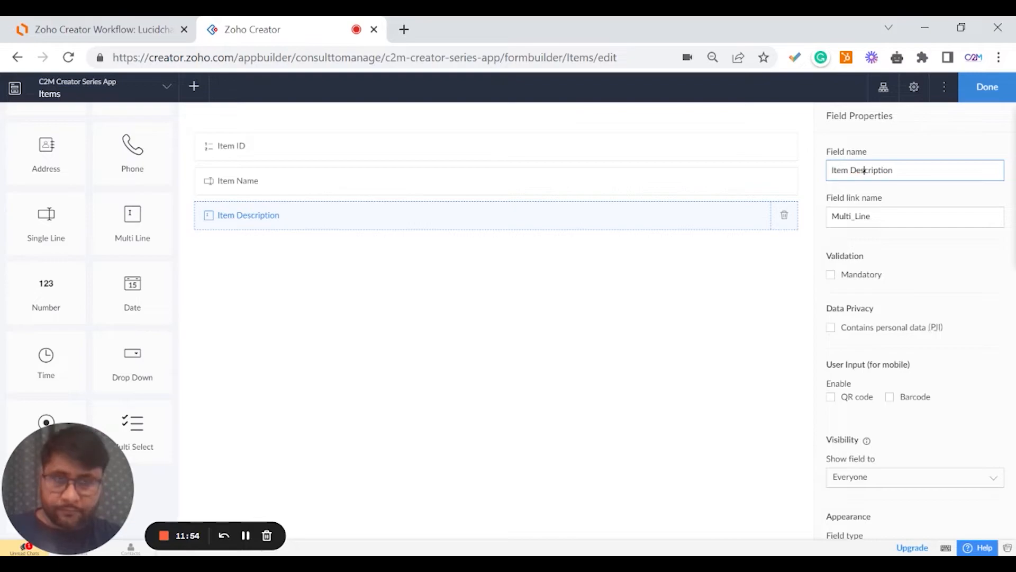
left_click(909, 157)
scroll(132, 318, "down", 7)
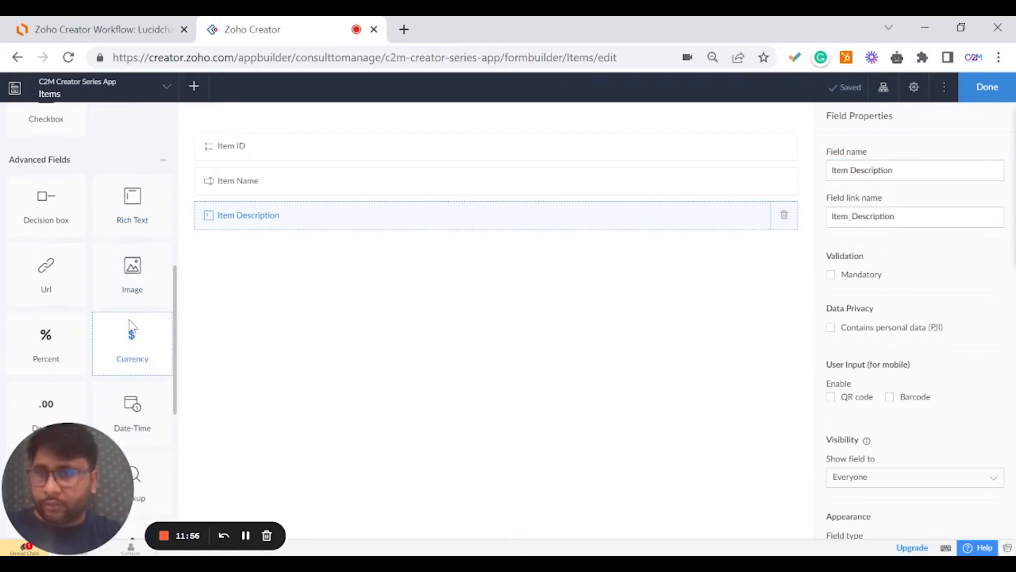
Add an Item Image field between Item ID and Item Name and finish with Done.
left_click_drag(130, 295, 297, 182)
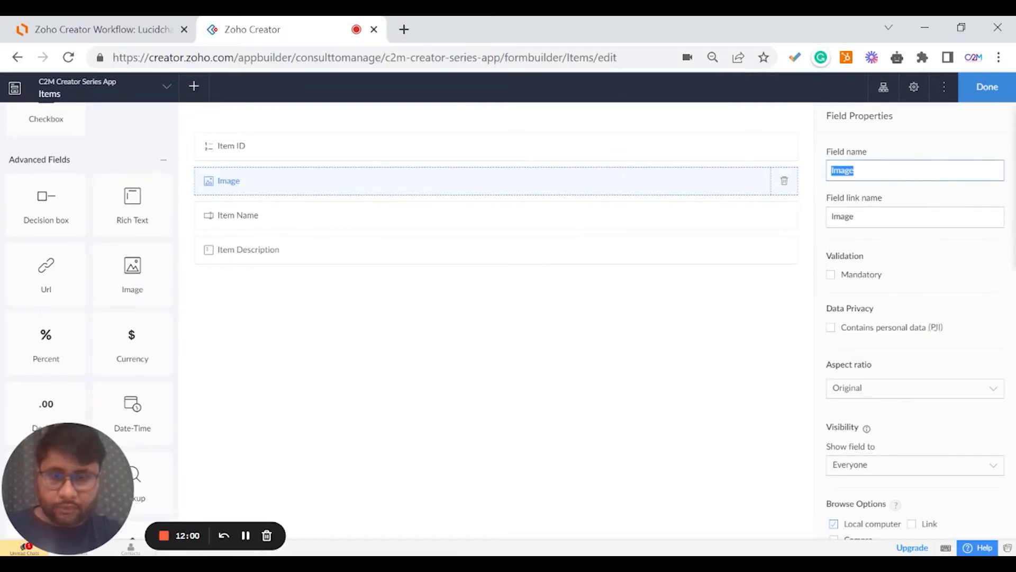
type("Item")
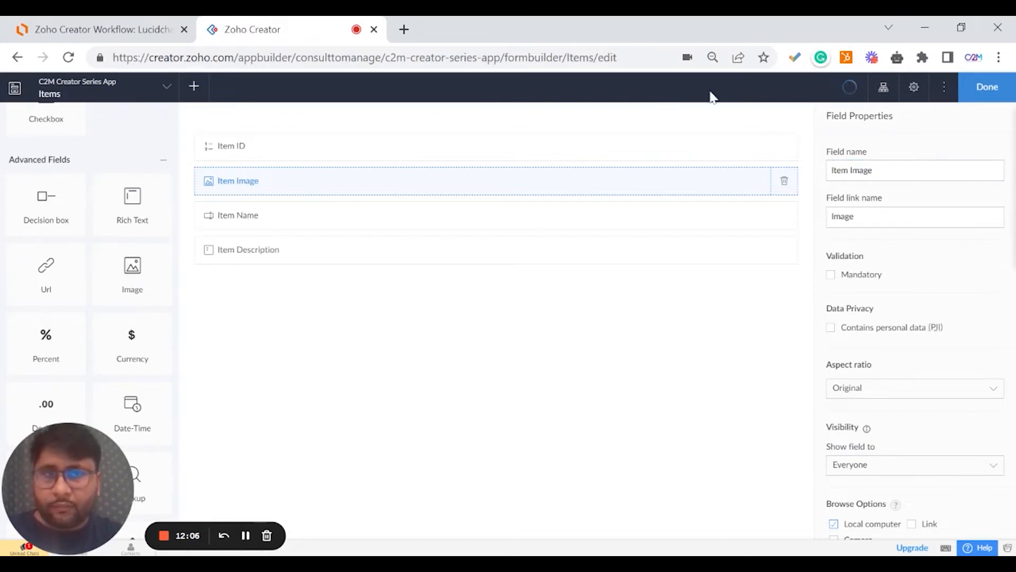
left_click(970, 94)
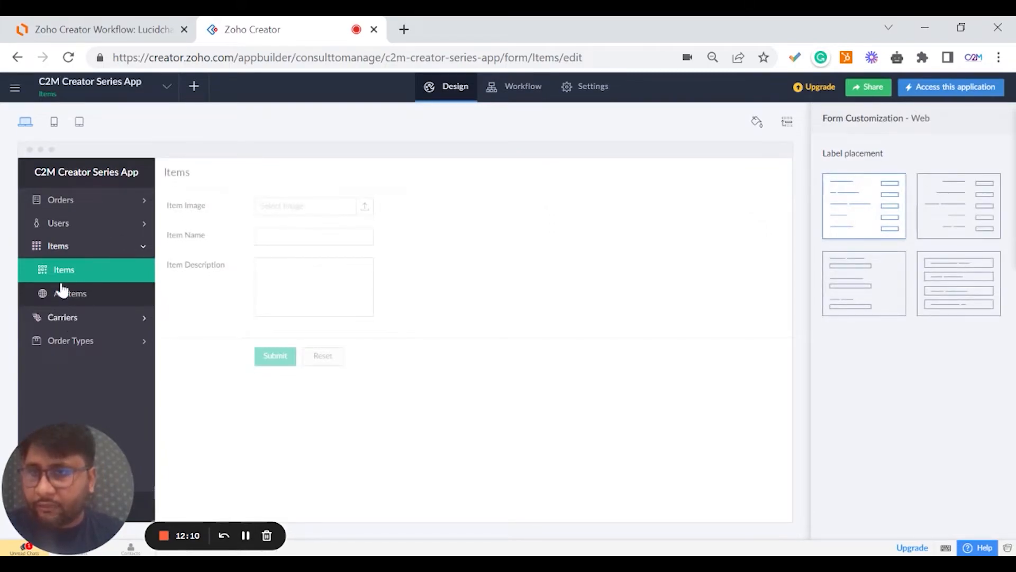
Open the Carriers form and add a single-line Carrier Name field.
left_click(74, 317)
left_click(74, 295)
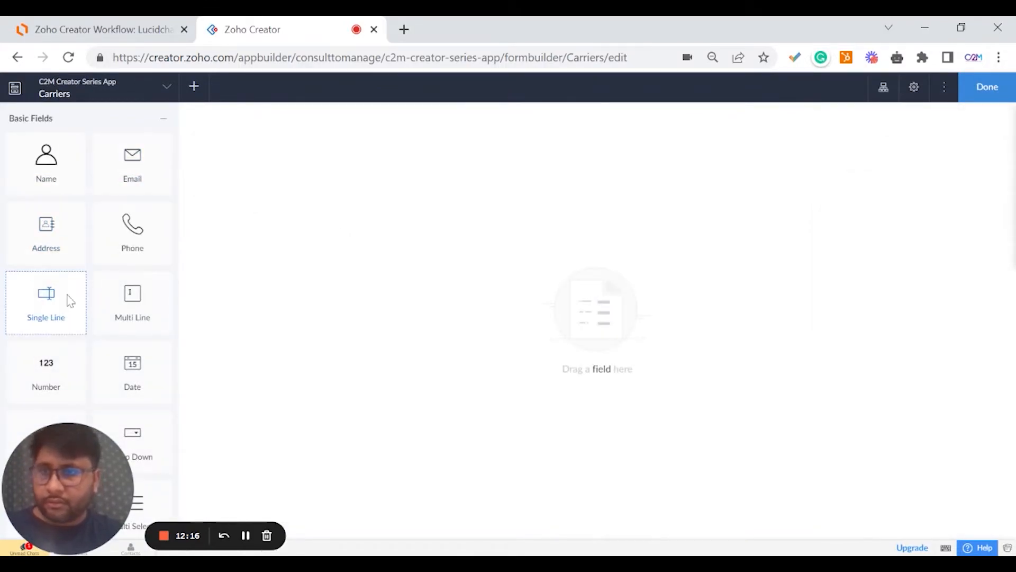
left_click_drag(68, 297, 319, 188)
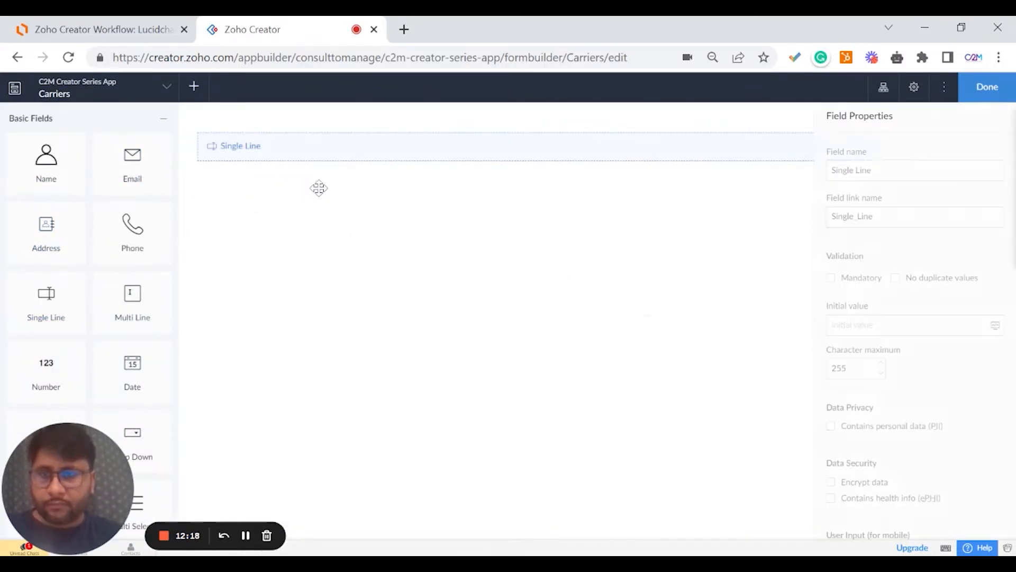
type("Carrier Name")
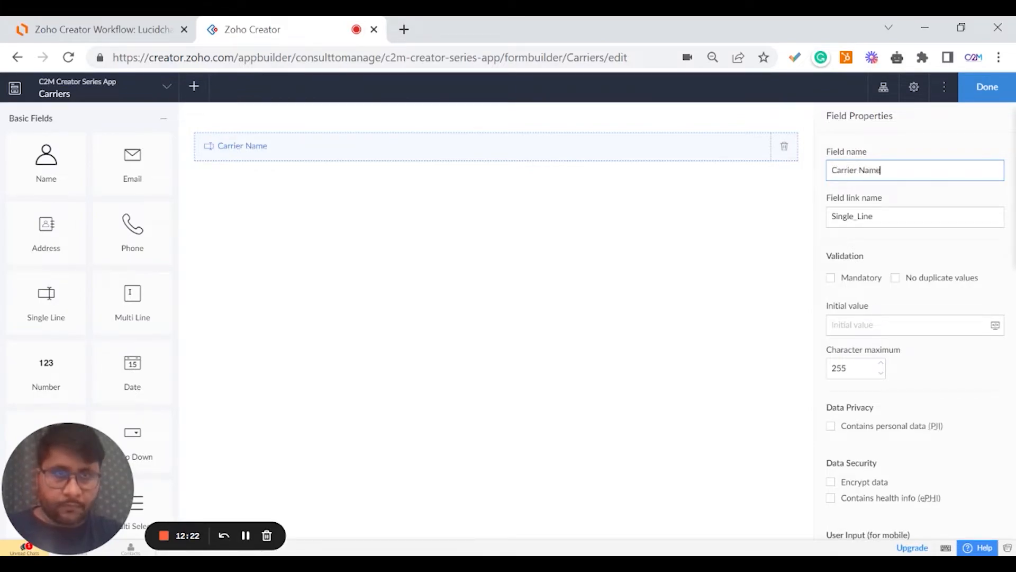
left_click(808, 211)
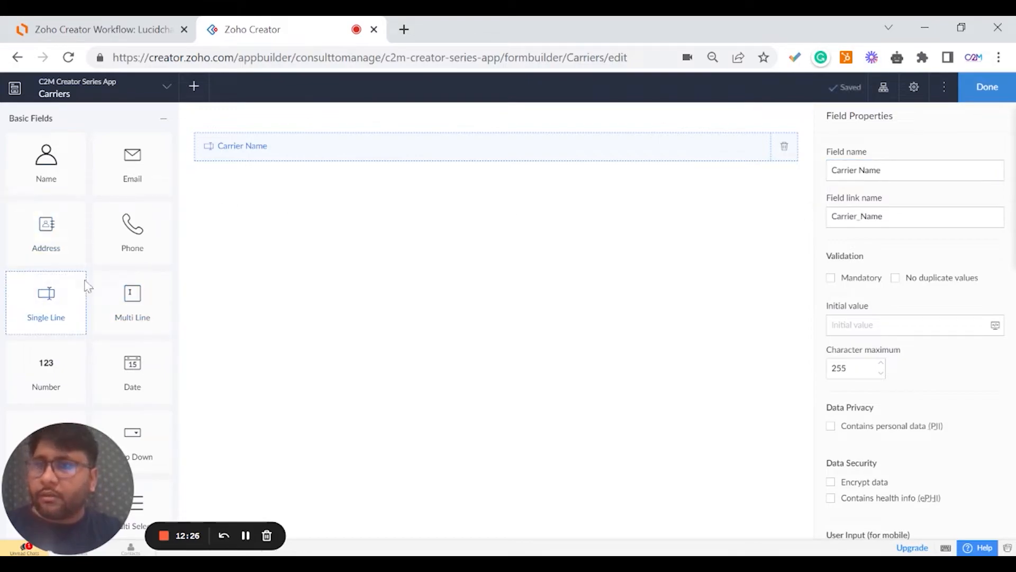
Add a drop-down field below Carrier Name and begin naming it Carrier Type.
scroll(95, 318, "down", 3)
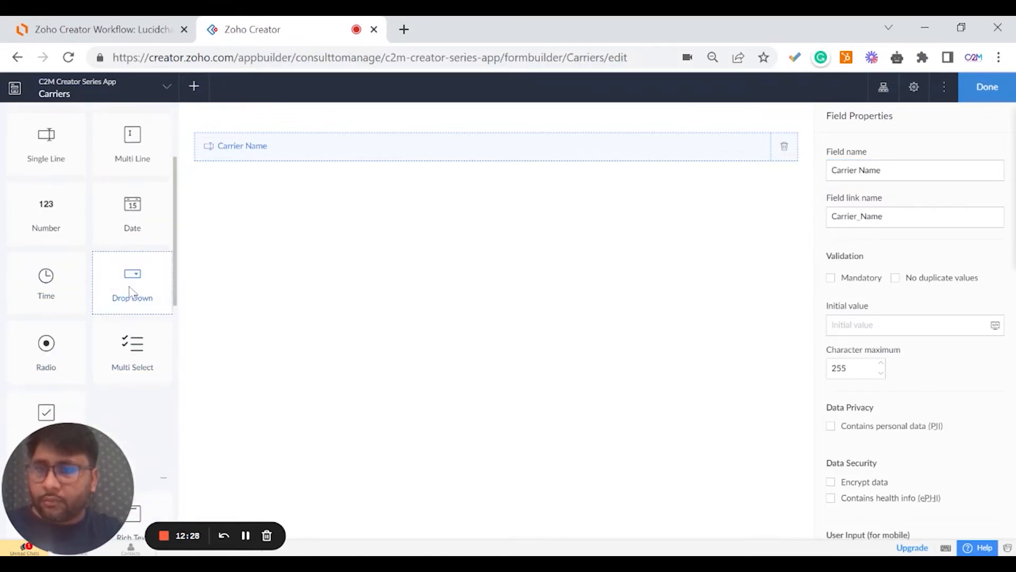
left_click_drag(132, 292, 254, 241)
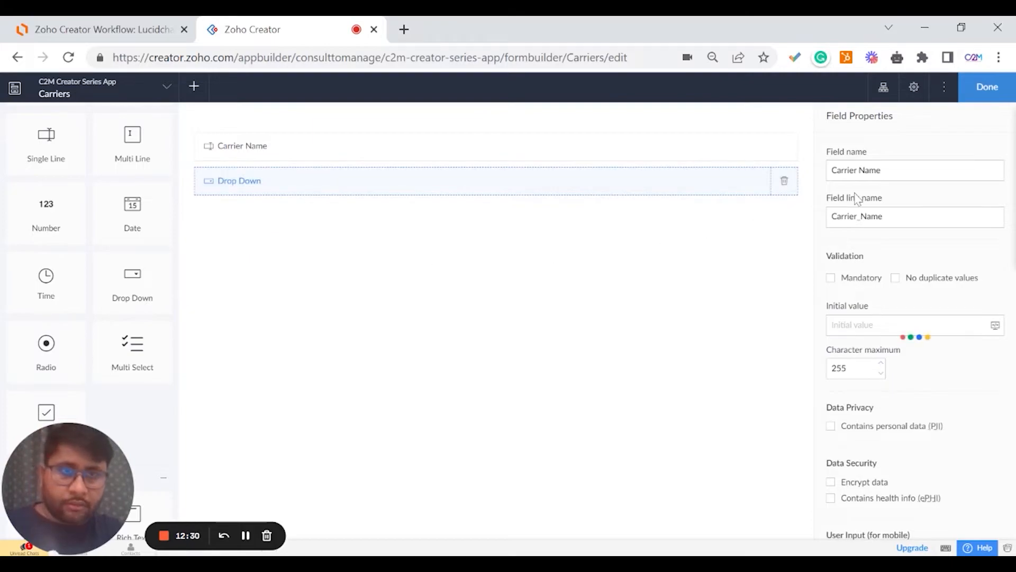
type("Carrier Type")
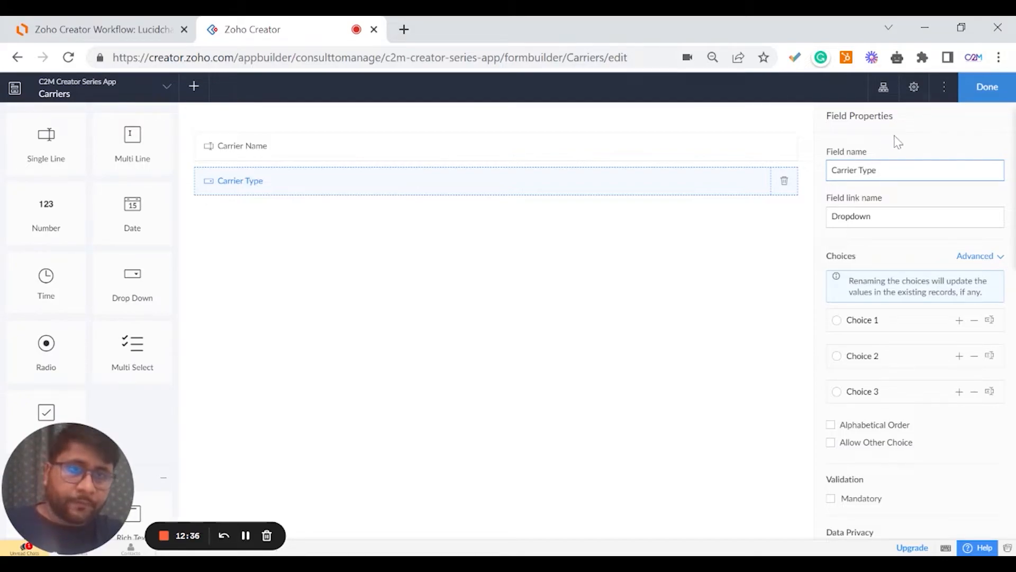
Name the drop-down Carrier Type with choices Land Vehicle, Air Vehicle and Sea Vehicle.
left_click(894, 136)
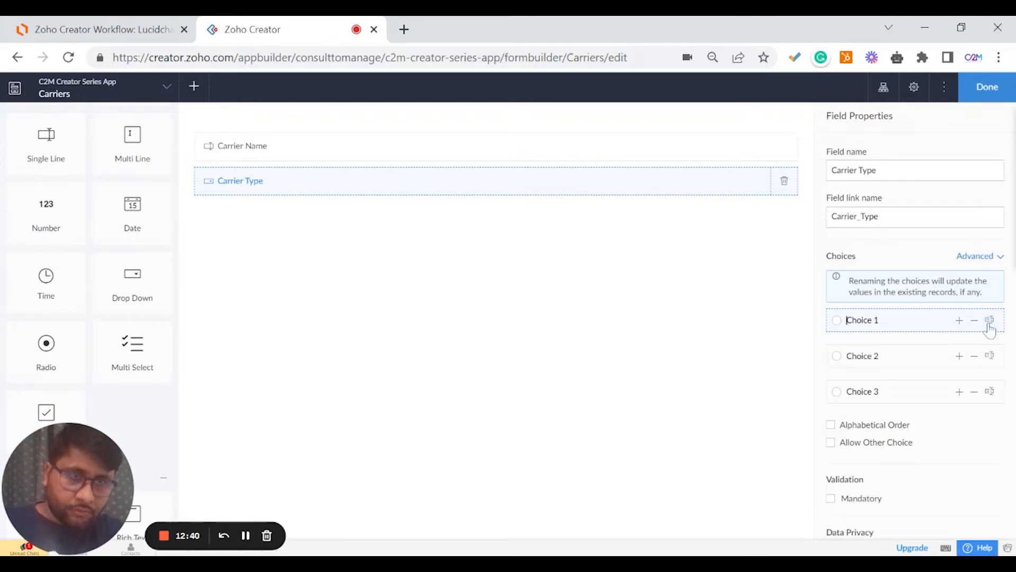
left_click_drag(855, 320, 879, 320)
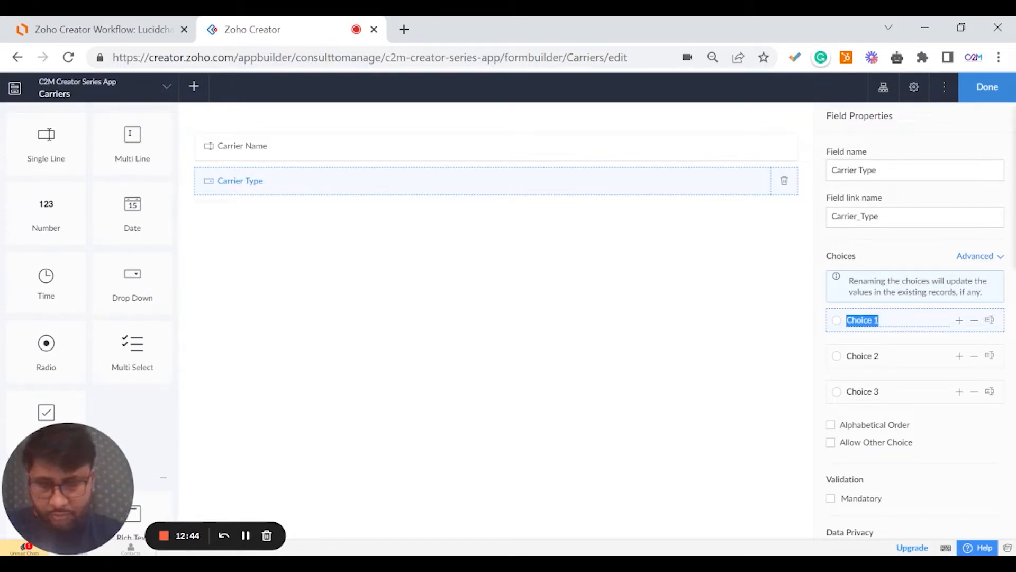
type("Road Ve")
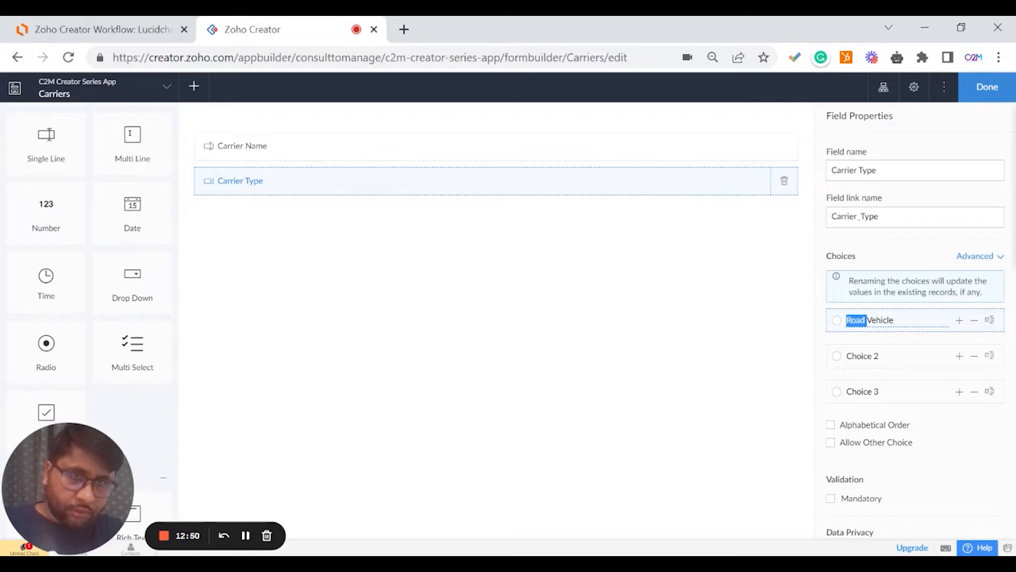
key("BackSpace")
type("Land")
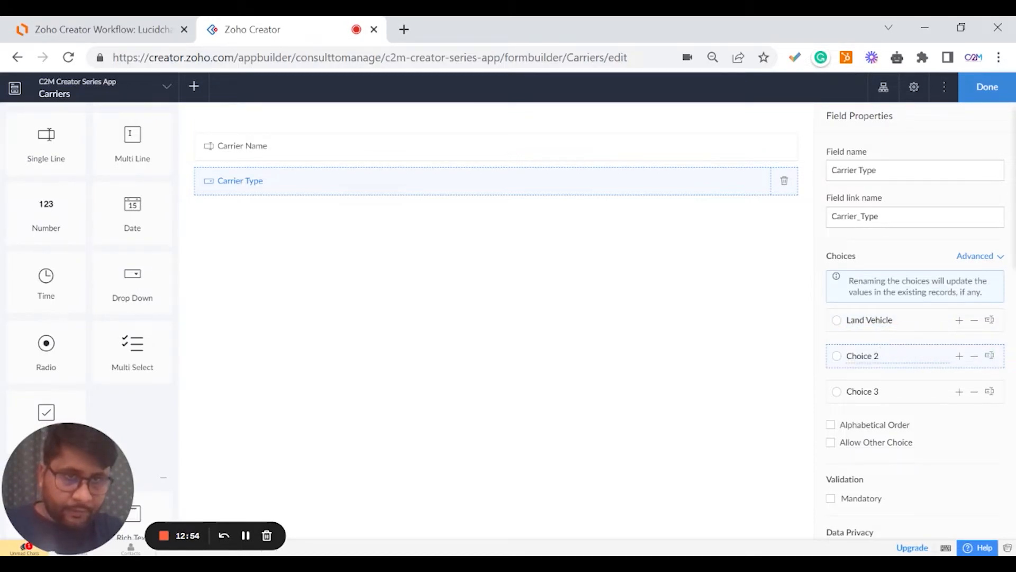
left_click_drag(880, 356, 846, 355)
type("Air")
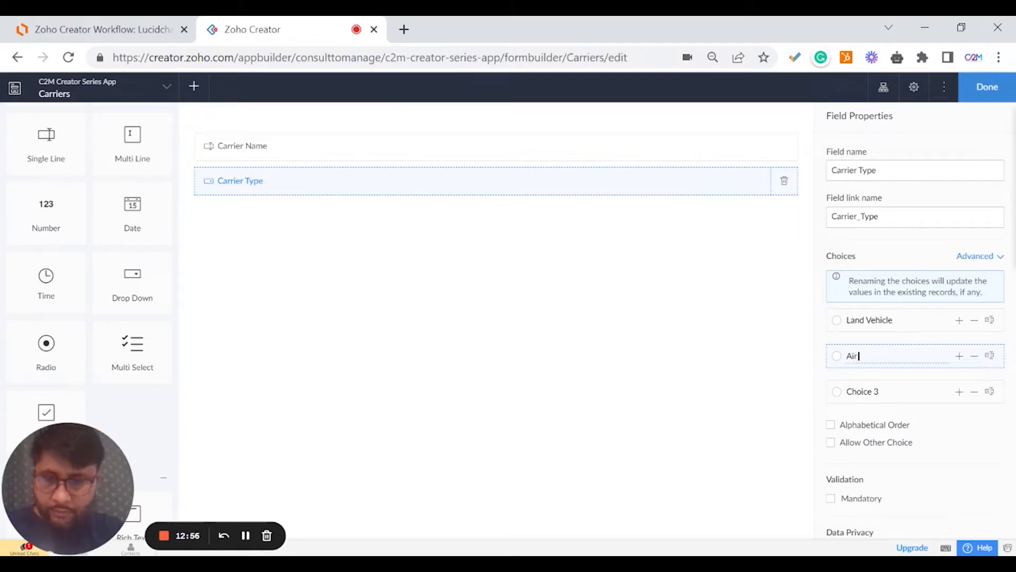
type(" Vehicle")
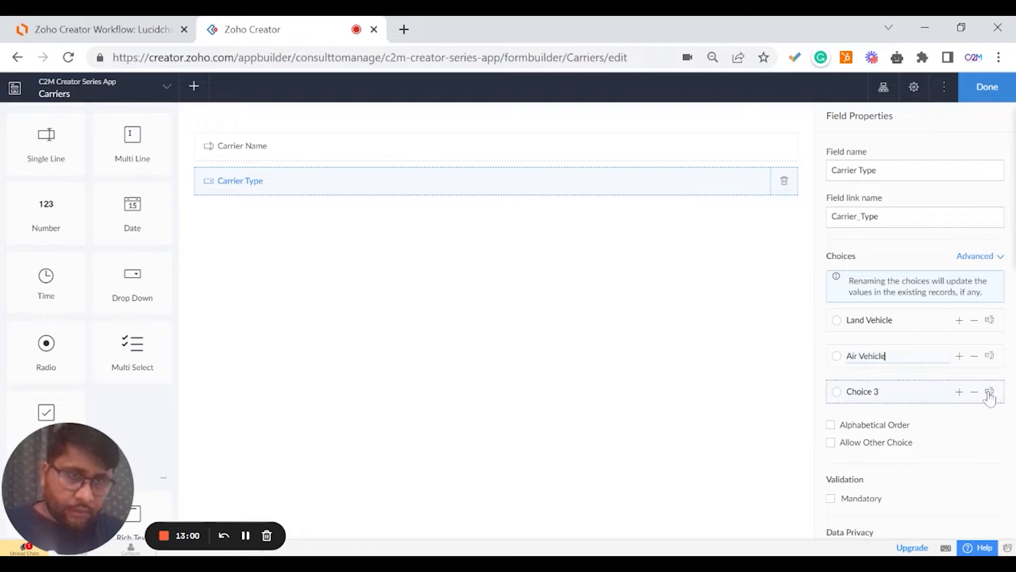
left_click(846, 392)
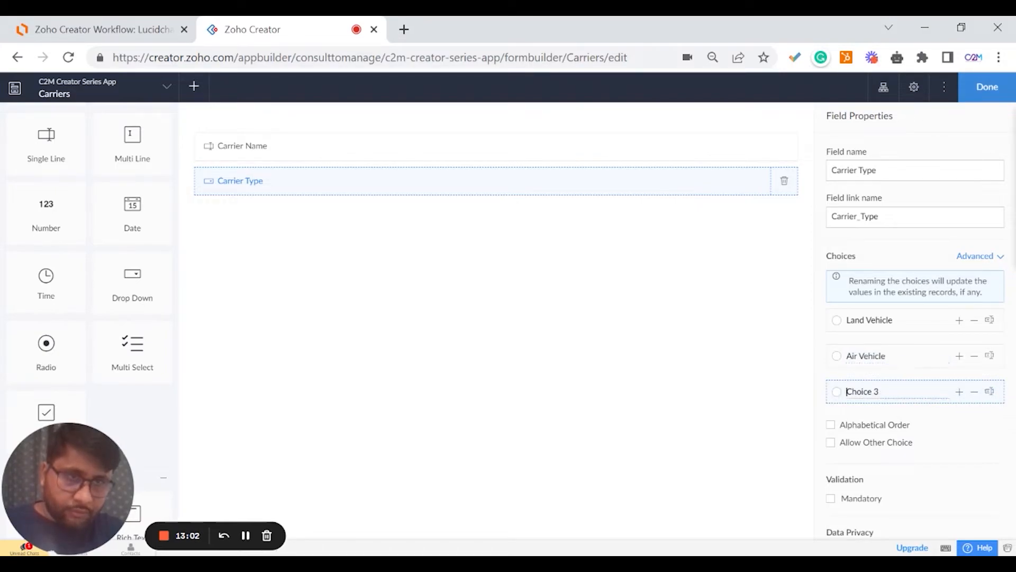
left_click_drag(877, 391, 847, 392)
type("Sea Ve")
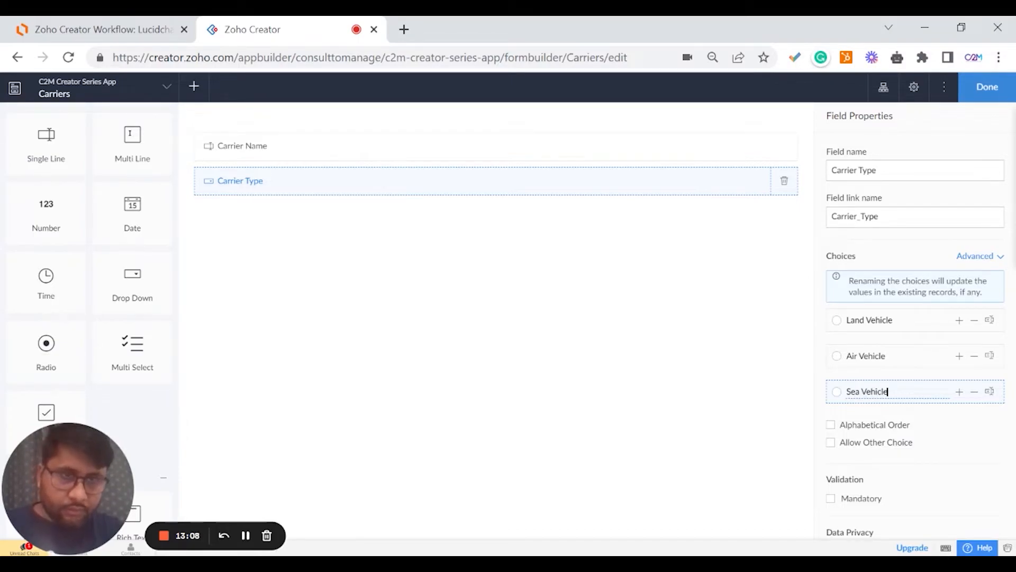
left_click(845, 246)
left_click(870, 247)
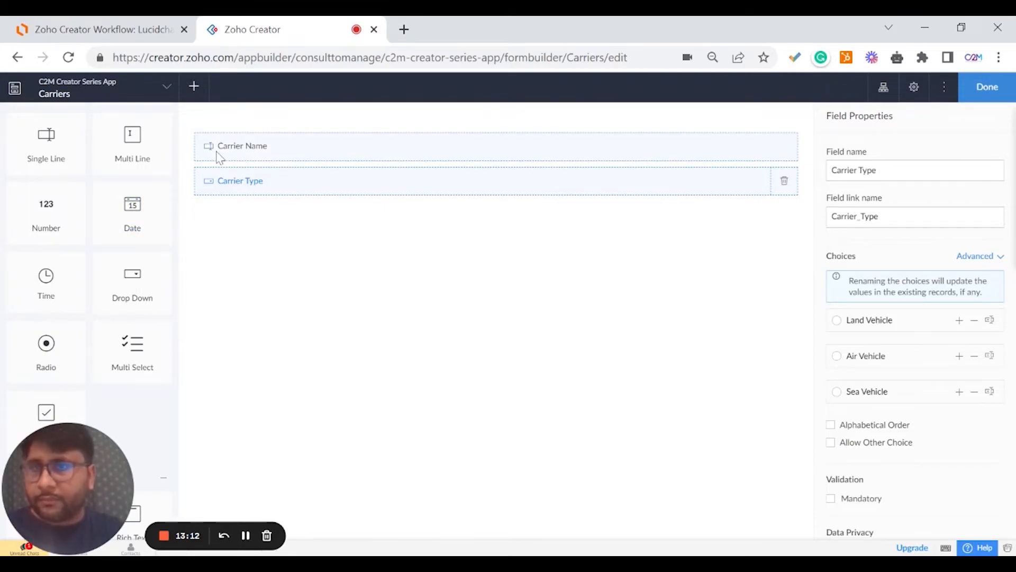
Add a Carrier ID auto-number field above Carrier Name, starting at 1002.
scroll(129, 341, "down", 3)
scroll(97, 318, "up", 1)
scroll(95, 315, "up", 4)
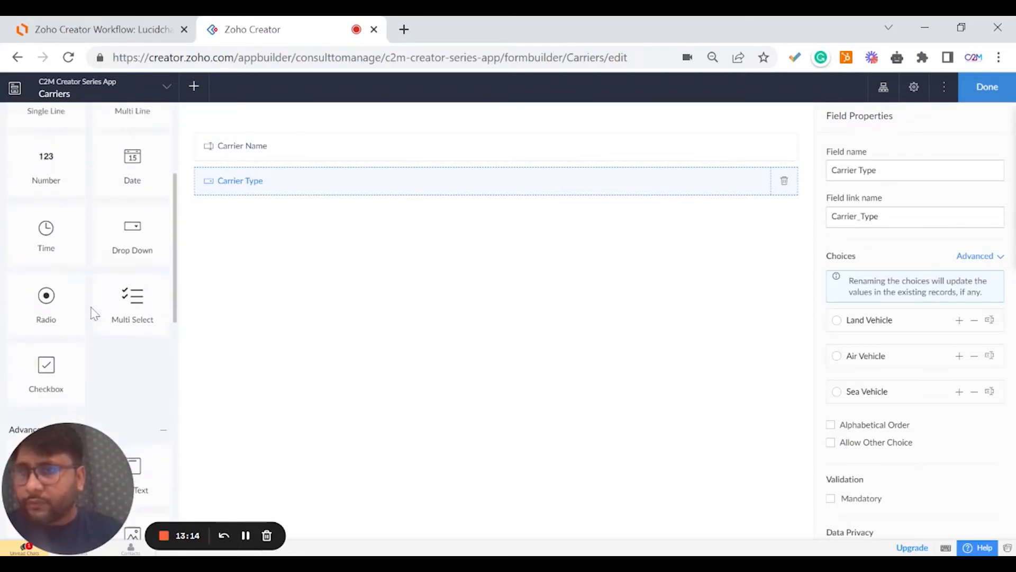
scroll(95, 313, "down", 10)
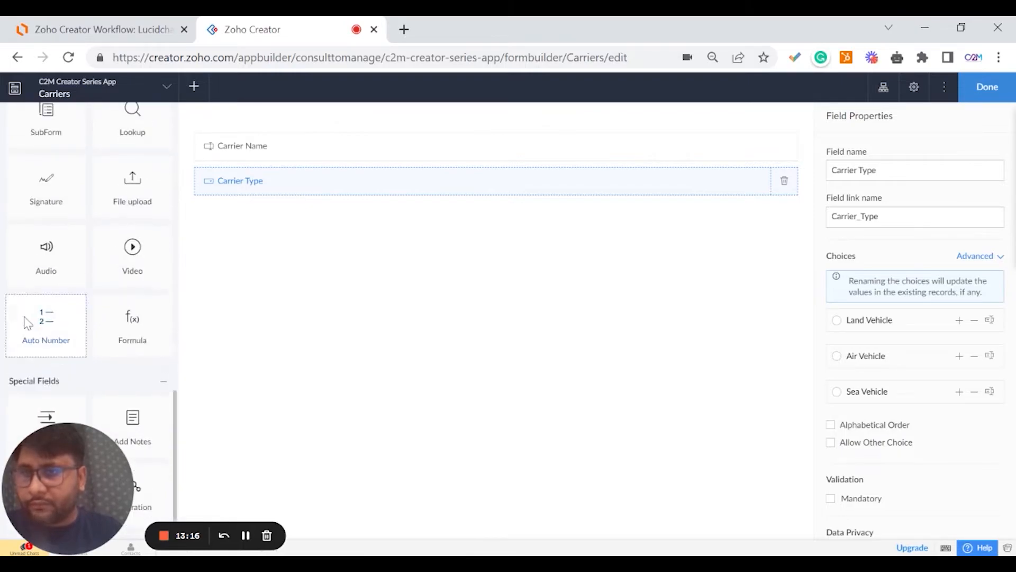
left_click_drag(28, 319, 379, 148)
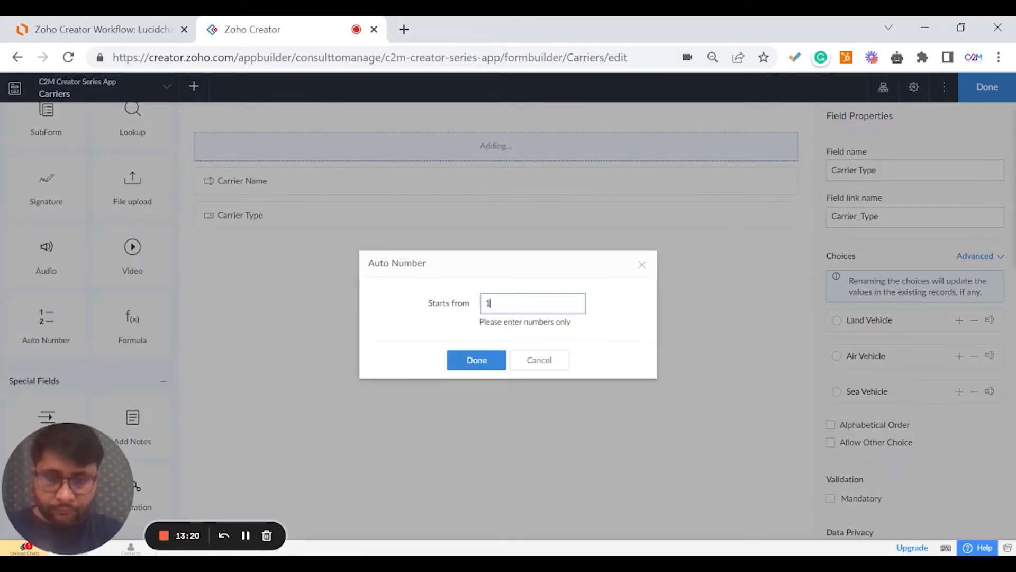
left_click(471, 359)
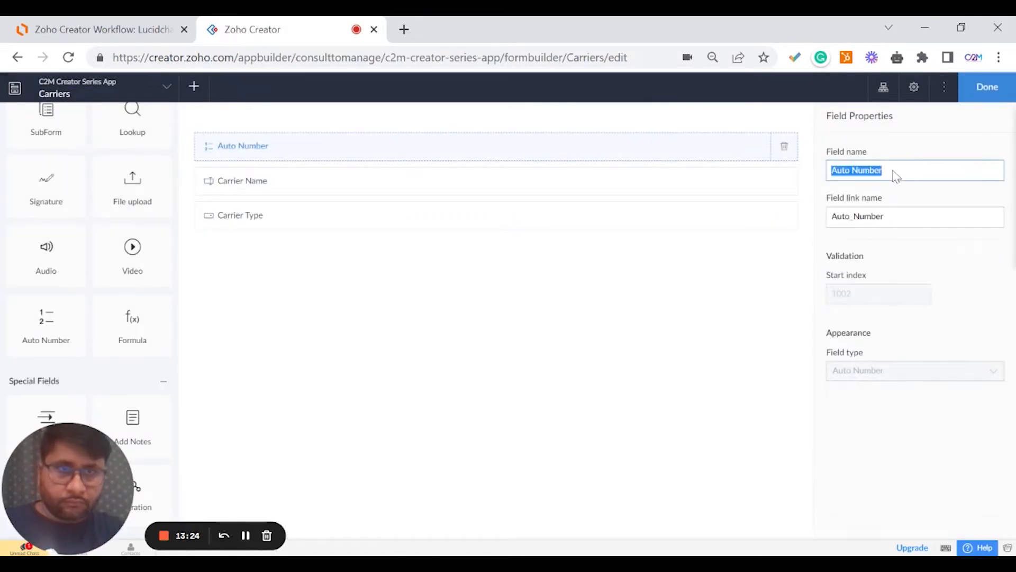
type("Carrier ID")
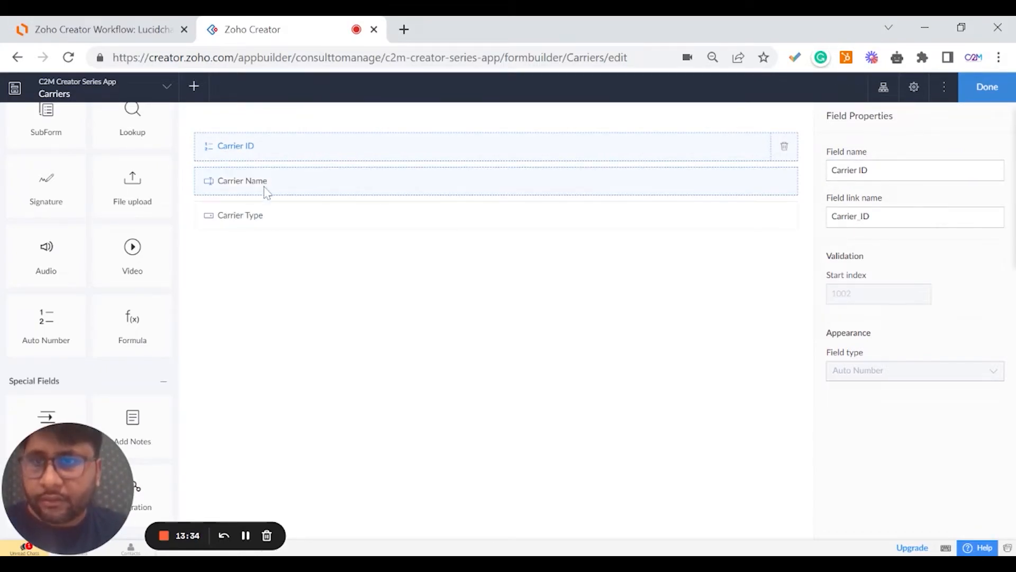
Add a Carrier Logo image field after Carrier ID and save the Carriers form.
scroll(150, 258, "up", 10)
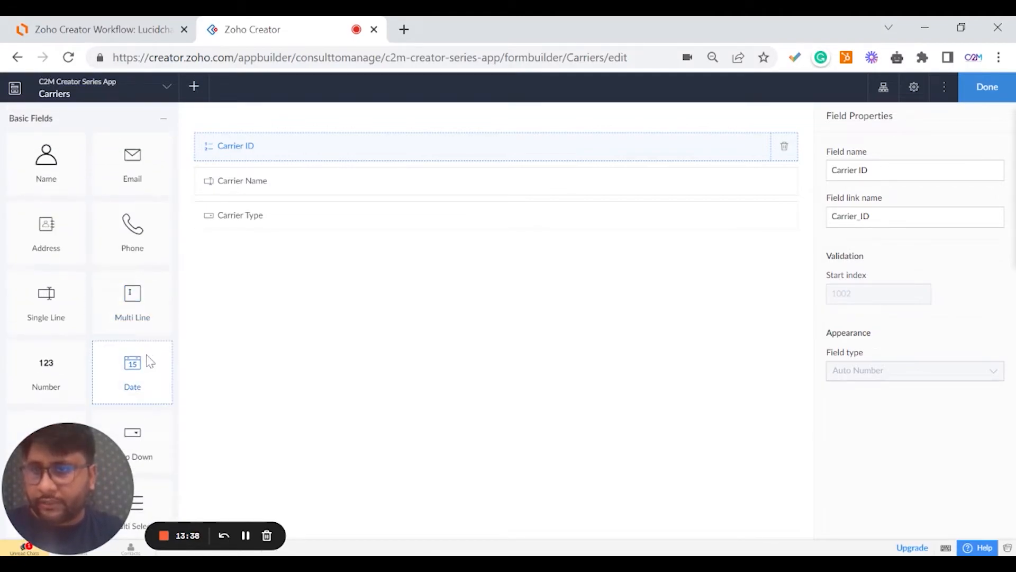
scroll(145, 339, "down", 8)
left_click_drag(135, 209, 275, 186)
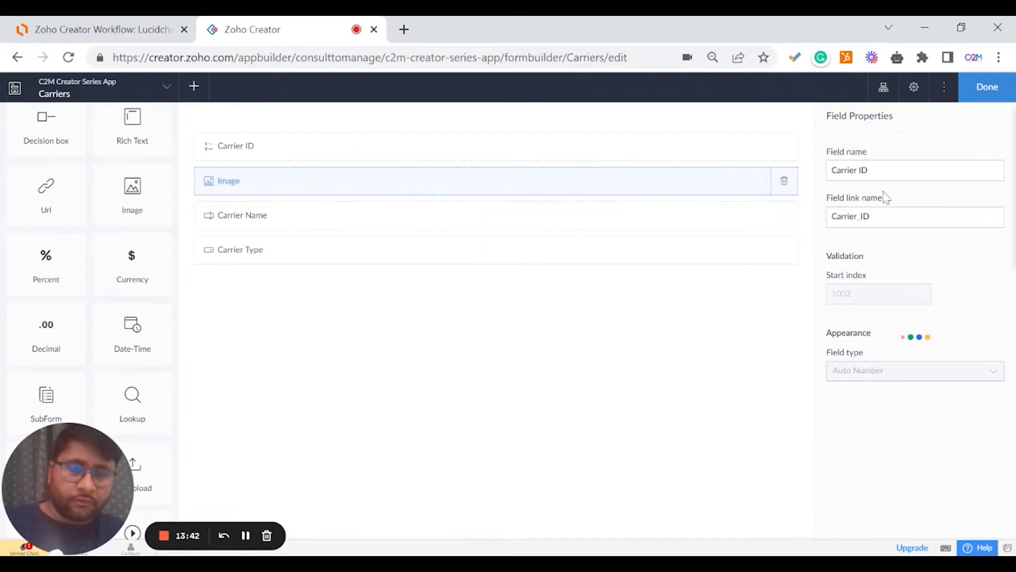
type("Ca")
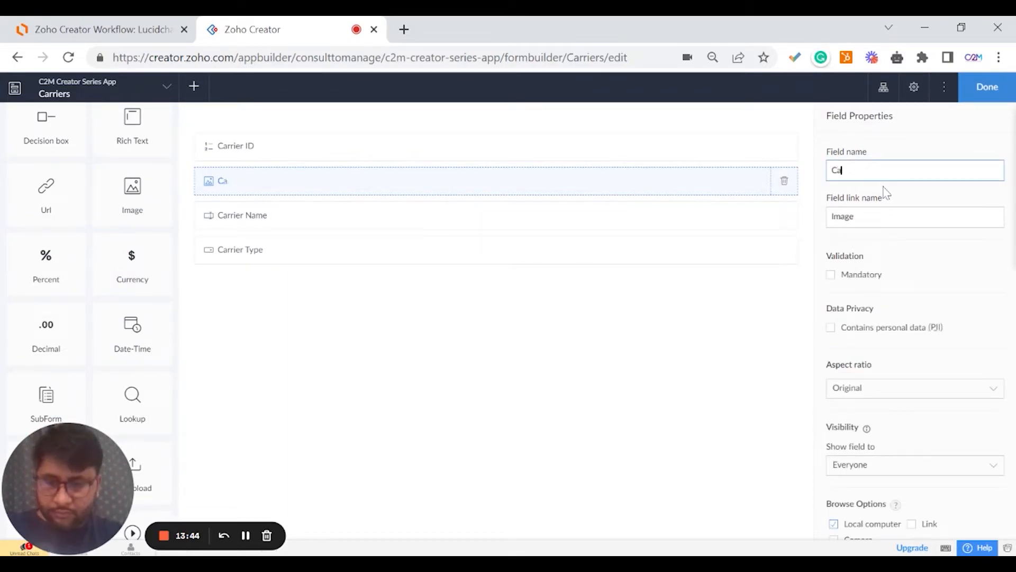
type("rrier Logo")
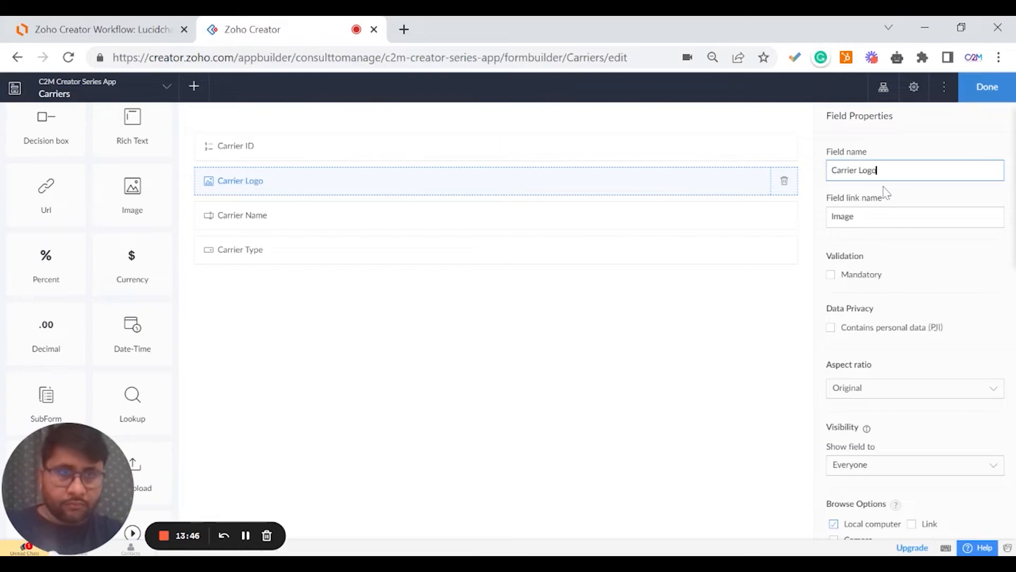
left_click(905, 152)
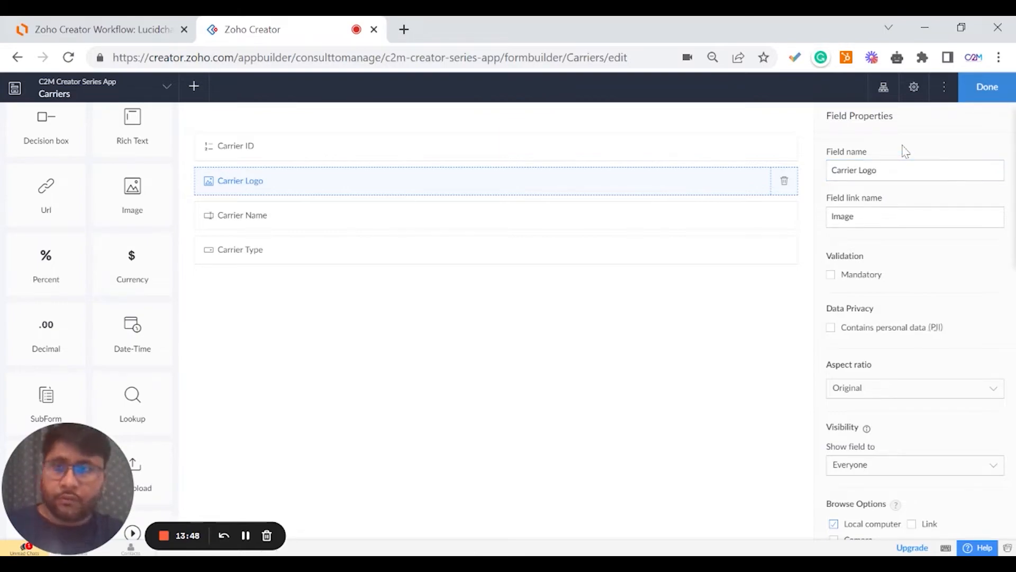
left_click(973, 98)
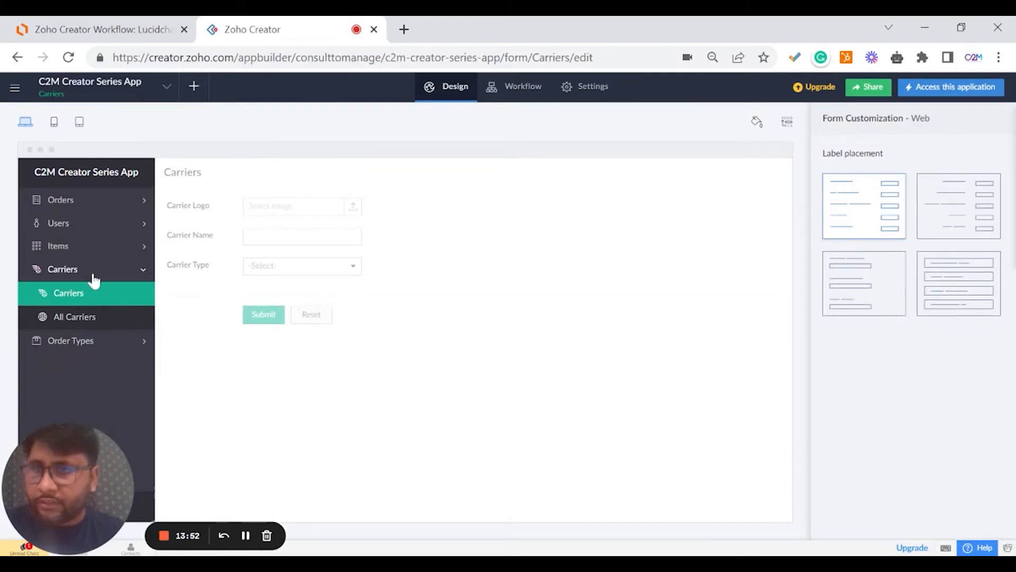
Add a single-line Order Type field to the empty Order Type form and save it.
left_click(94, 278)
left_click(79, 297)
left_click(80, 317)
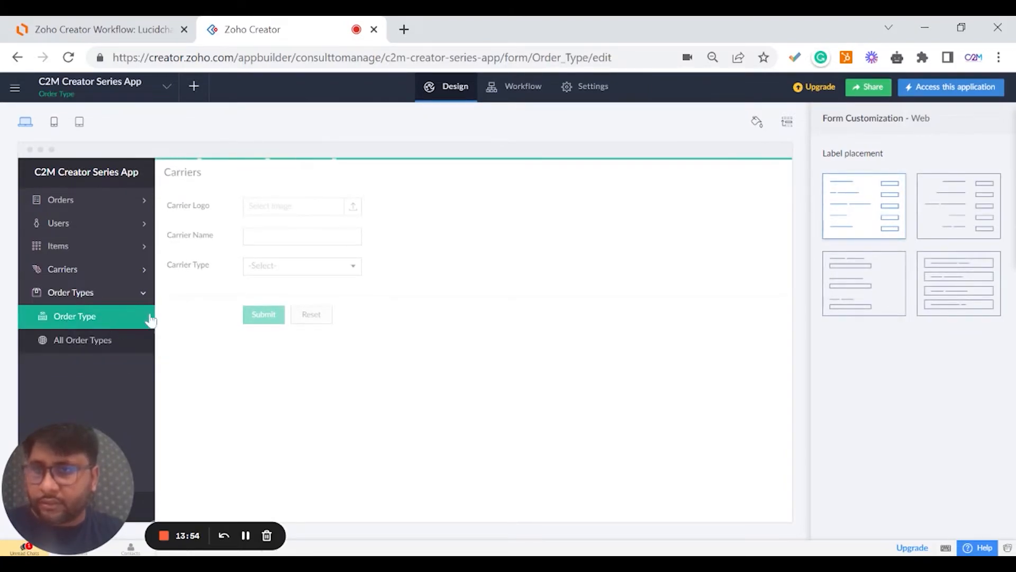
left_click(437, 333)
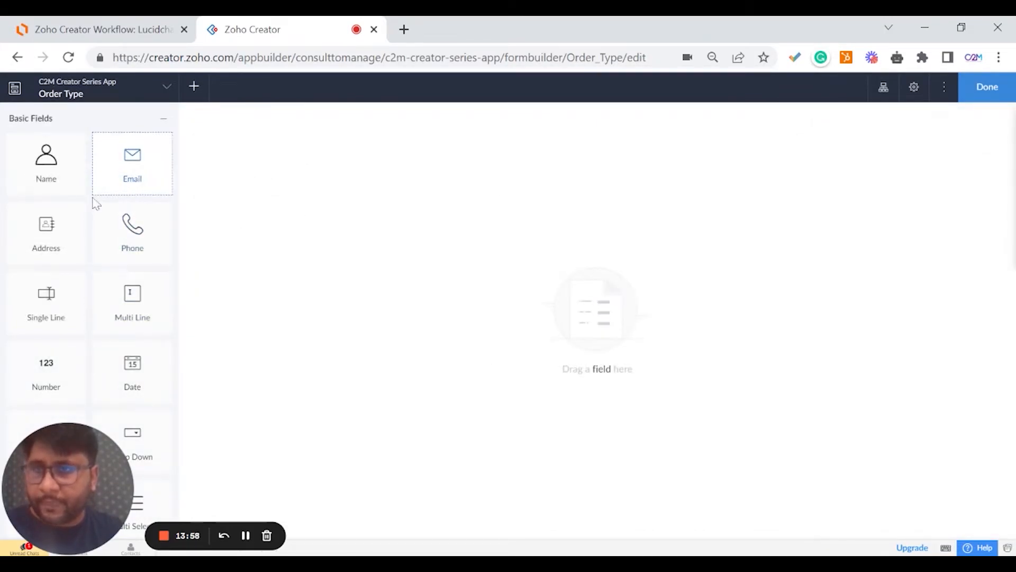
scroll(100, 268, "down", 3)
scroll(66, 265, "up", 3)
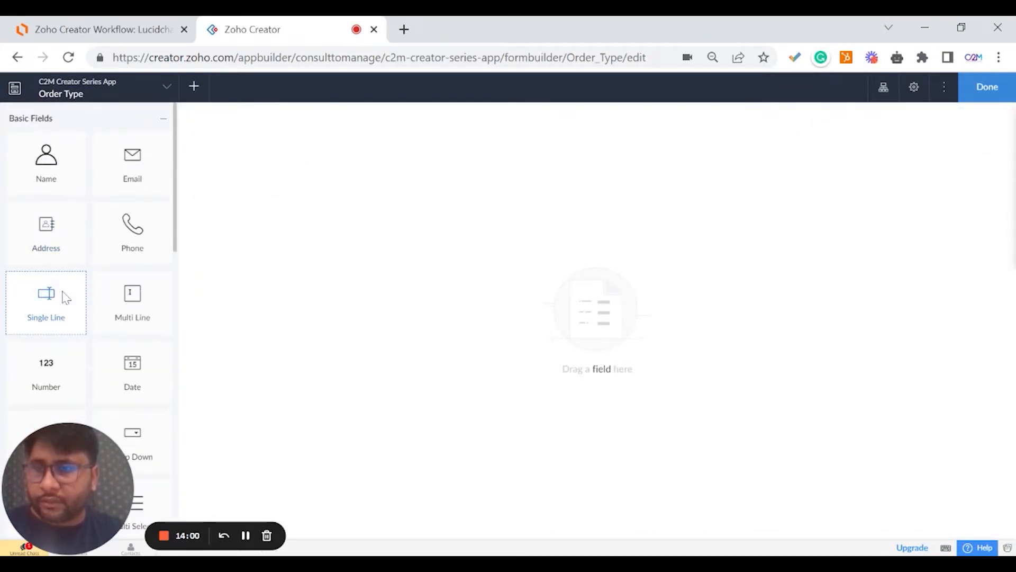
left_click_drag(64, 295, 329, 164)
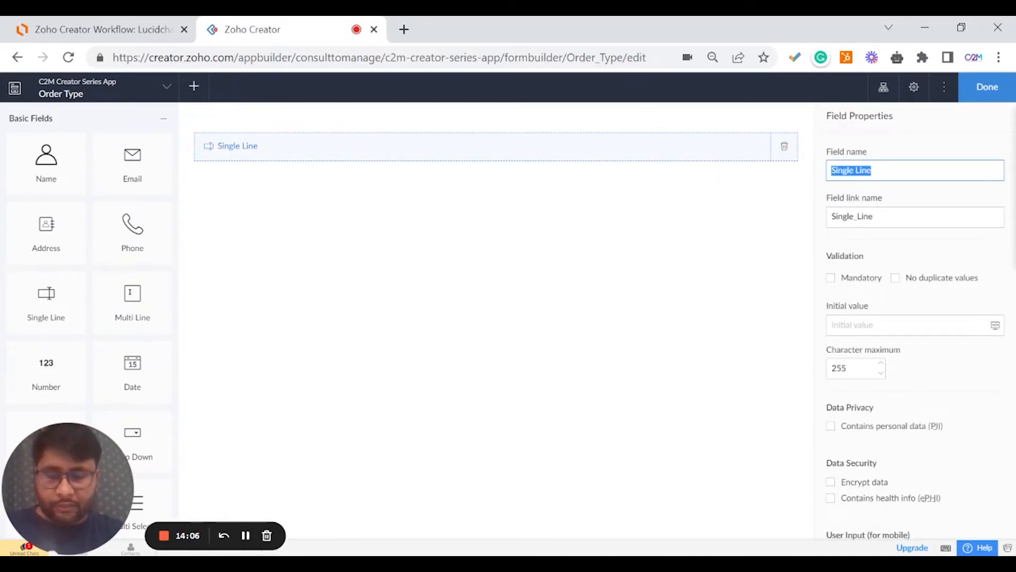
type("O")
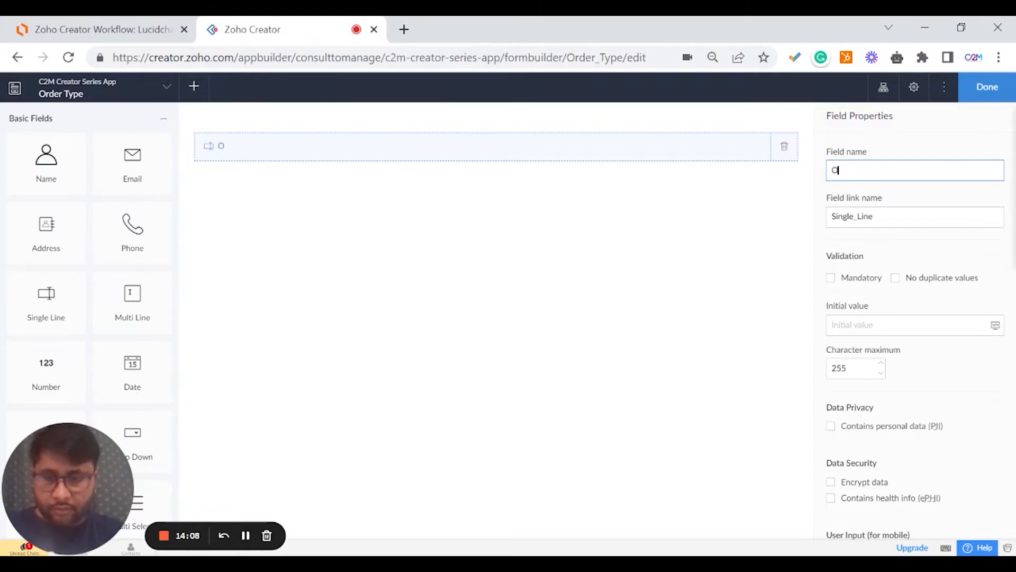
type("rder Type")
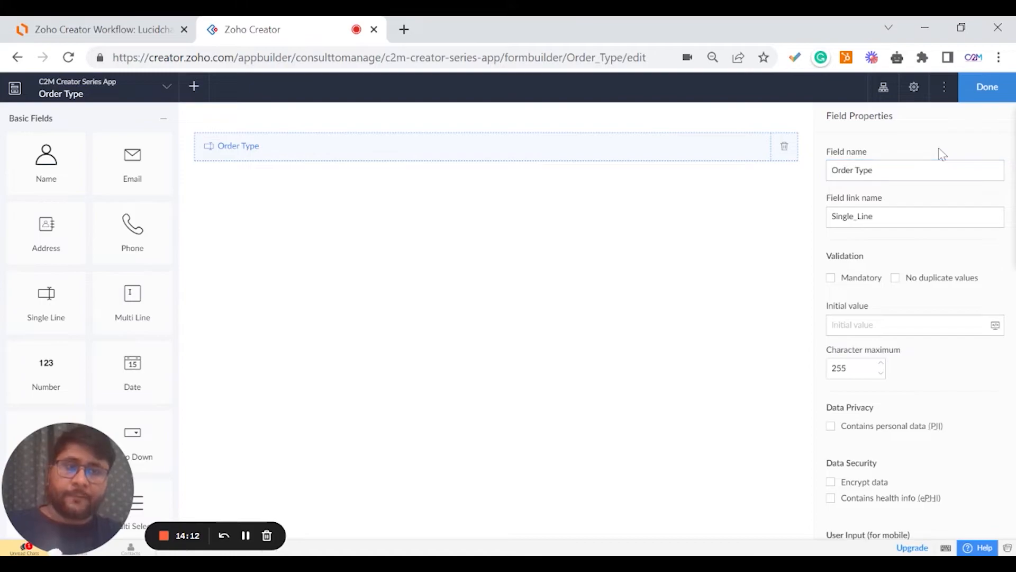
left_click(969, 93)
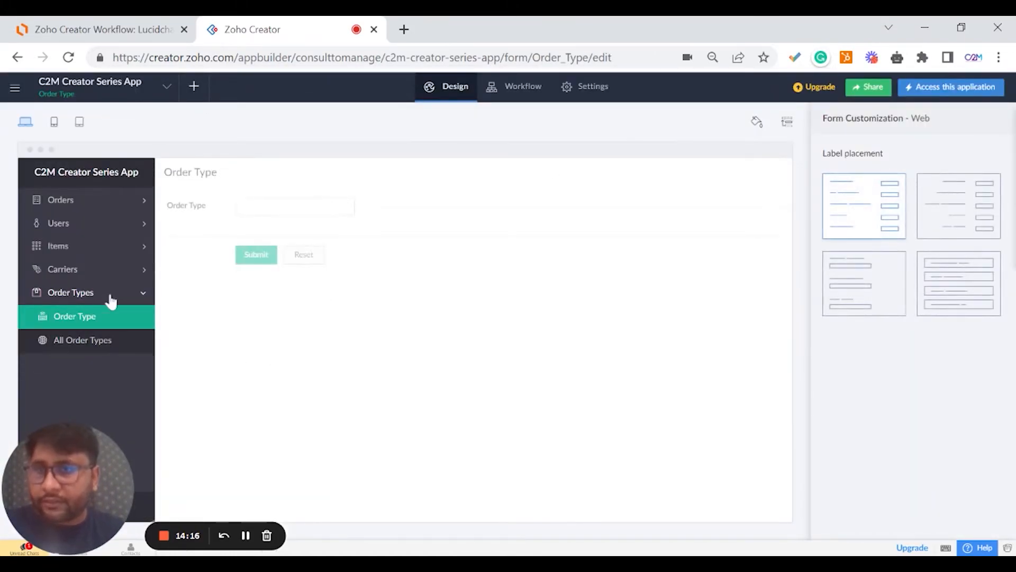
left_click(61, 200)
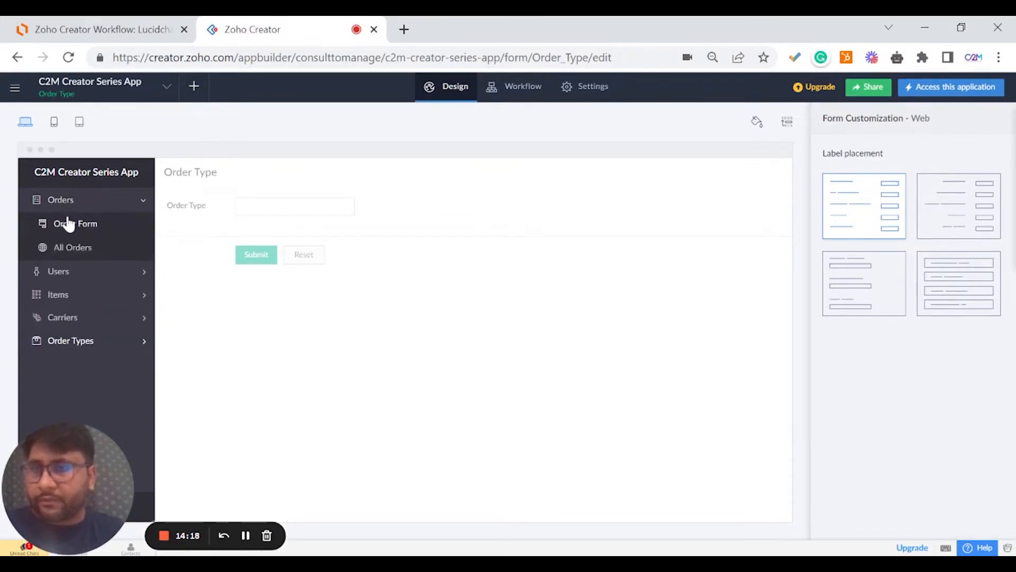
Reopen the Order Form builder and make the Order Type lookup display Order Type.
left_click(76, 224)
left_click(434, 333)
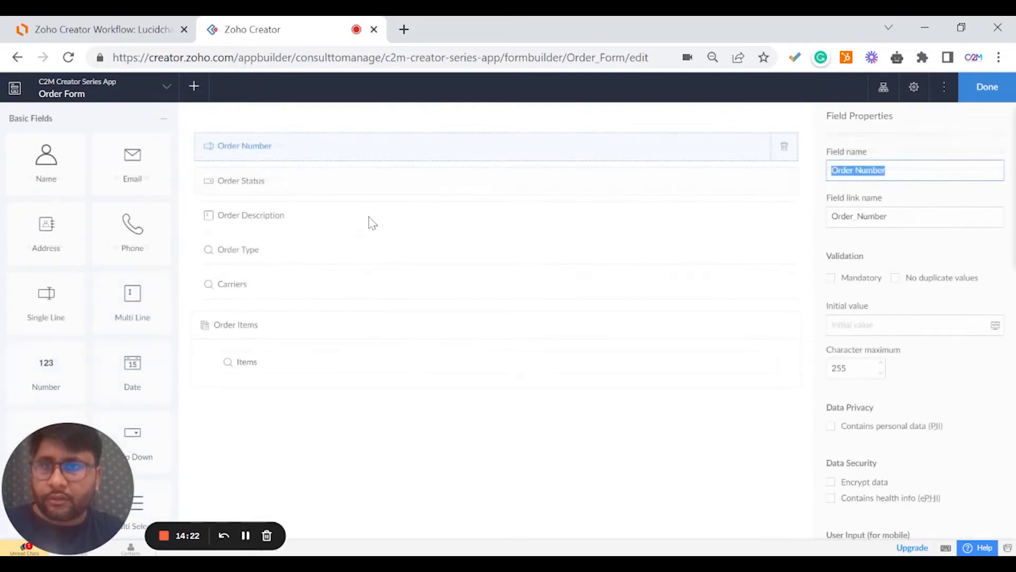
left_click(281, 181)
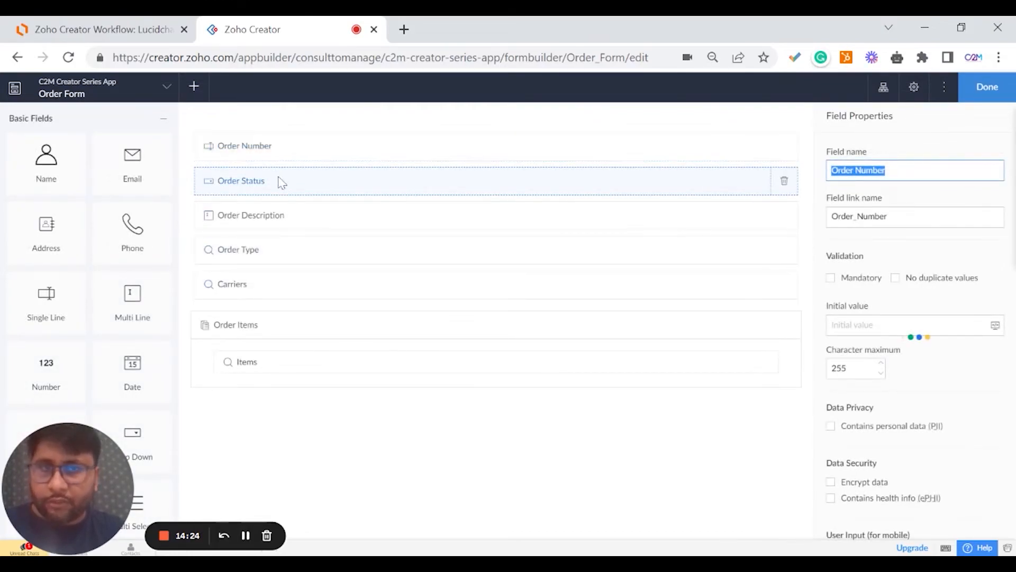
left_click(272, 254)
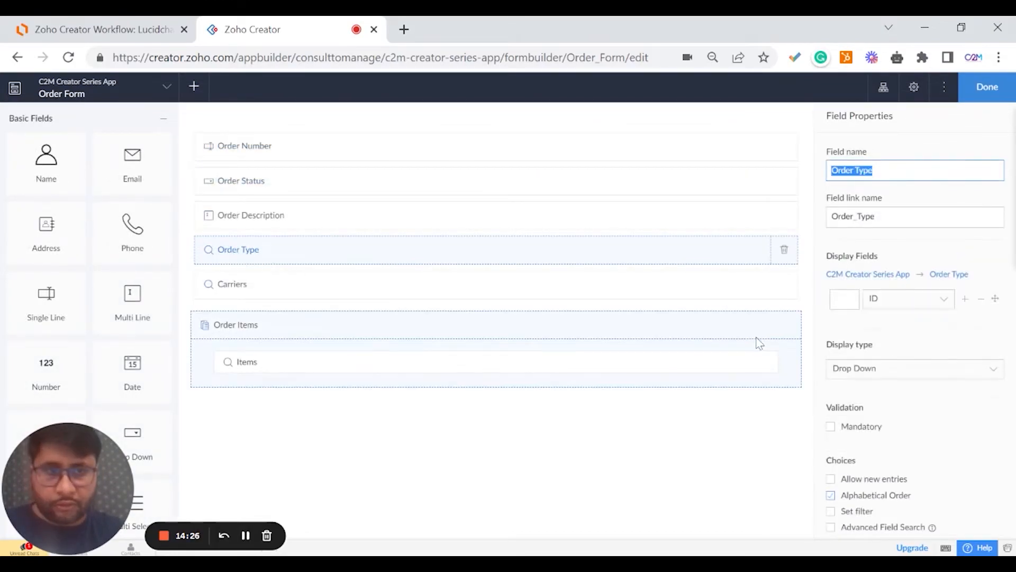
left_click(923, 307)
scroll(919, 378, "up", 3)
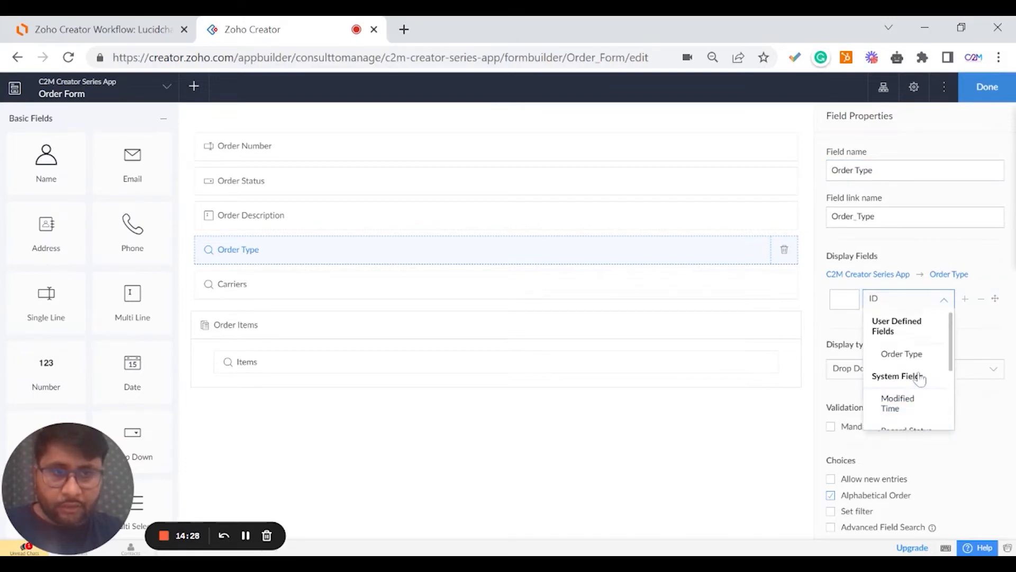
left_click(918, 365)
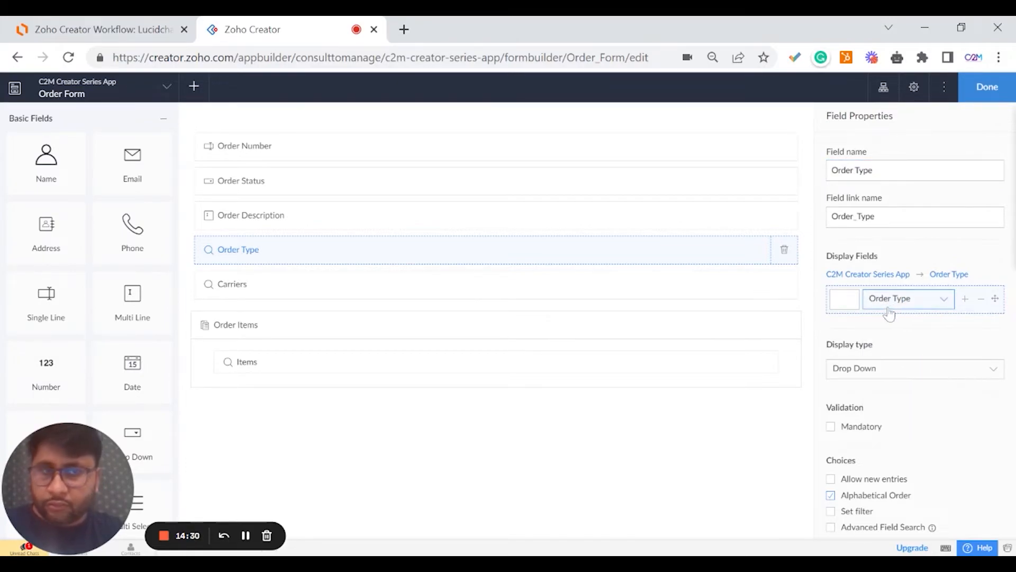
Set the Carriers lookup to display Carrier Name instead of ID.
left_click(388, 285)
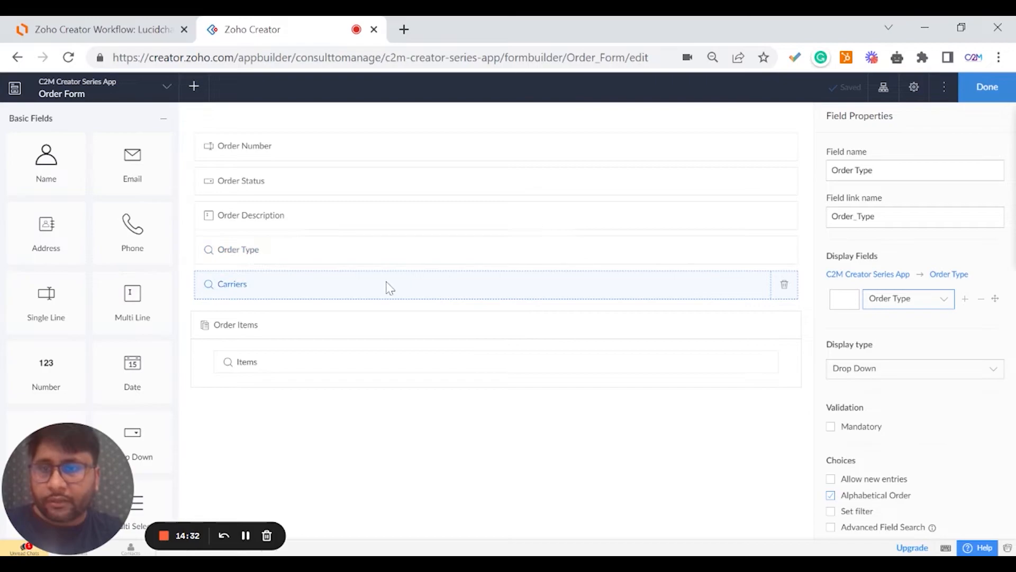
left_click(895, 299)
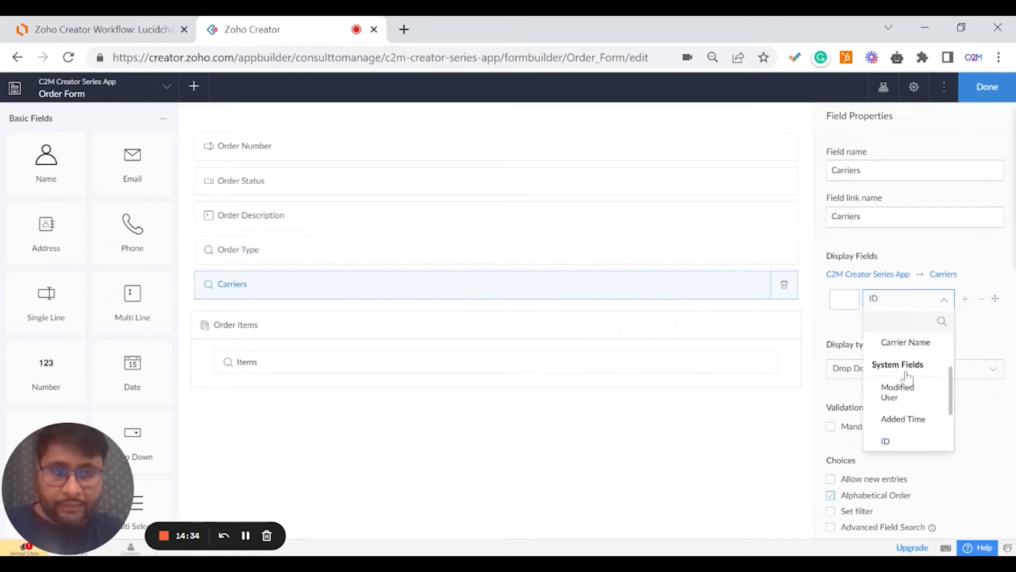
left_click(903, 341)
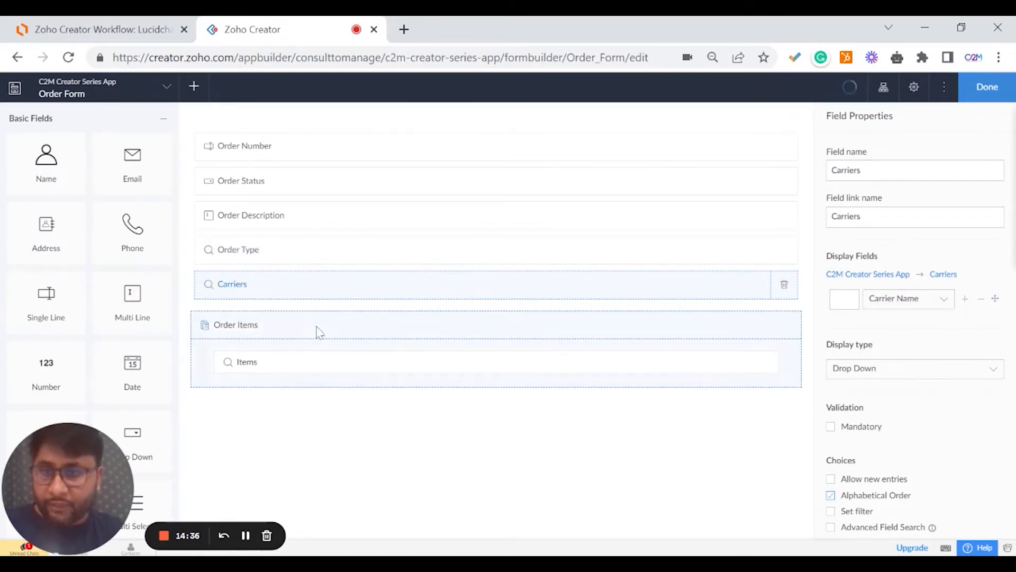
left_click(931, 298)
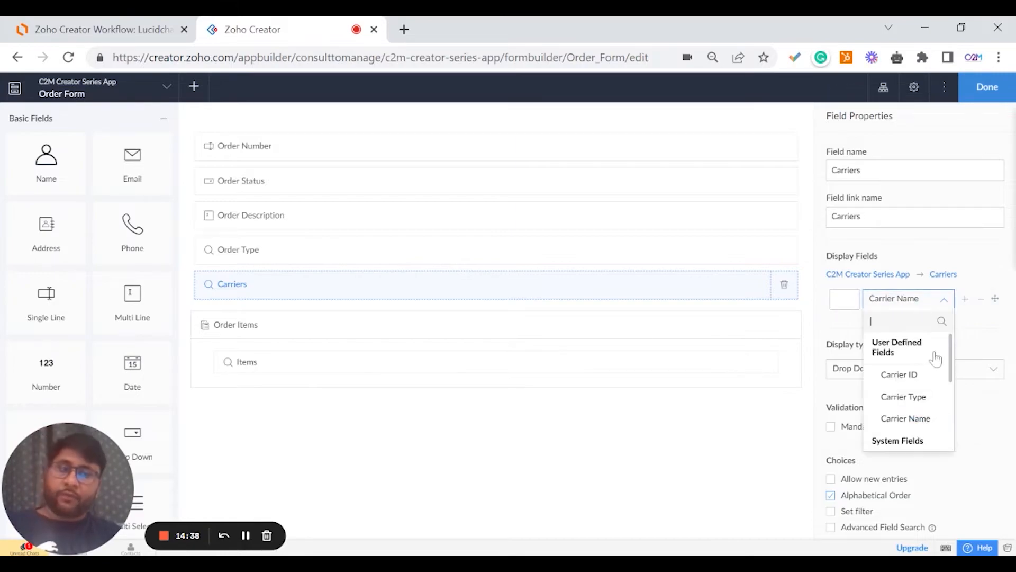
scroll(894, 407, "down", 3)
scroll(895, 408, "up", 4)
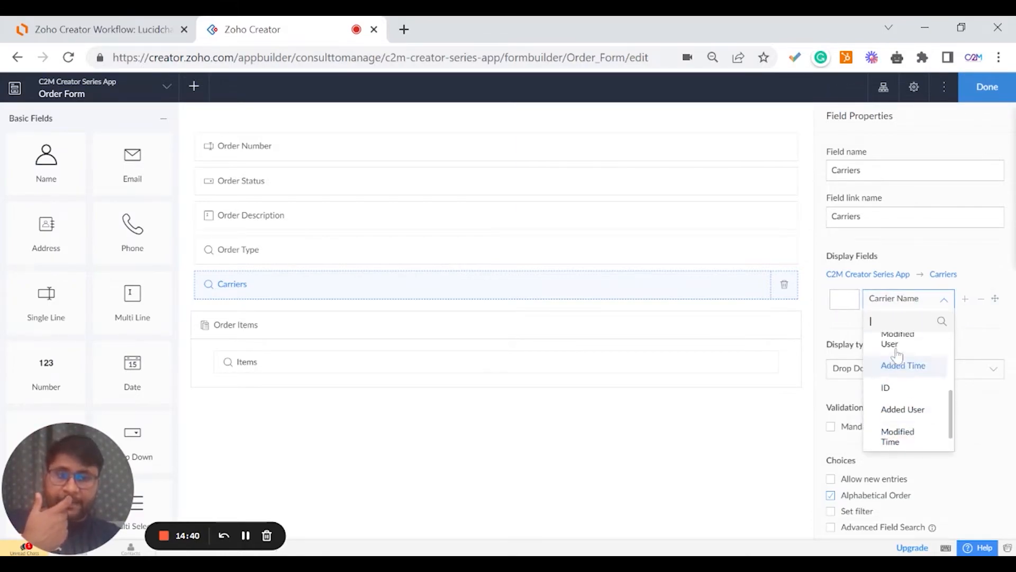
left_click(907, 246)
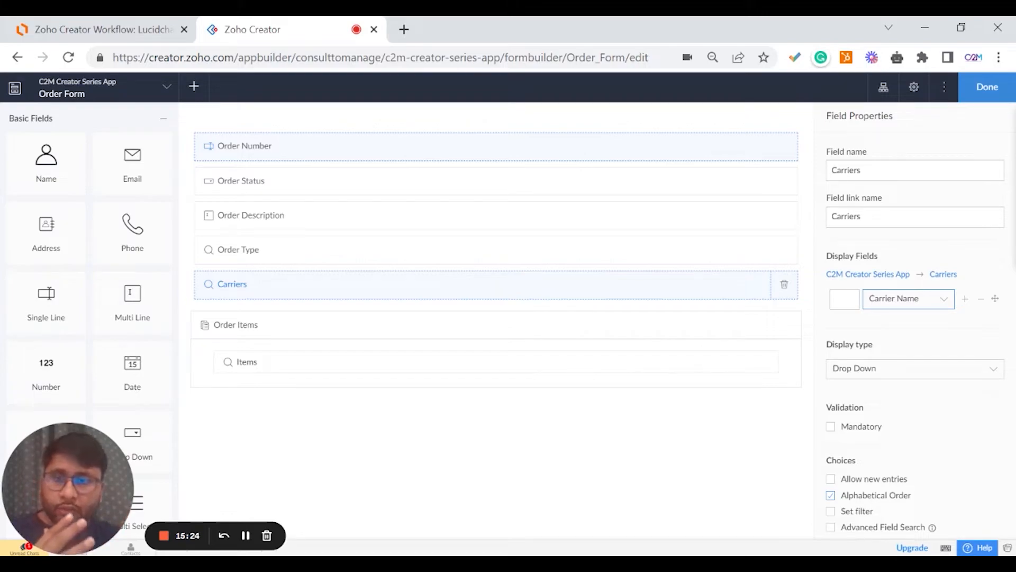
Set the Items lookup in Order Items to display Item Name.
left_click(408, 364)
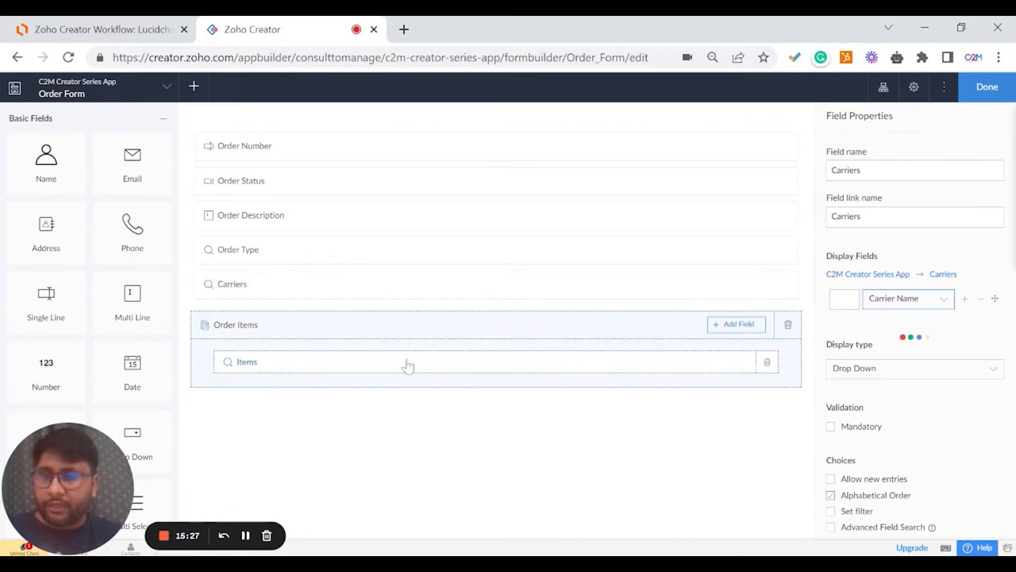
left_click(919, 302)
left_click(901, 372)
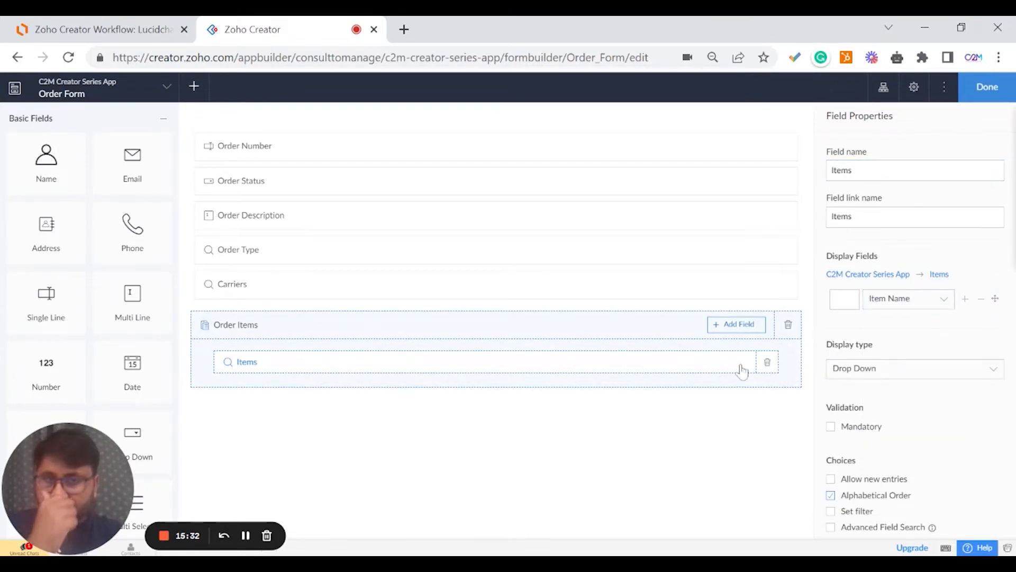
scroll(700, 349, "down", 1)
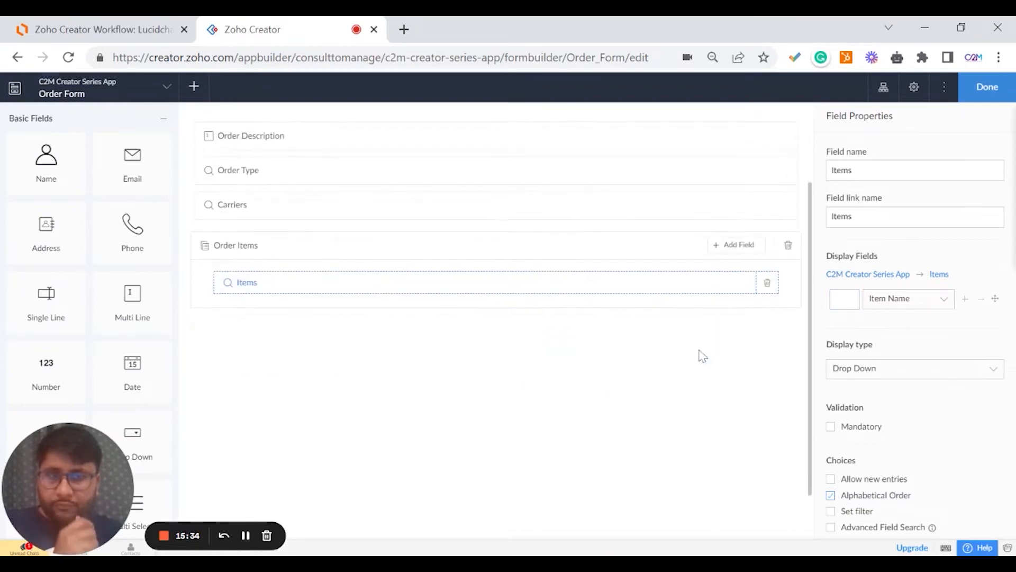
scroll(688, 366, "up", 1)
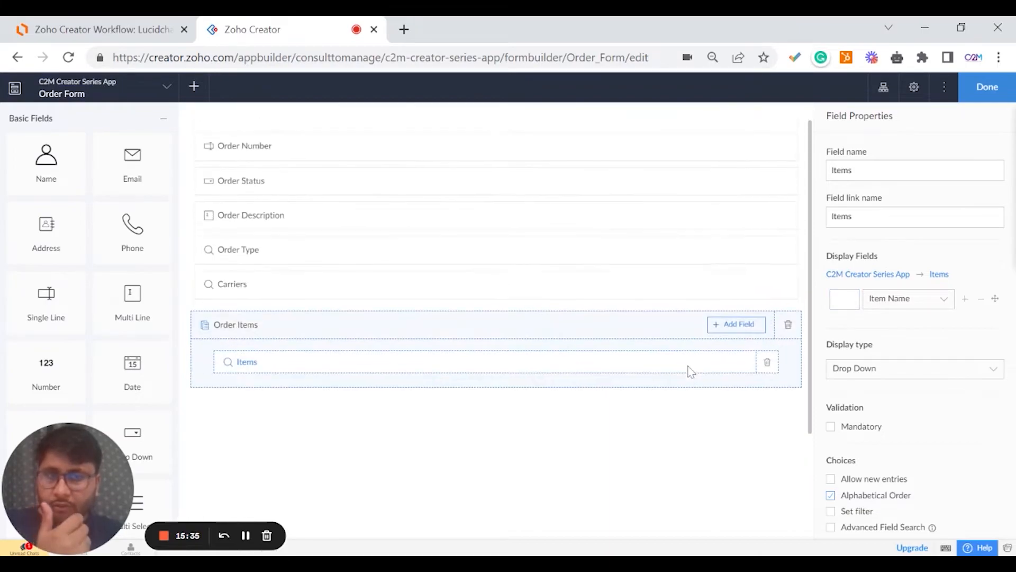
Add a single-line Item ID field to the Order Items subform and finish editing.
left_click(736, 324)
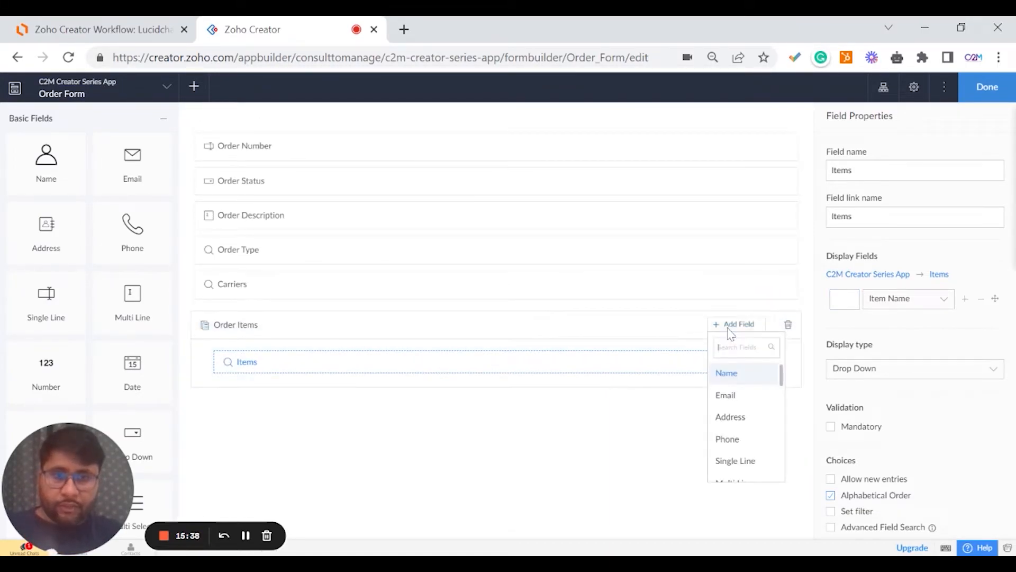
type("single")
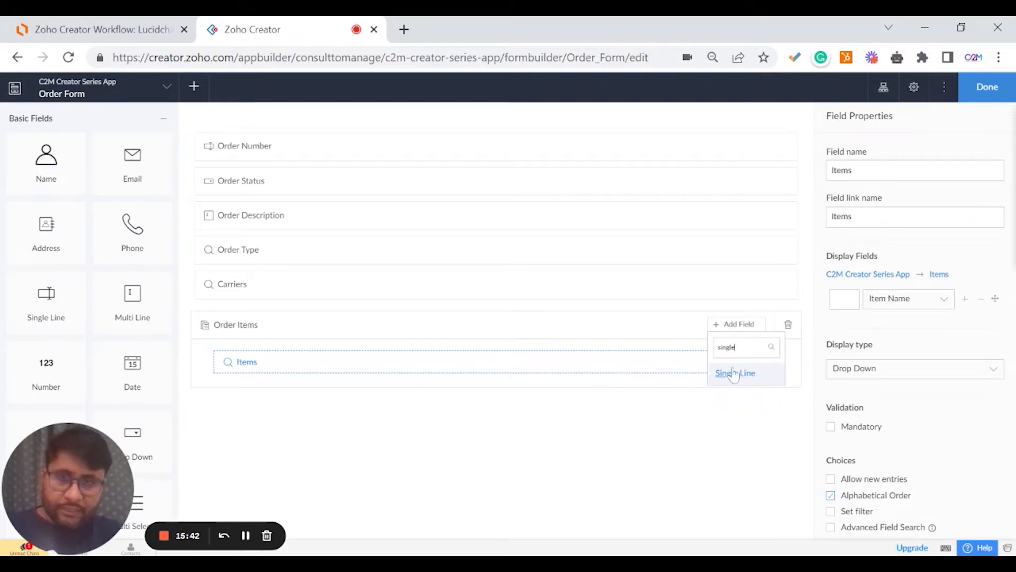
left_click(733, 373)
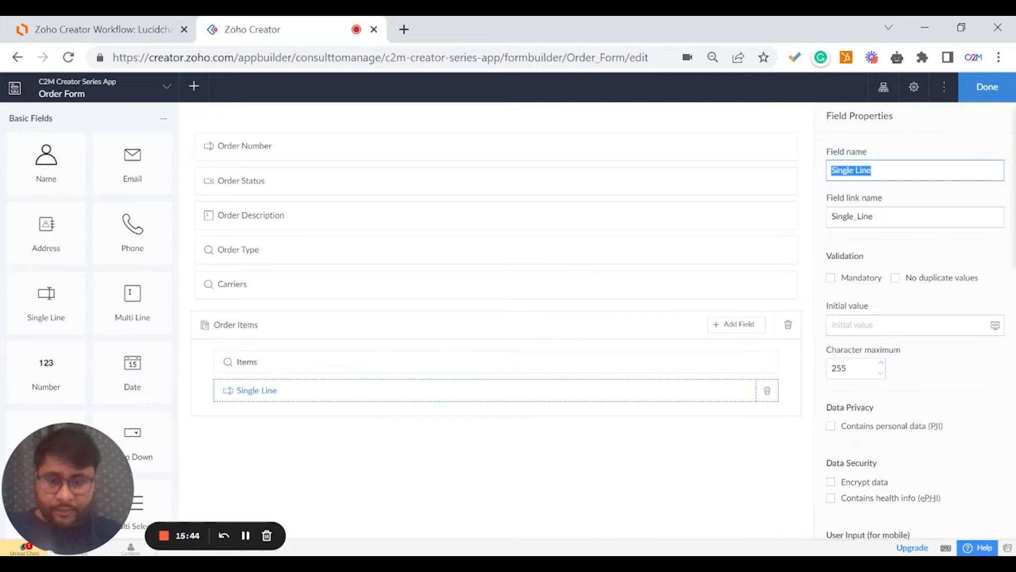
type("Item ID")
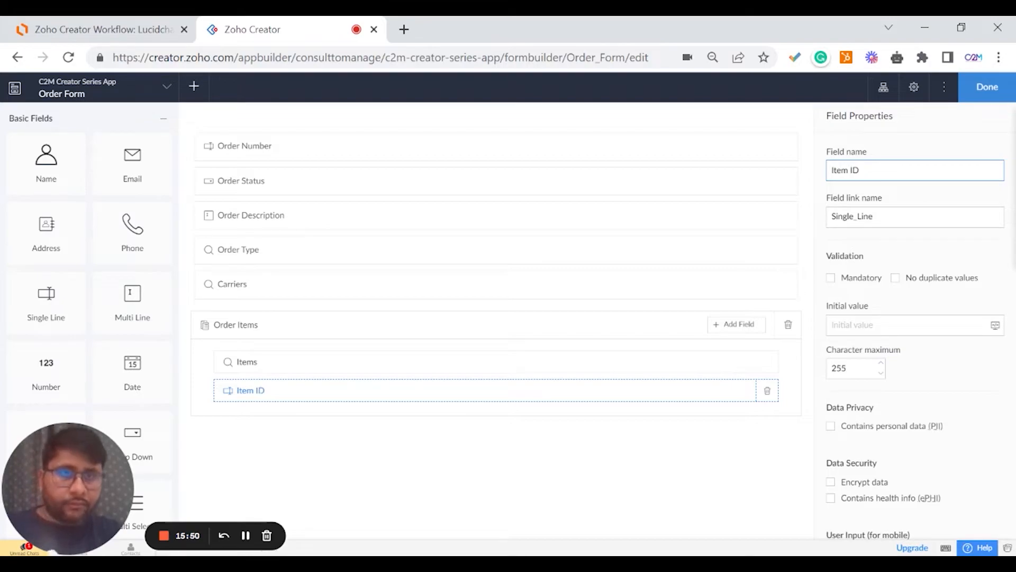
left_click(889, 155)
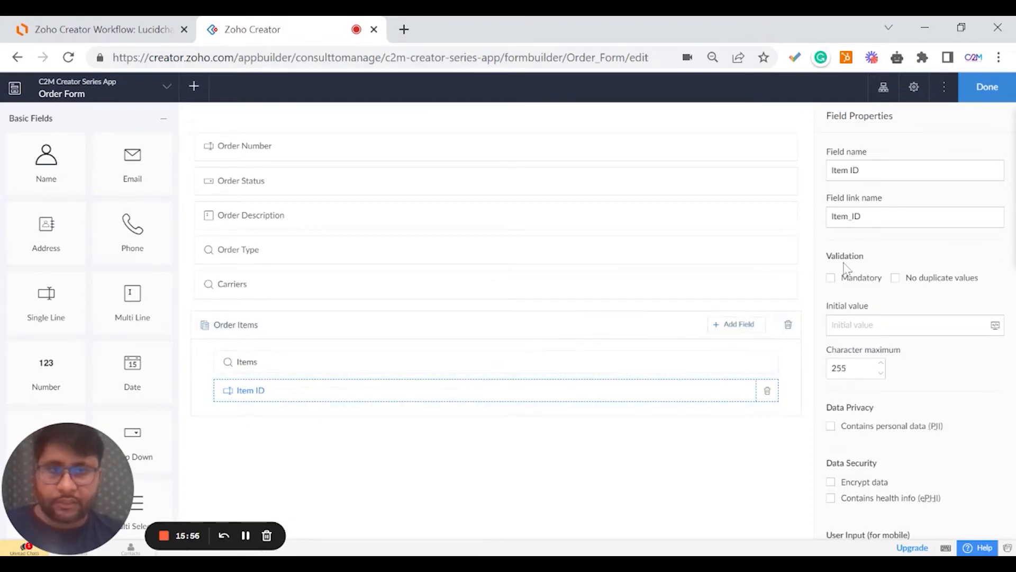
left_click(985, 87)
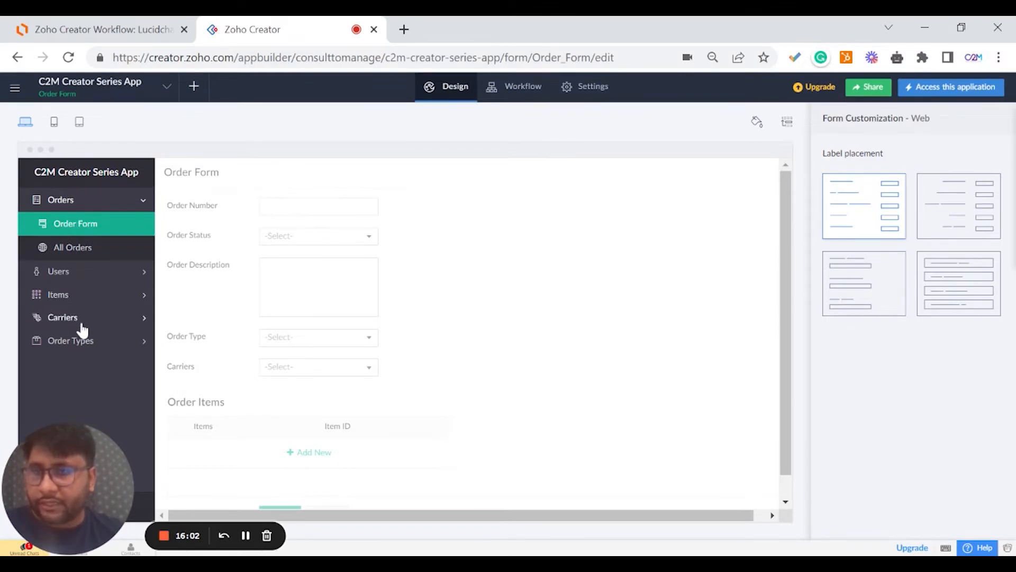
Open the Users form builder and add Name and Email fields.
left_click(72, 272)
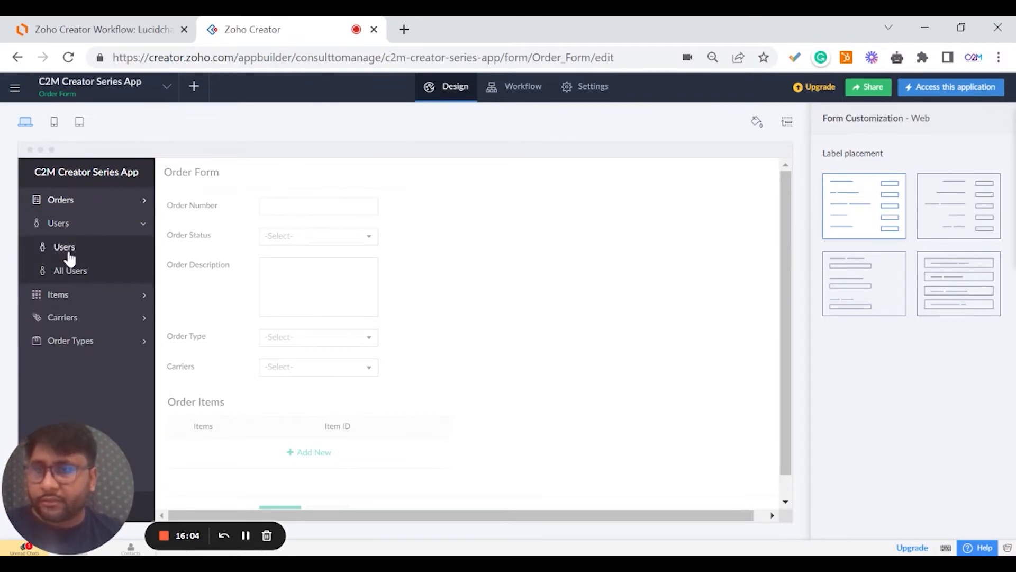
left_click(69, 255)
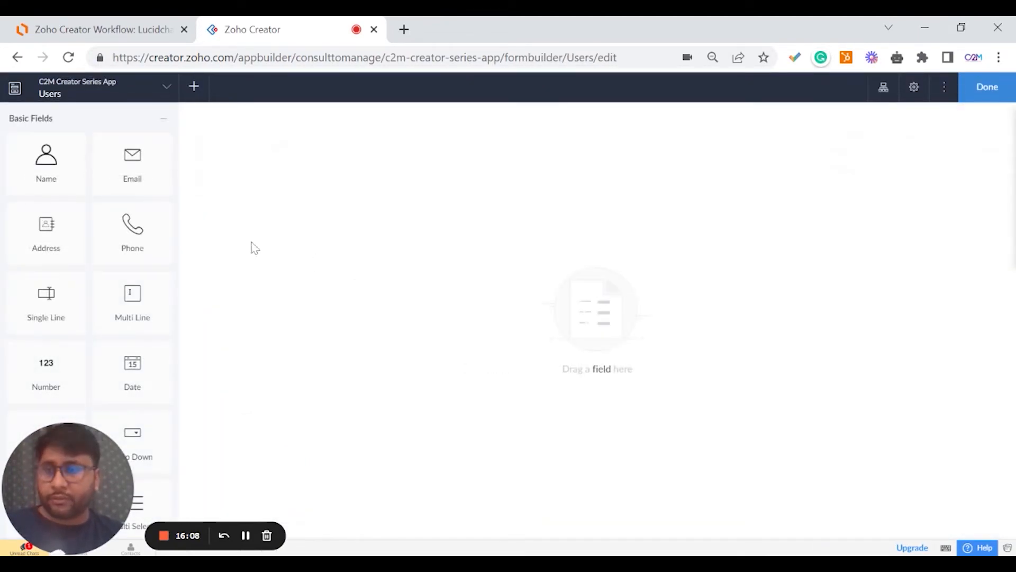
left_click_drag(82, 183, 215, 182)
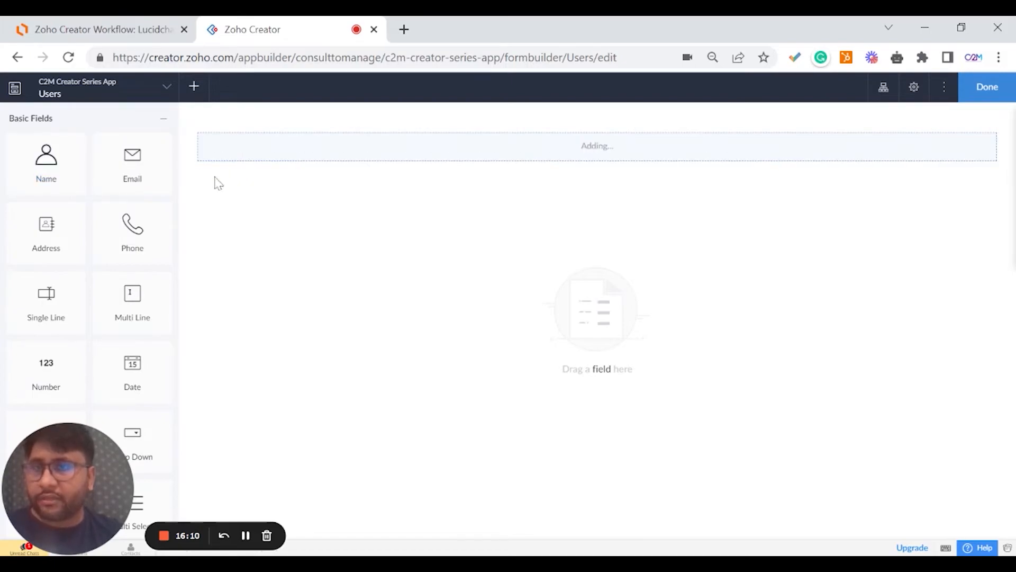
left_click_drag(140, 178, 257, 208)
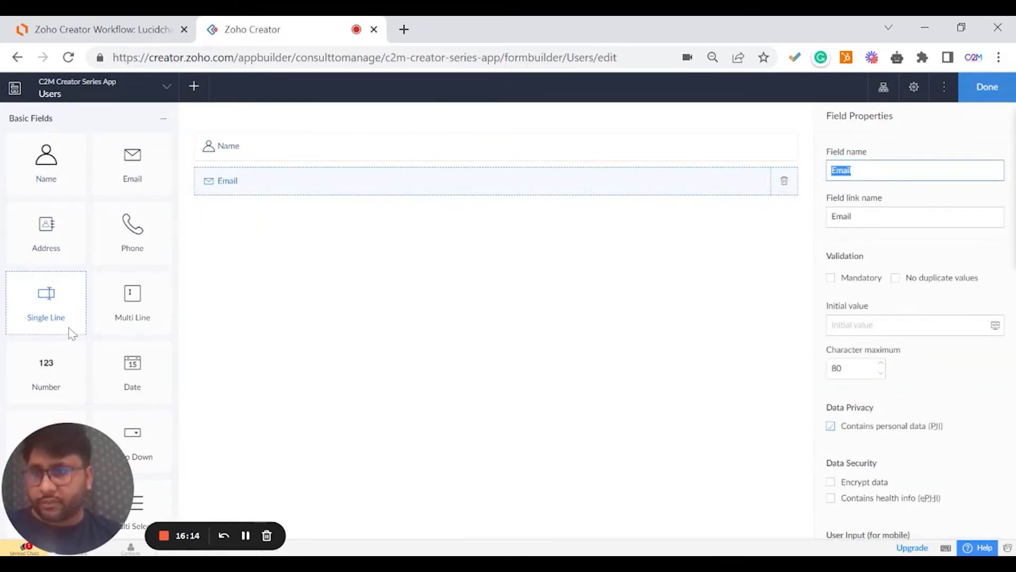
Add a User Profile drop-down below Email and select its first choice's label.
scroll(127, 335, "down", 3)
left_click_drag(139, 292, 324, 272)
scroll(106, 174, "up", 3)
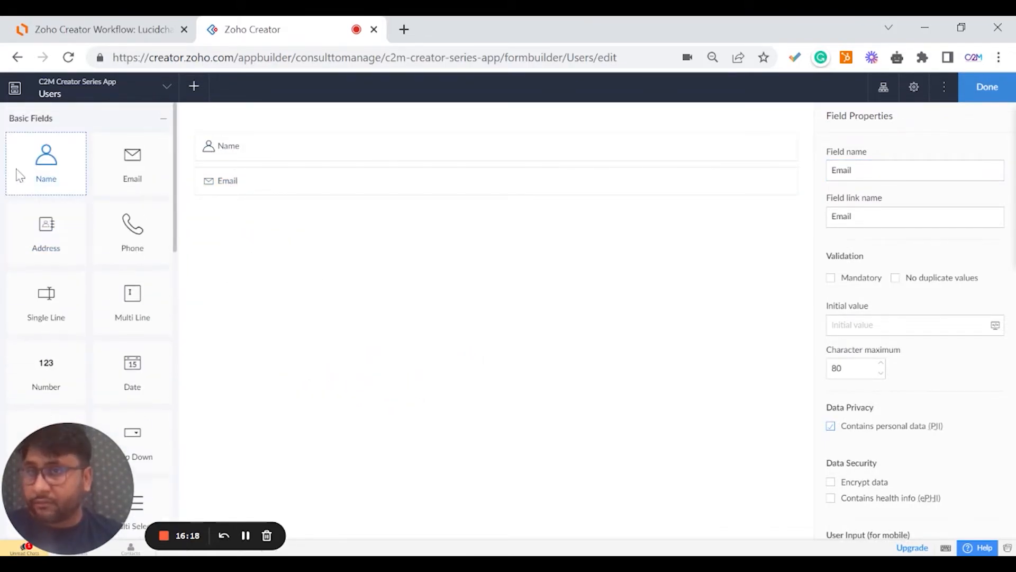
scroll(133, 376, "down", 2)
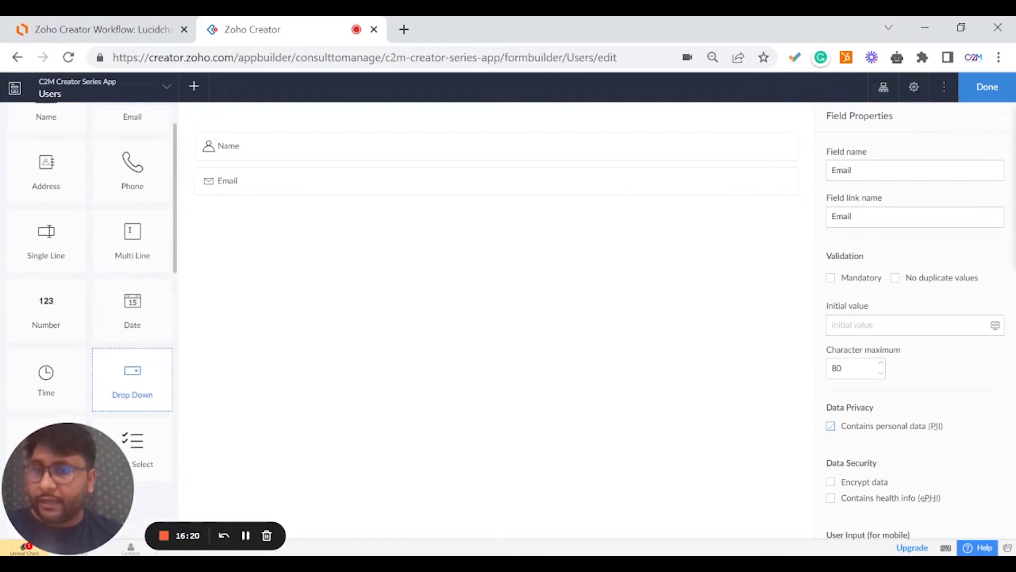
left_click_drag(150, 374, 278, 228)
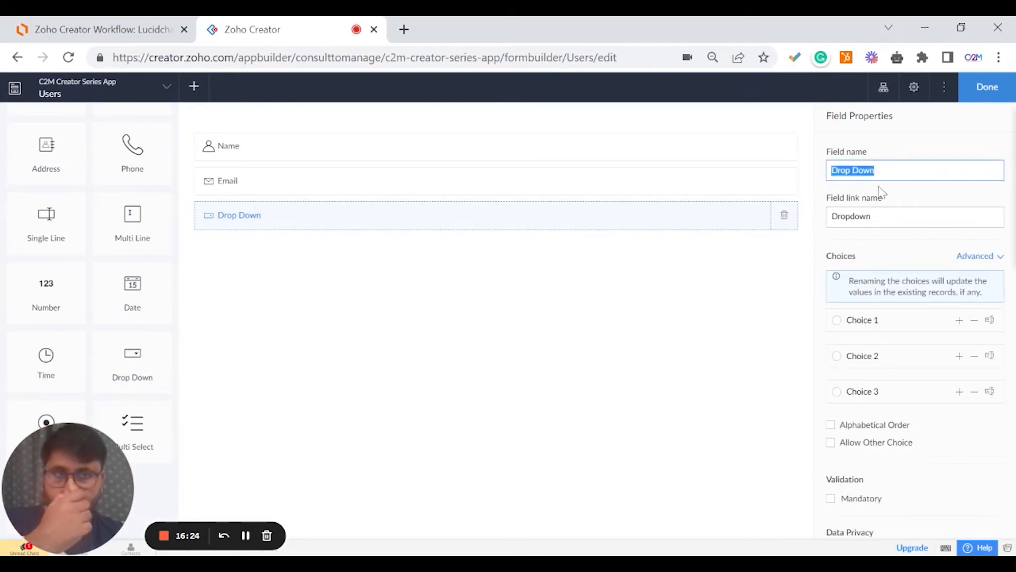
type("User")
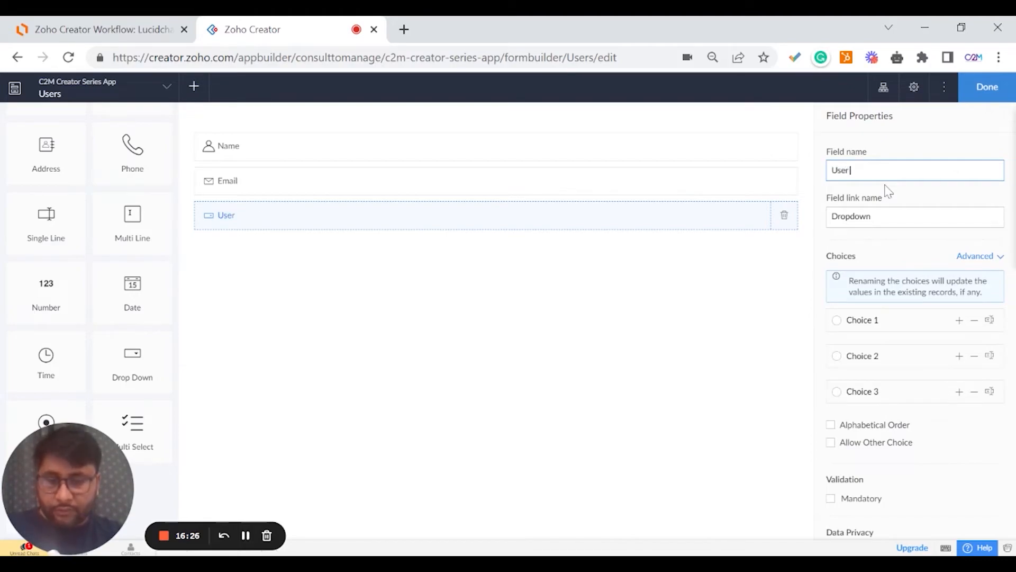
type(" Profile")
left_click(937, 136)
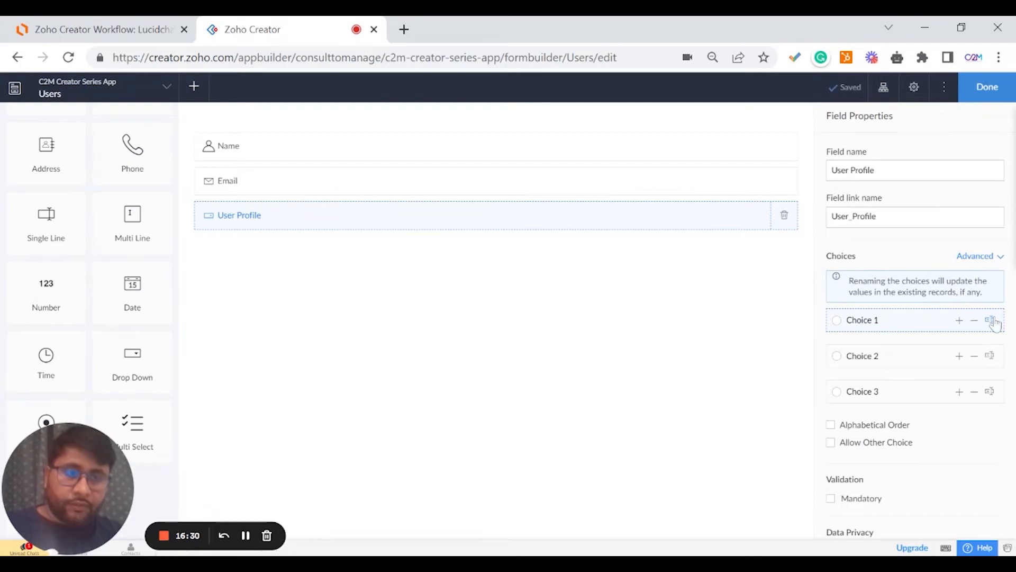
left_click(926, 321)
left_click_drag(899, 320, 851, 320)
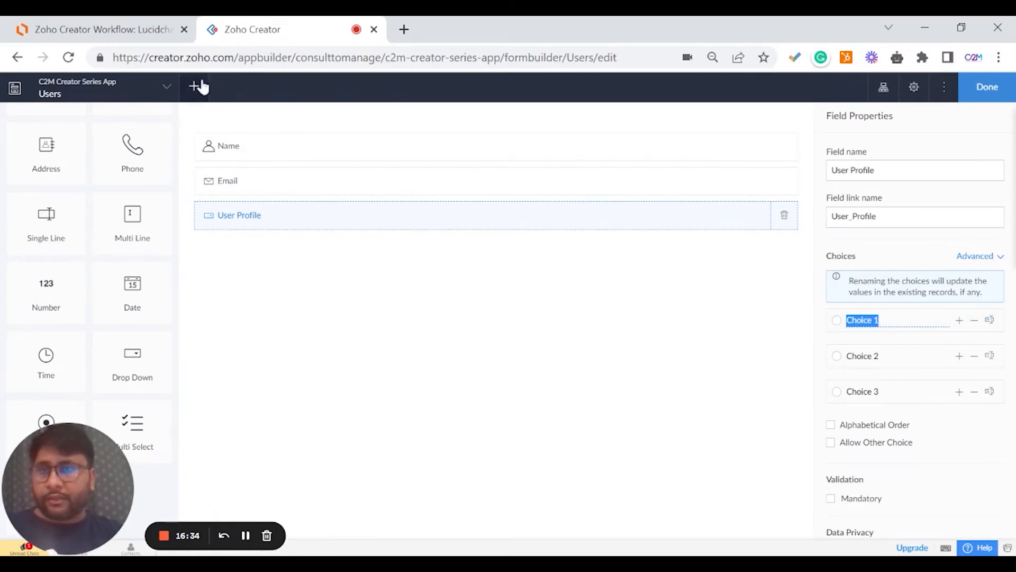
Load the Users form builder address in a second browser tab, then return to the original.
left_click(347, 57)
key("ctrl+c")
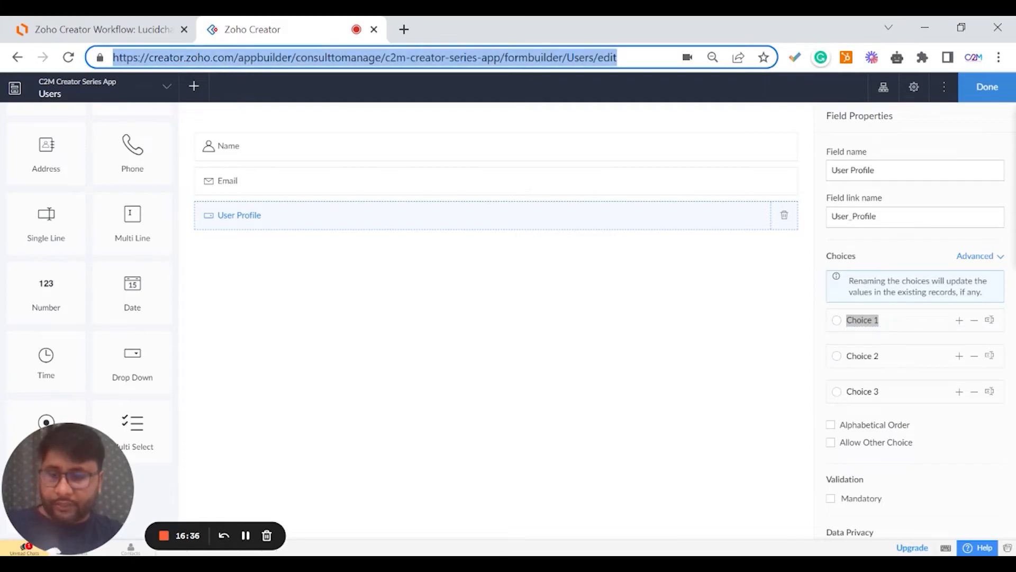
left_click(404, 29)
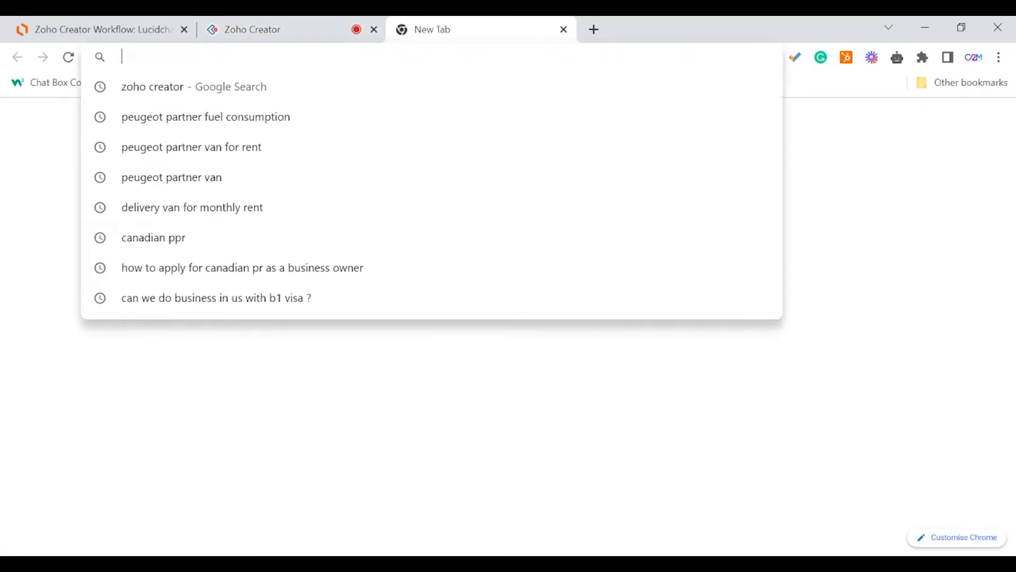
key("ctrl+v")
key("Return")
left_click(313, 26)
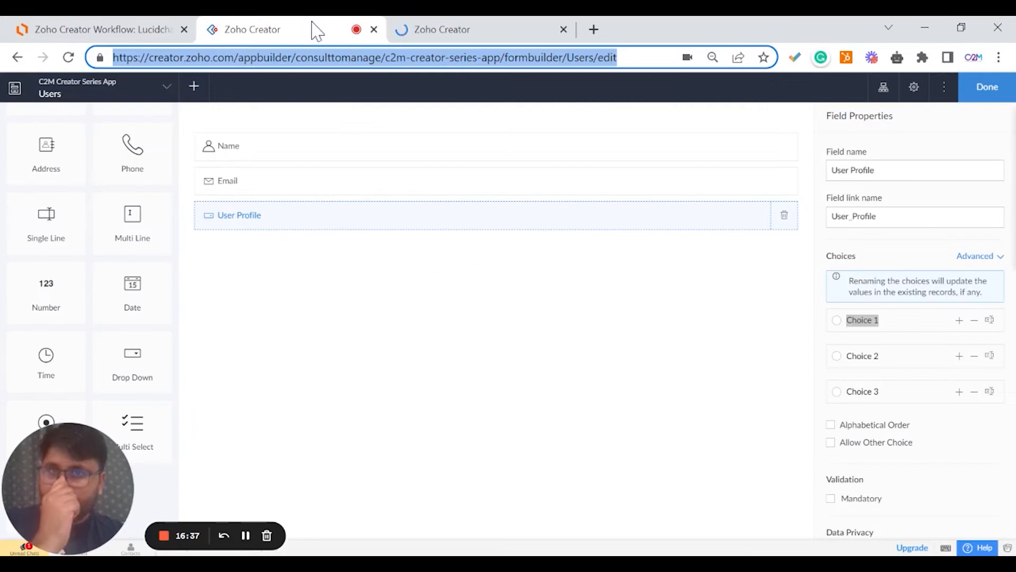
In the second copy, view the app's Read and Write permission profiles, then return to the Users form.
left_click(479, 28)
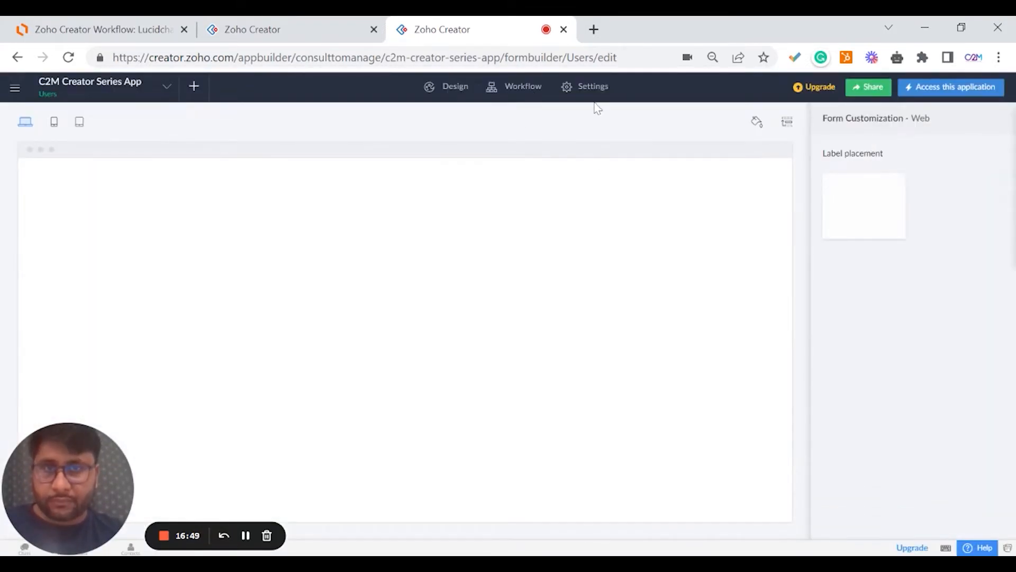
left_click(596, 94)
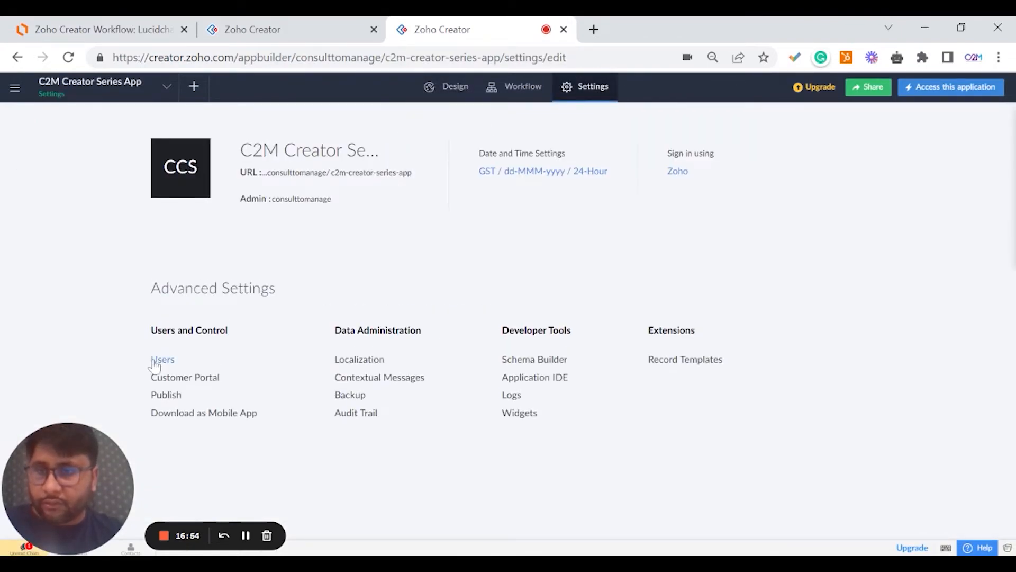
left_click(162, 359)
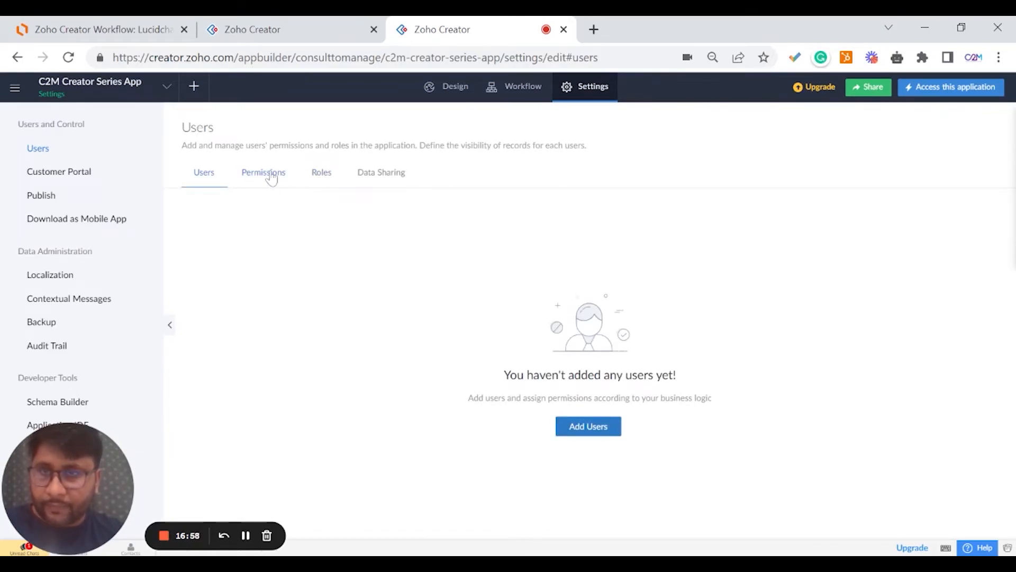
left_click(271, 179)
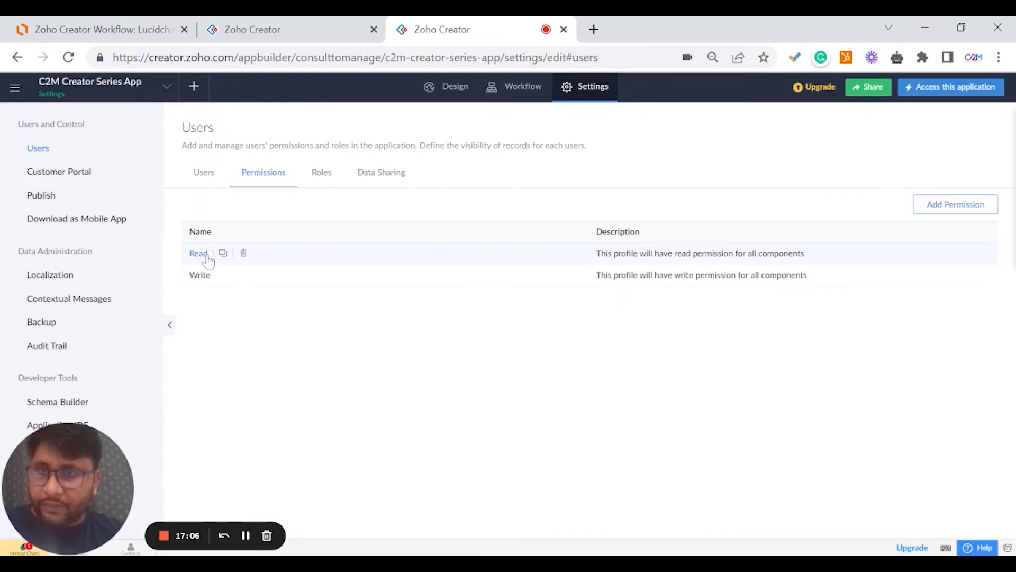
left_click_drag(189, 258, 206, 255)
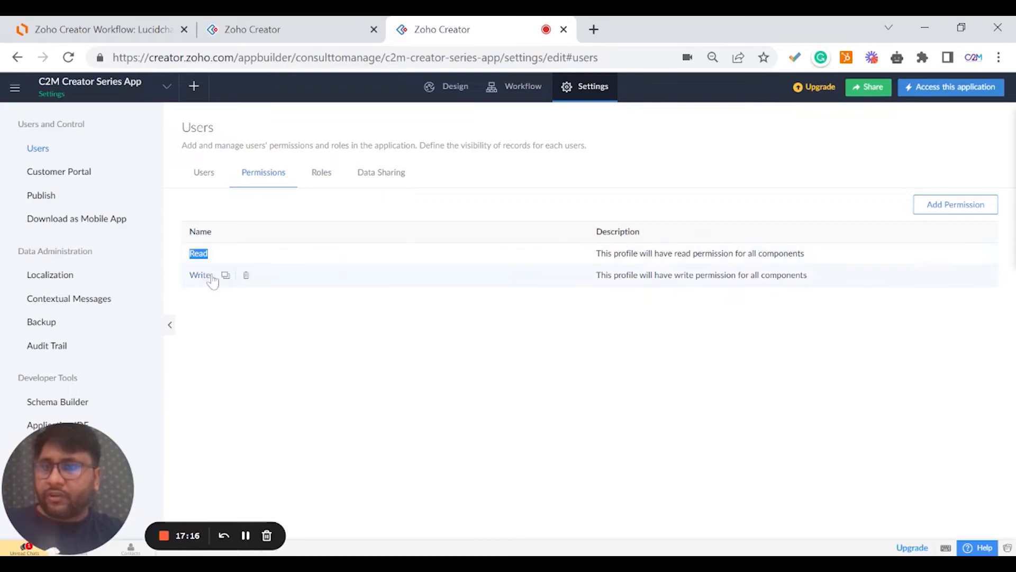
left_click(247, 33)
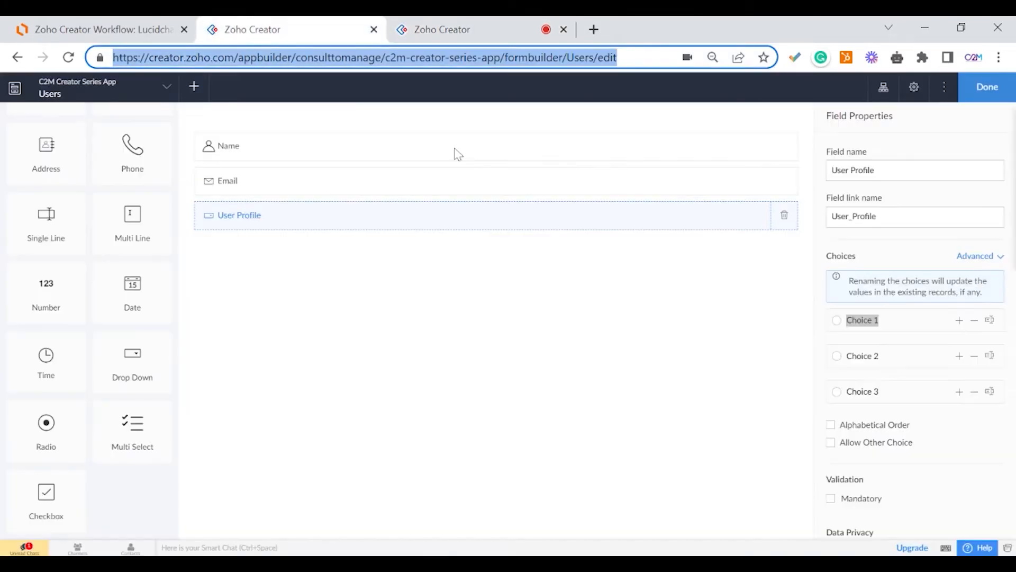
Rename the User Profile field's first choice to Read.
left_click(443, 152)
left_click(589, 215)
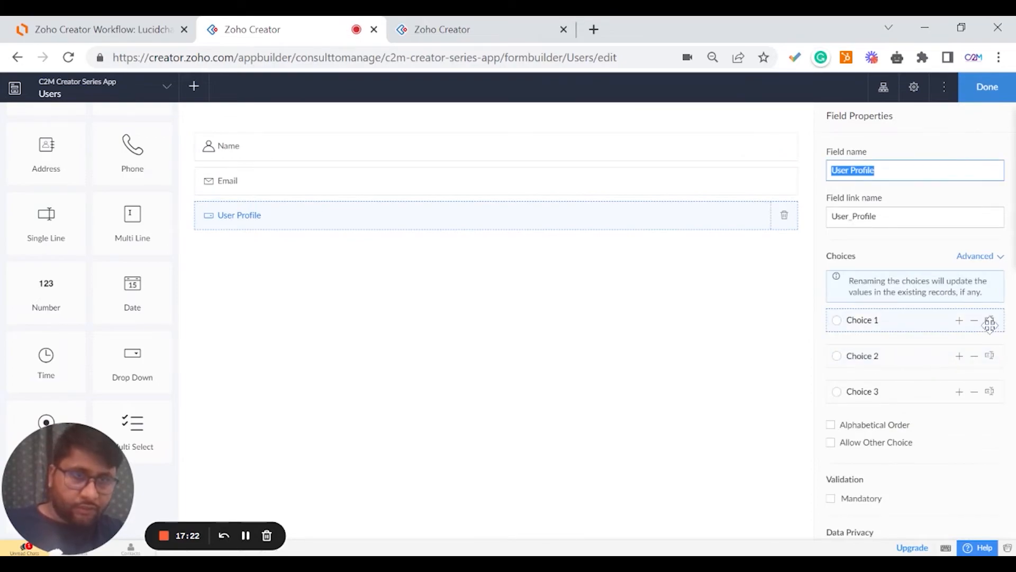
left_click(847, 320)
key("ctrl+a")
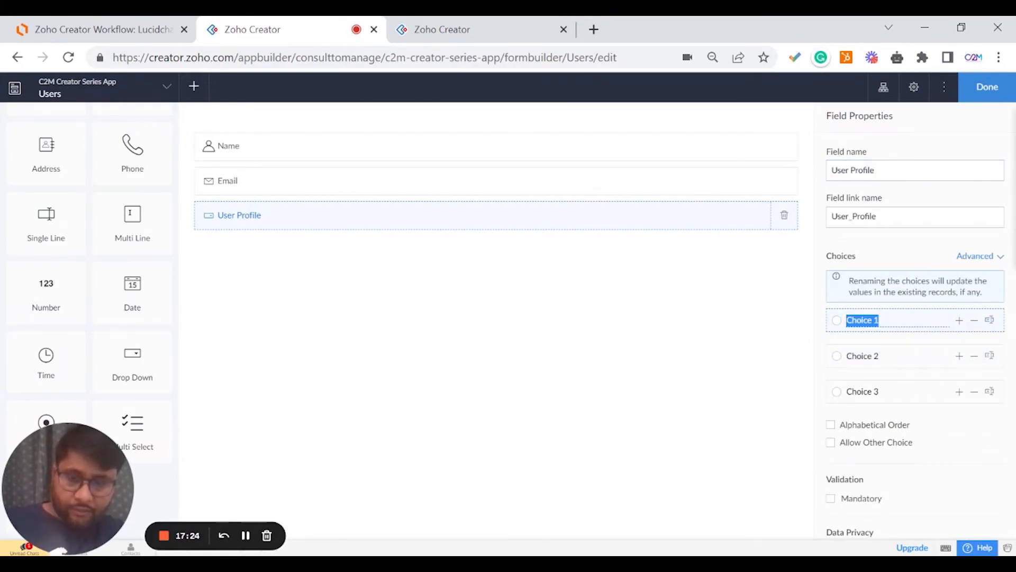
type("Read")
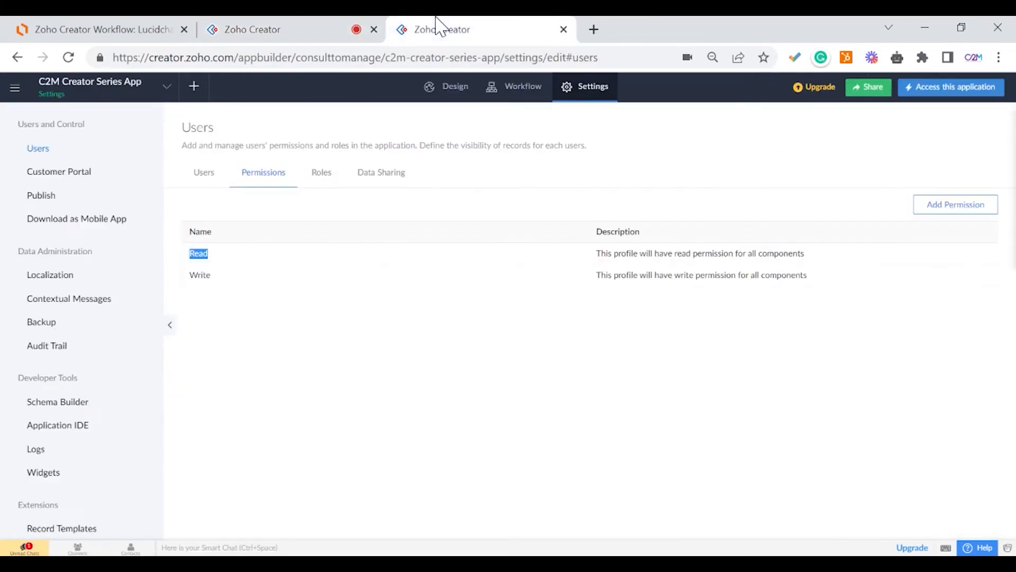
Remove User Profile's third choice and rename the second to Write, cross-checking the permission names.
left_click(442, 29)
left_click_drag(189, 275, 211, 275)
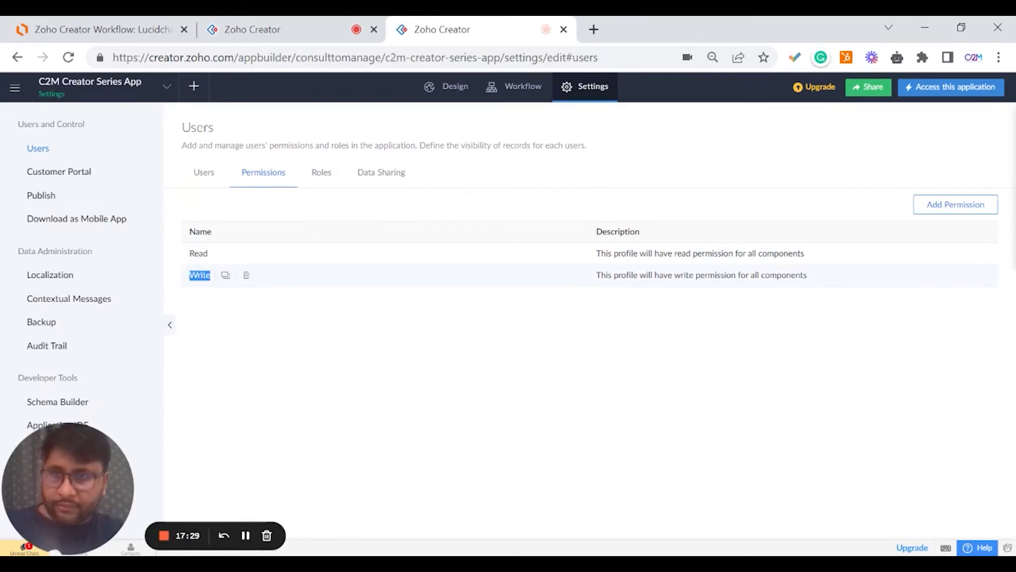
left_click(248, 30)
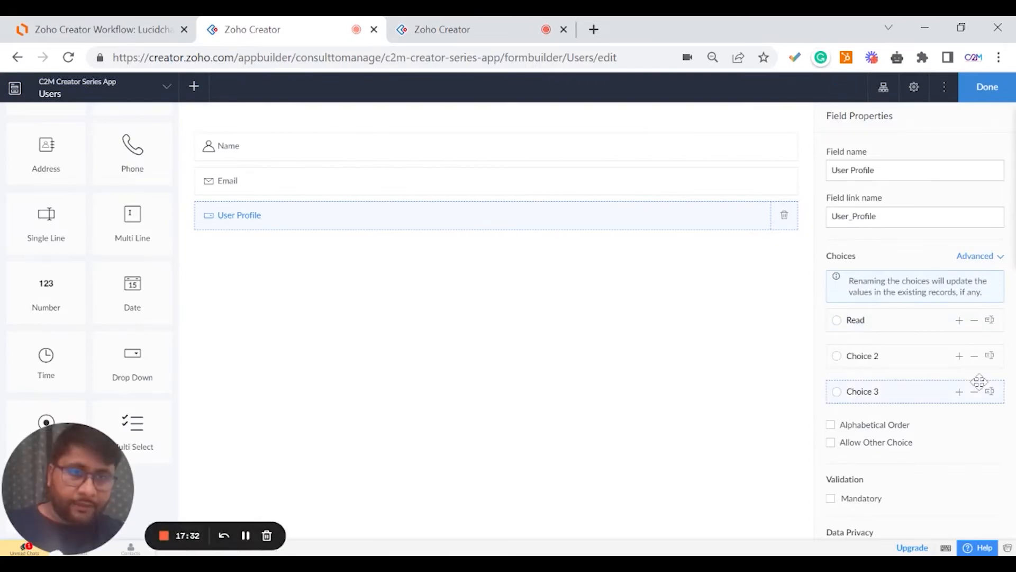
left_click(975, 394)
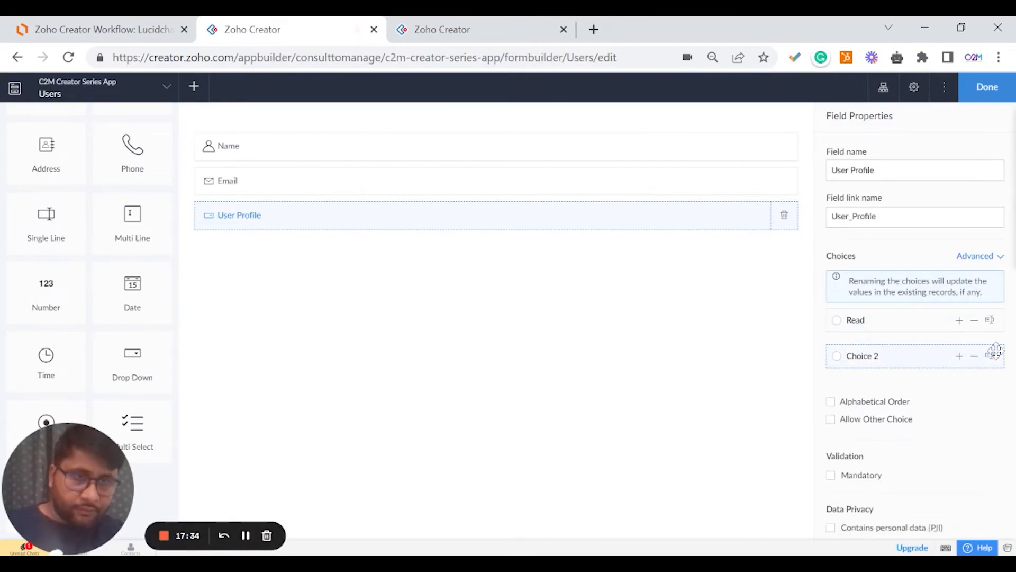
triple_click(846, 356)
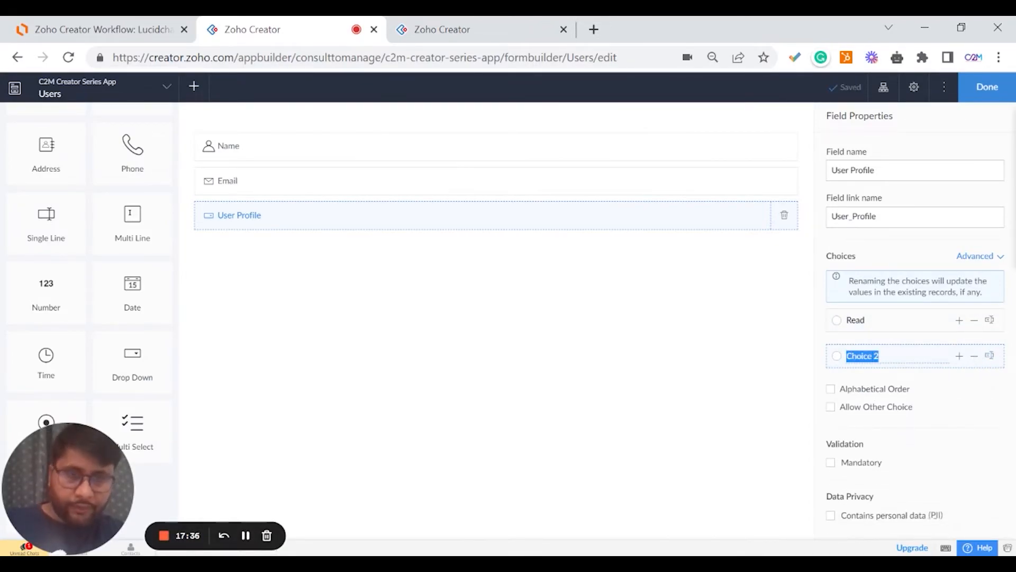
type("Write")
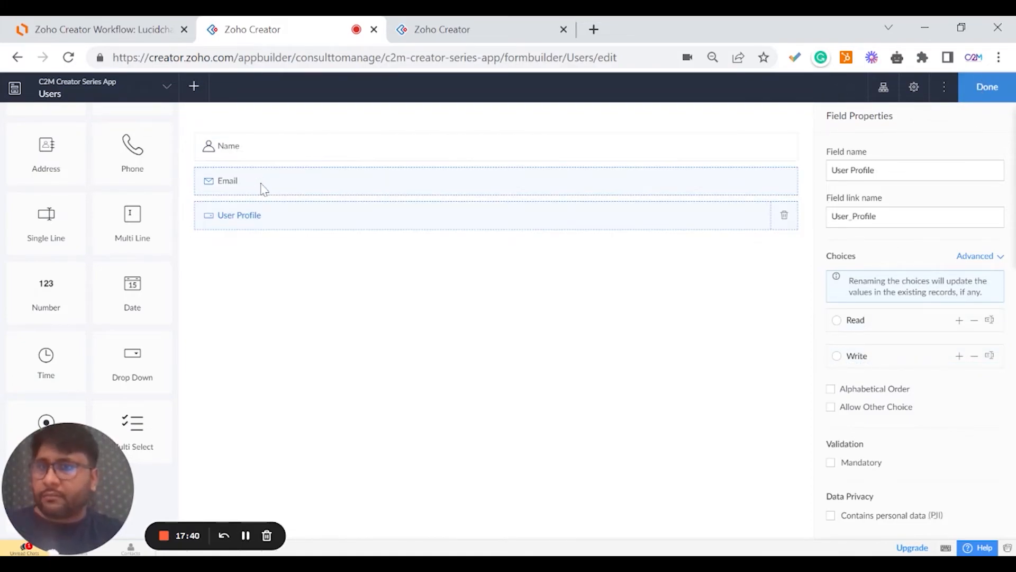
left_click(129, 30)
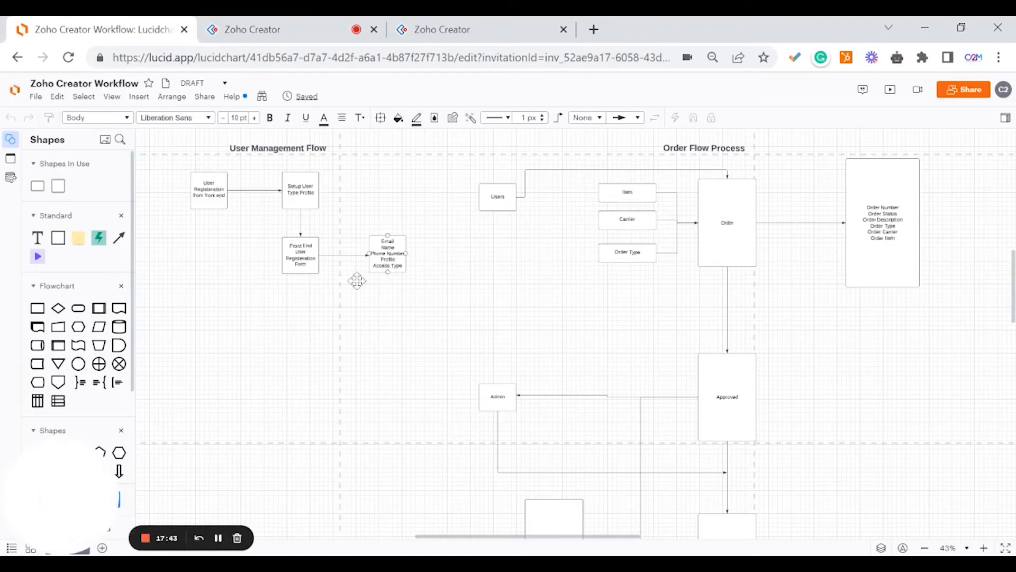
left_click(395, 262)
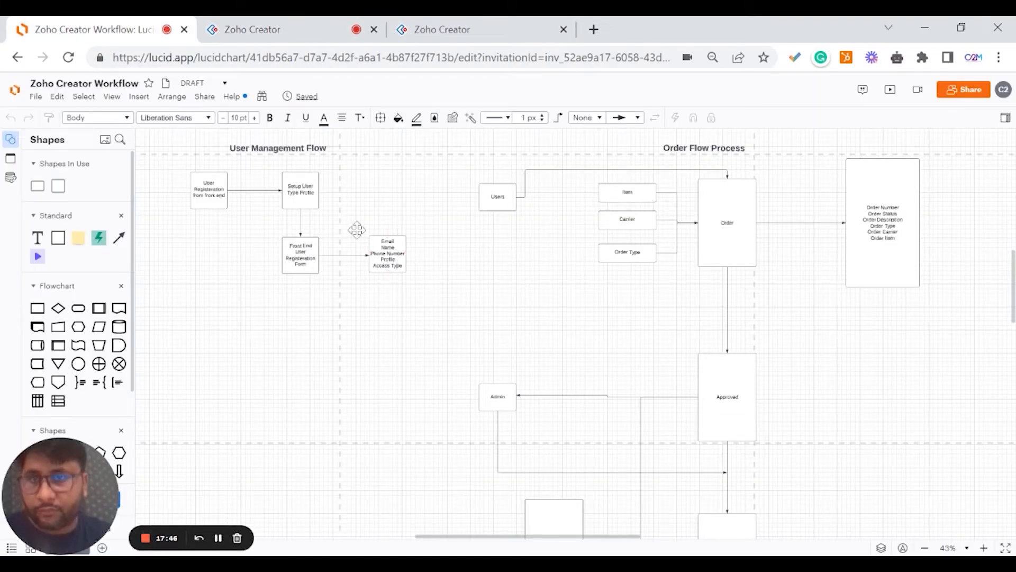
left_click(286, 29)
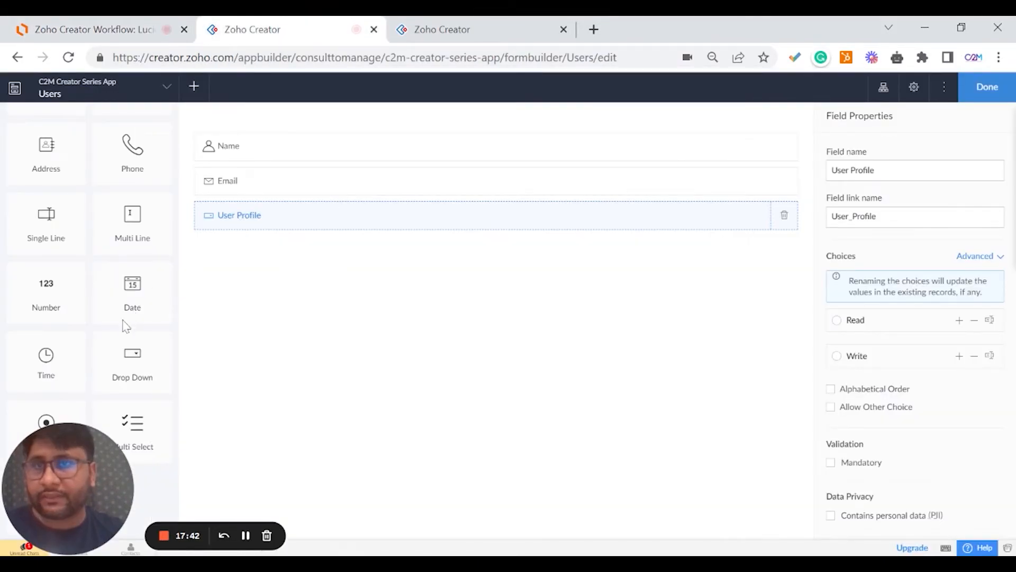
Add a dropdown field below Email named Access Type.
scroll(132, 297, "down", 3)
scroll(132, 278, "up", 3)
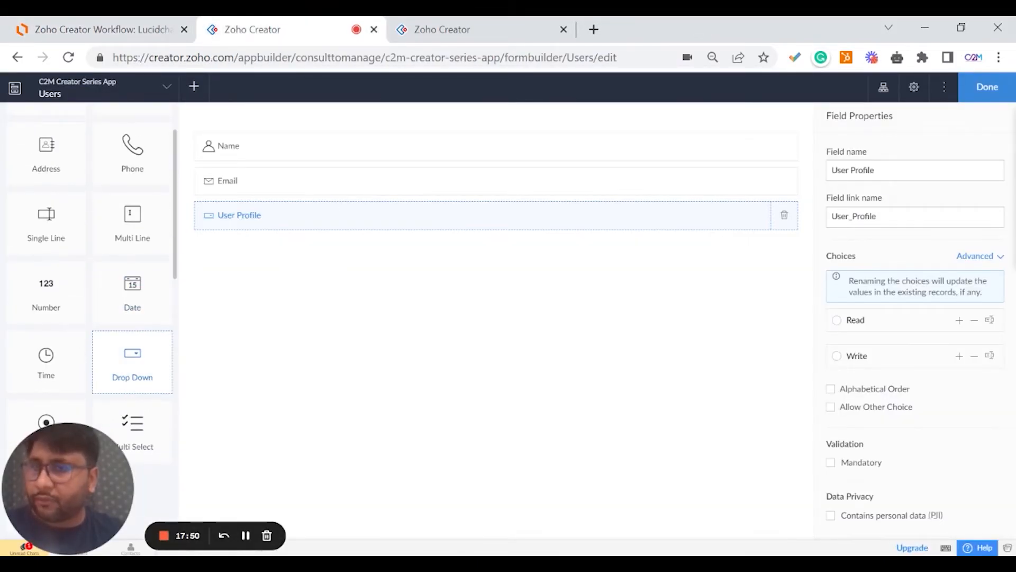
left_click_drag(131, 371, 268, 211)
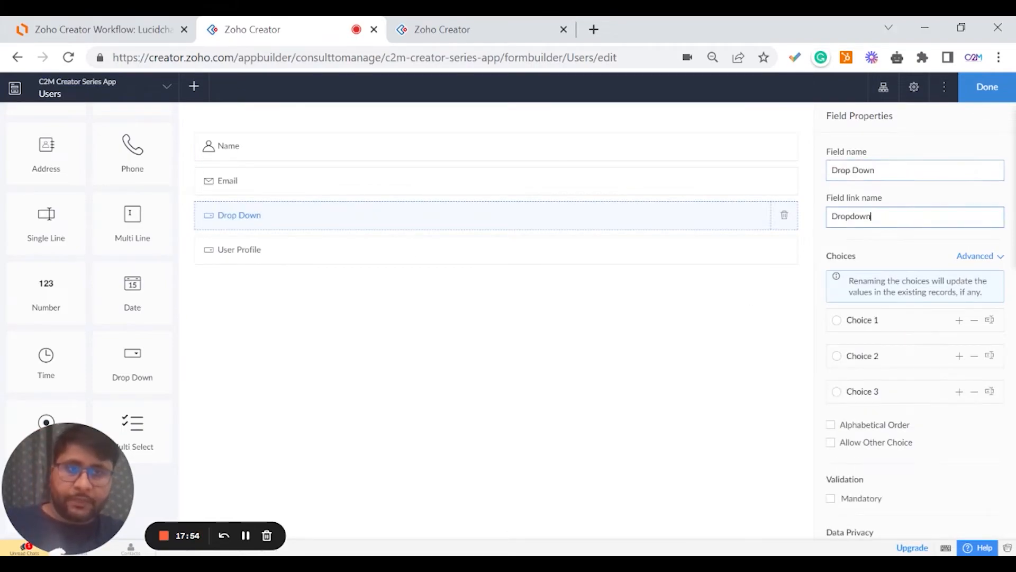
left_click_drag(877, 169, 823, 177)
type("A")
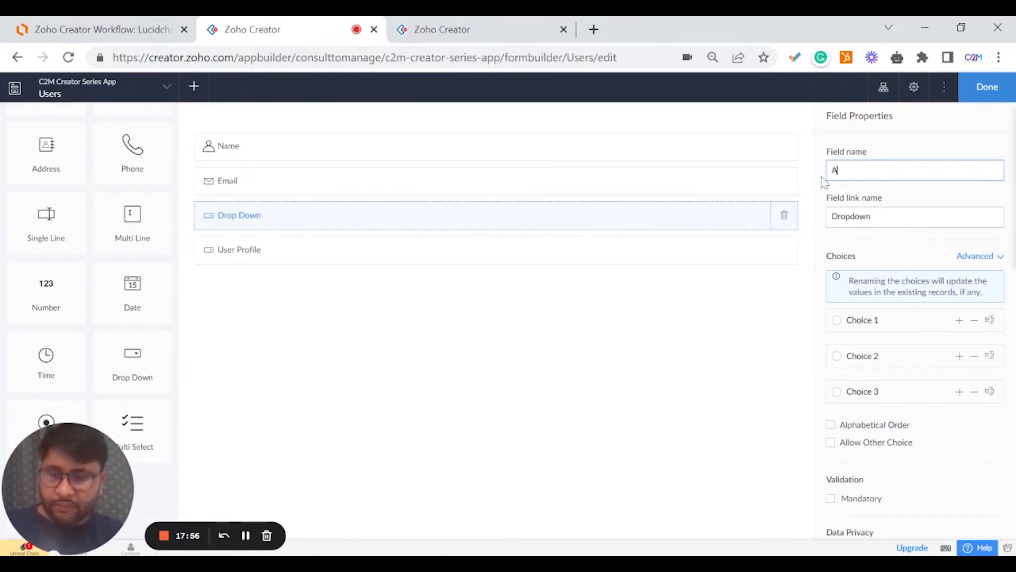
type("ccess")
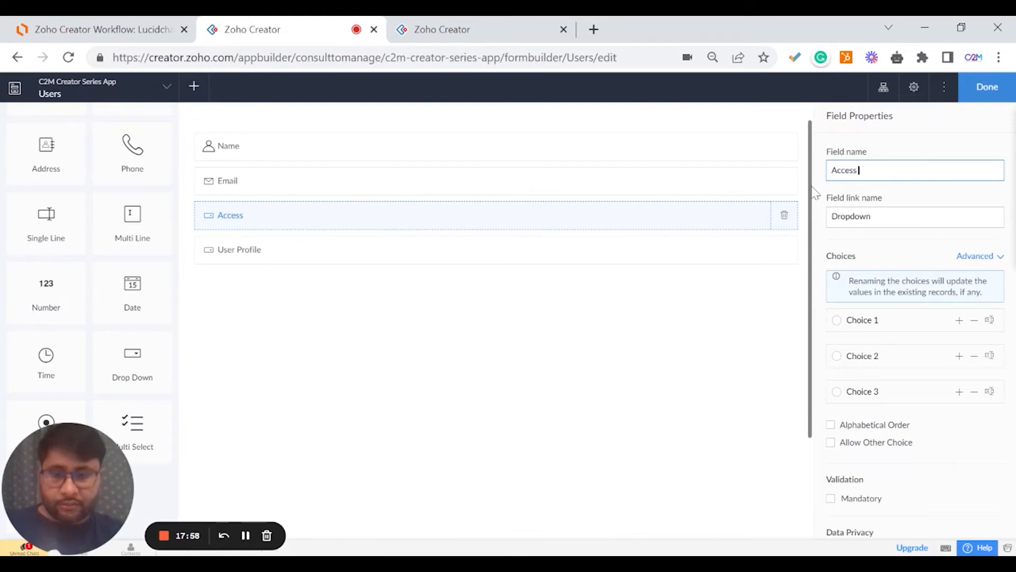
type(" Type")
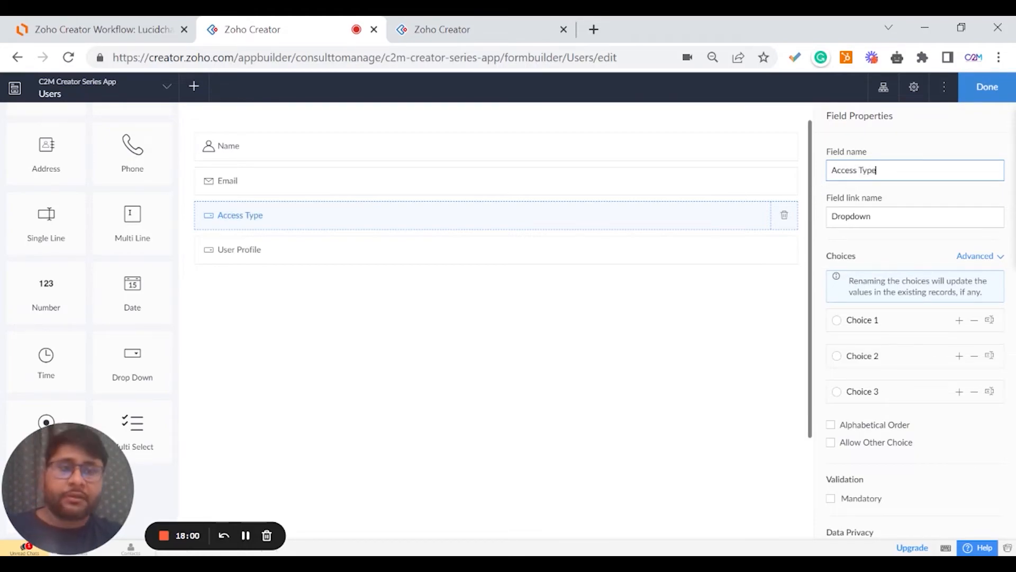
left_click(914, 157)
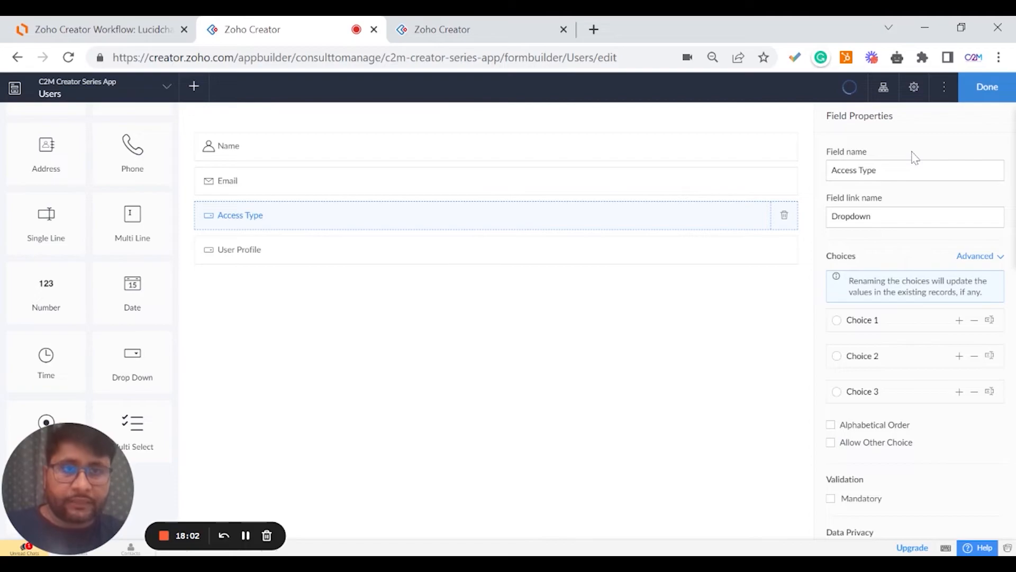
Drop the third choice and rename the remaining two Full Access and Selective Access.
left_click(974, 392)
left_click_drag(848, 320, 879, 320)
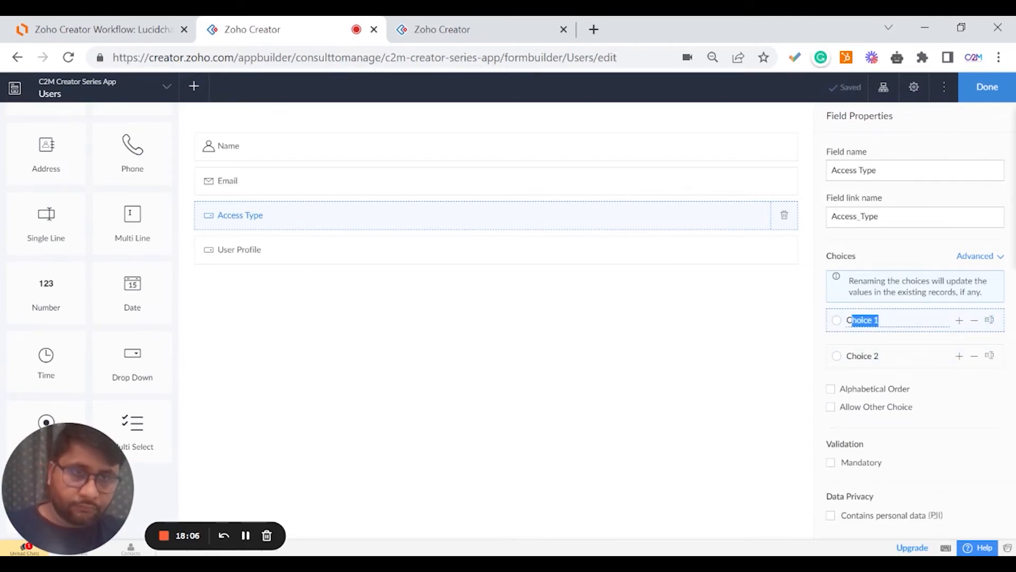
type("Full Access")
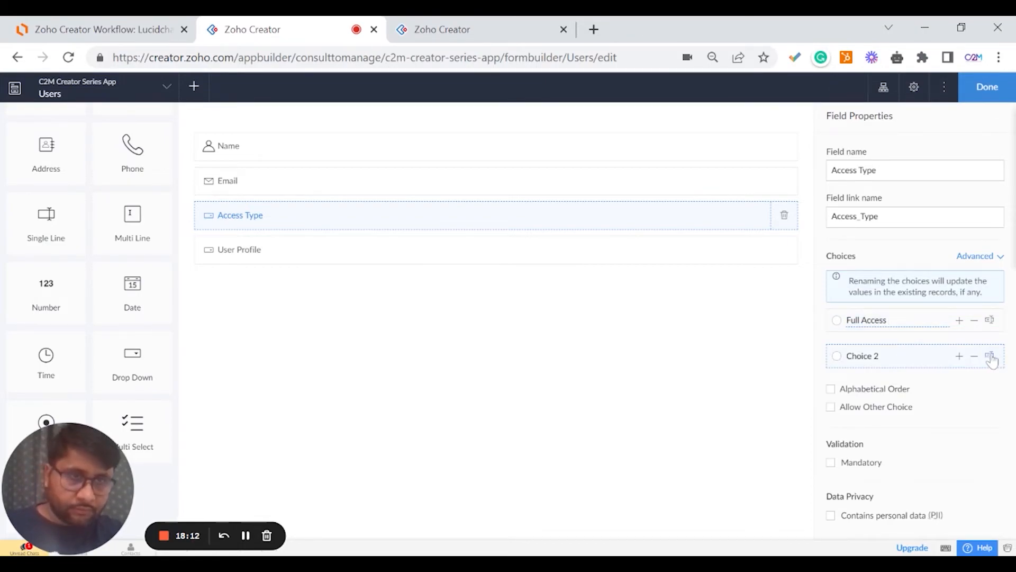
left_click(877, 356)
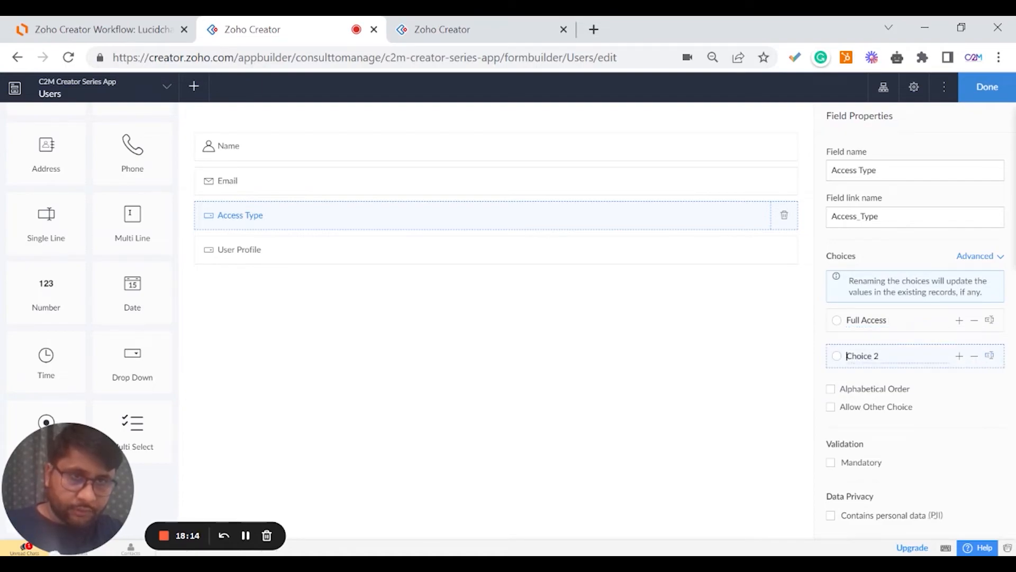
left_click_drag(879, 356, 846, 356)
type("Selective")
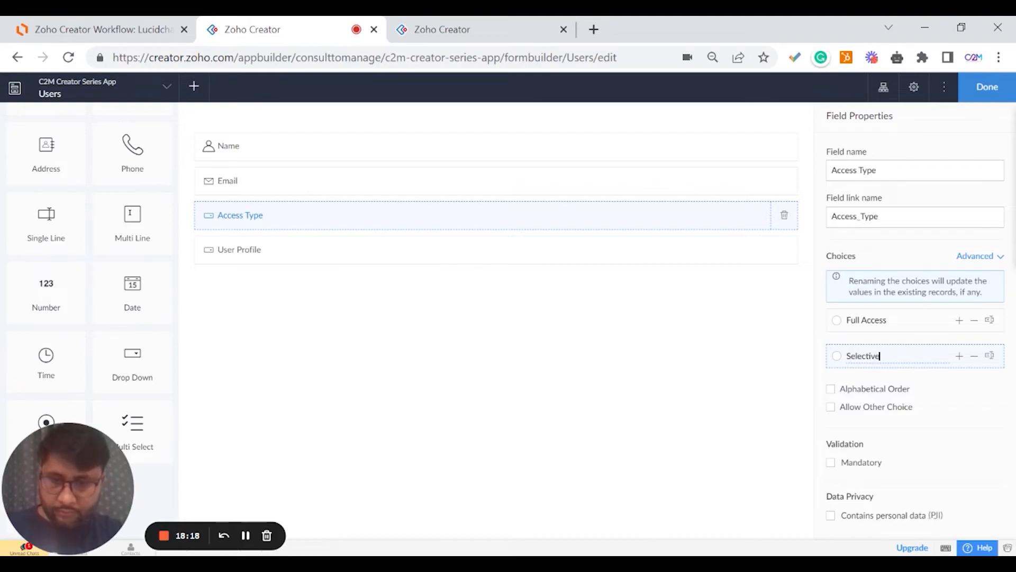
type(" Access")
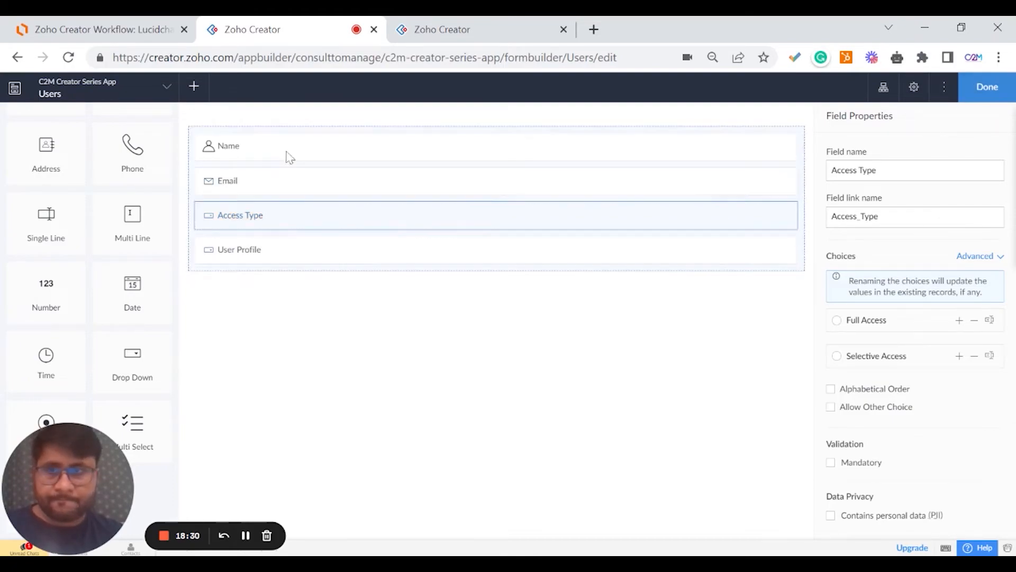
scroll(127, 317, "down", 3)
scroll(127, 317, "up", 5)
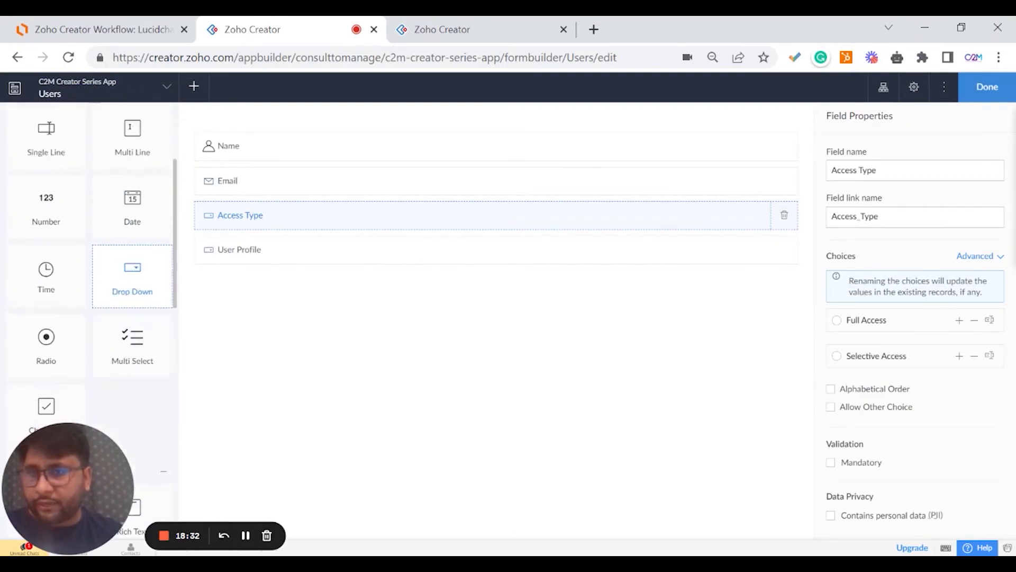
scroll(67, 283, "down", 1)
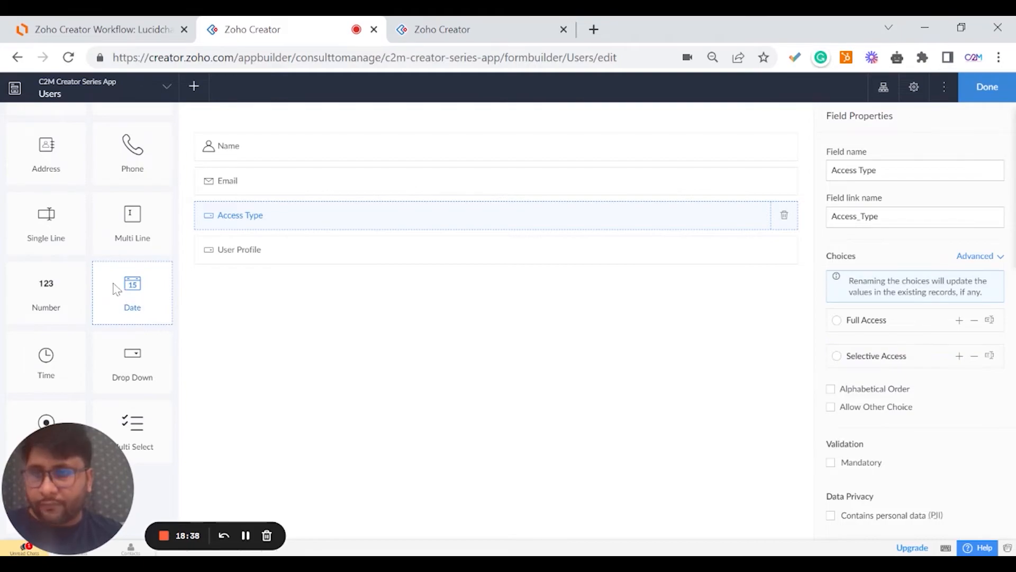
scroll(130, 296, "down", 3)
scroll(129, 333, "up", 5)
scroll(115, 307, "down", 6)
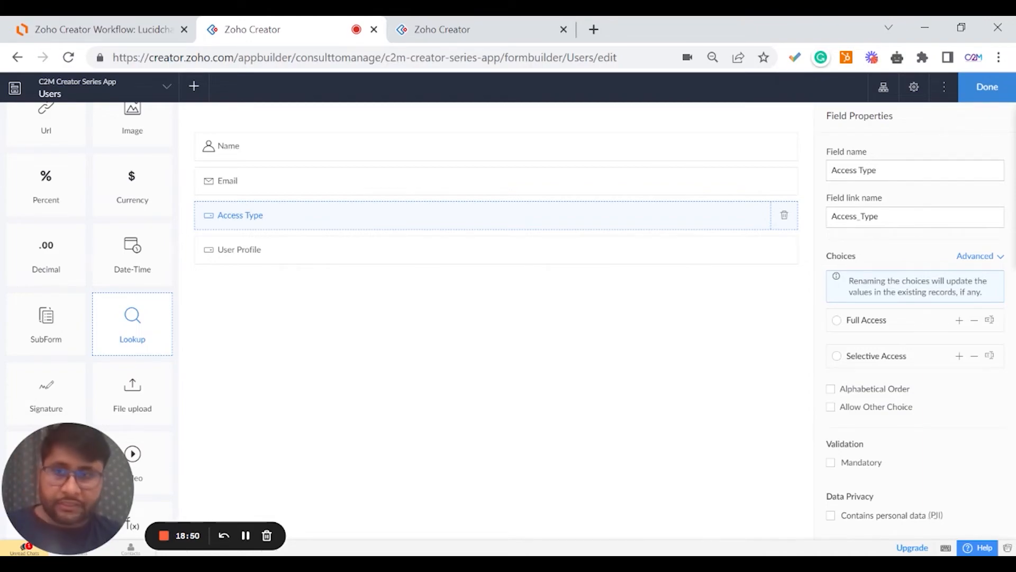
Add a lookup field to the Users form pointing at Order Form's Order Number.
left_click_drag(130, 329, 268, 291)
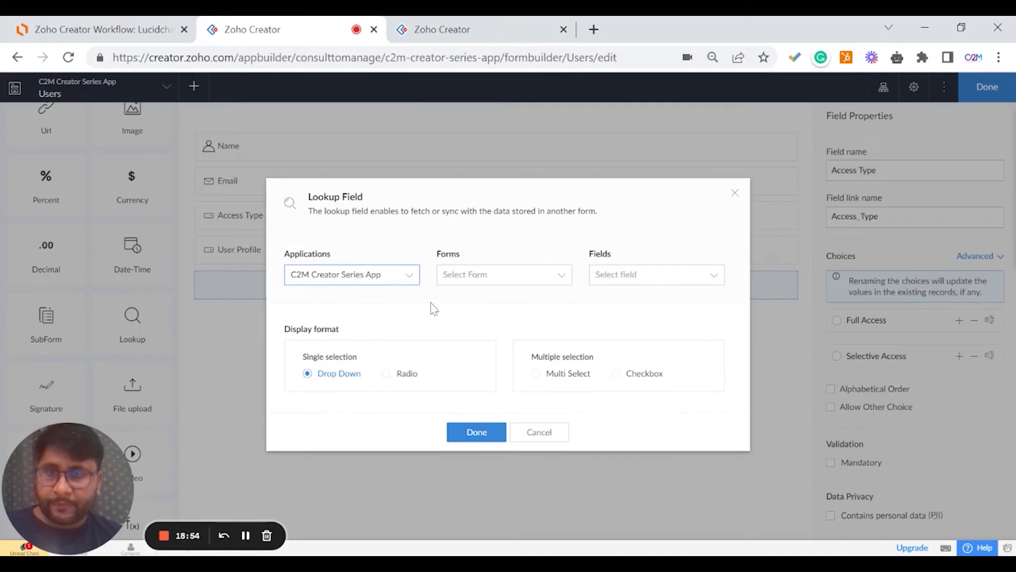
left_click(736, 194)
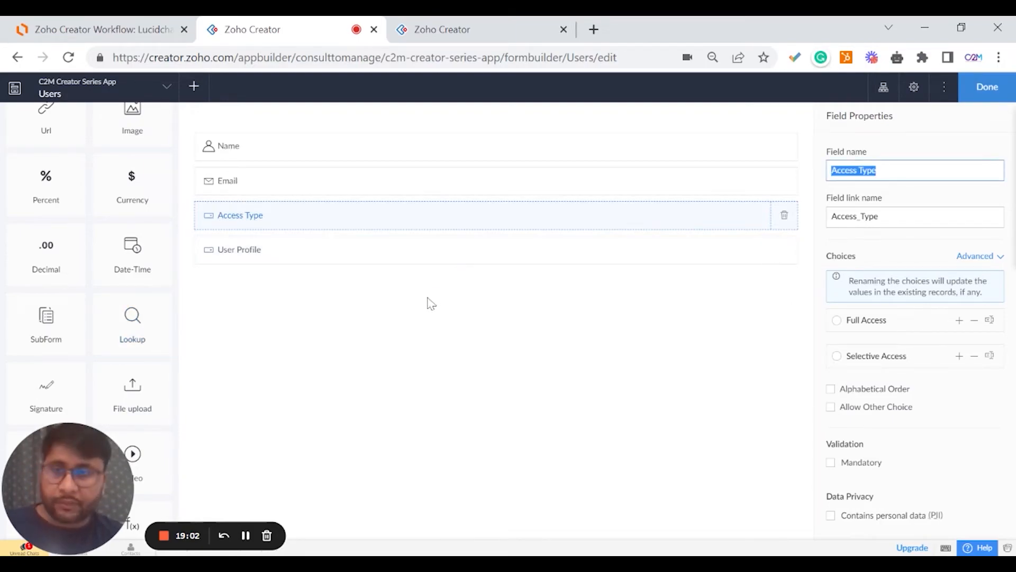
left_click_drag(100, 344, 351, 297)
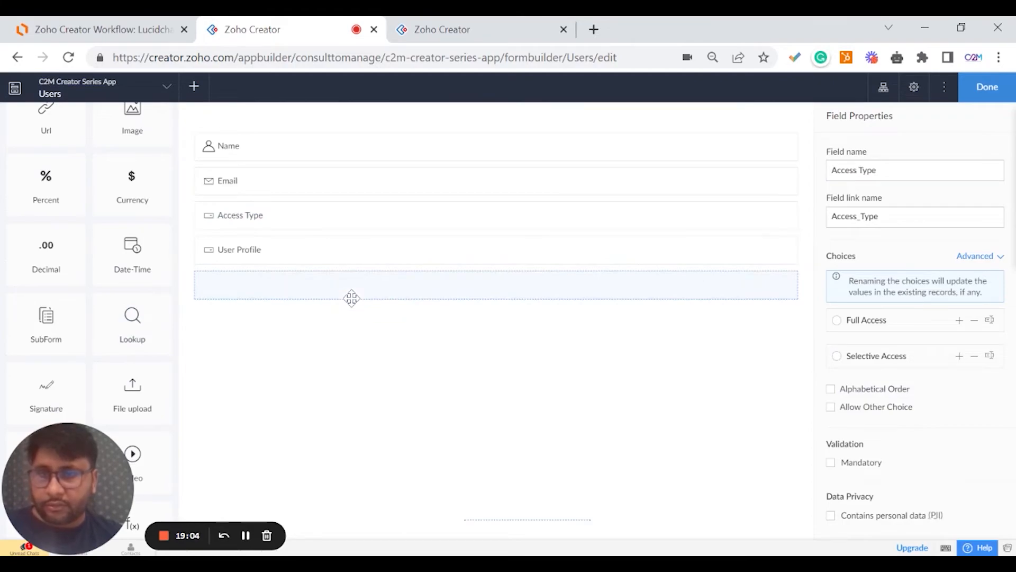
left_click(488, 280)
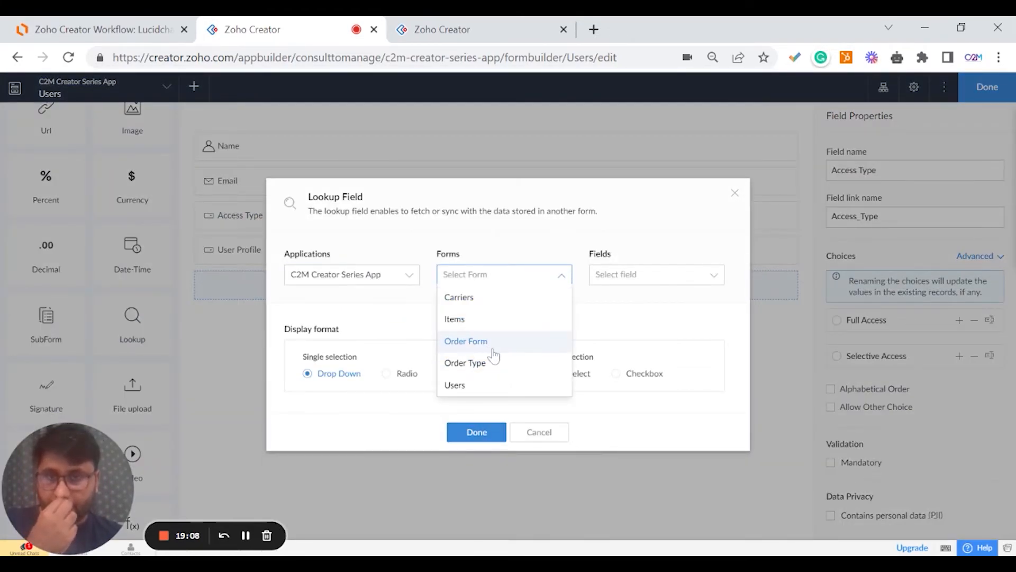
left_click(492, 344)
left_click(619, 279)
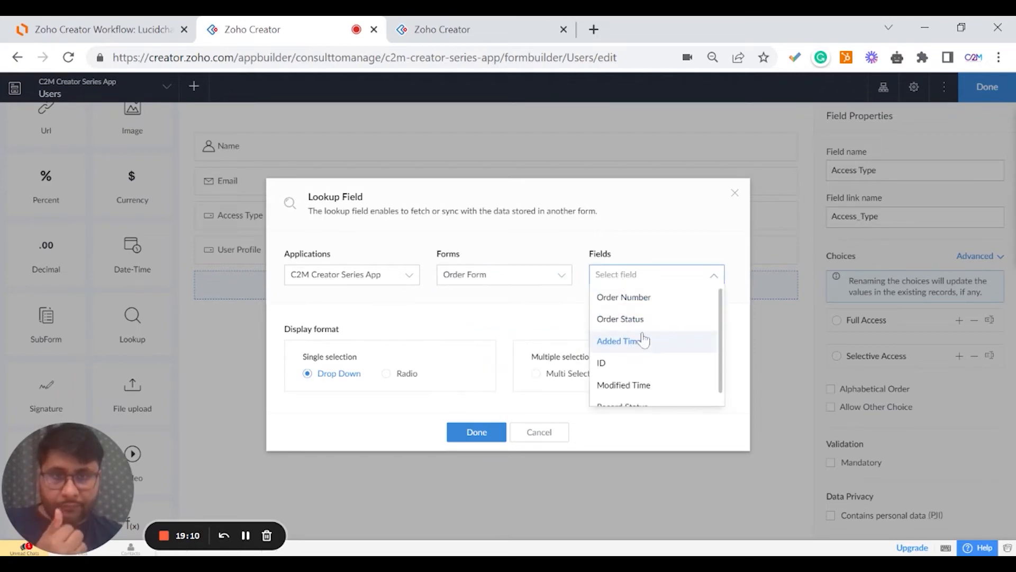
left_click(657, 306)
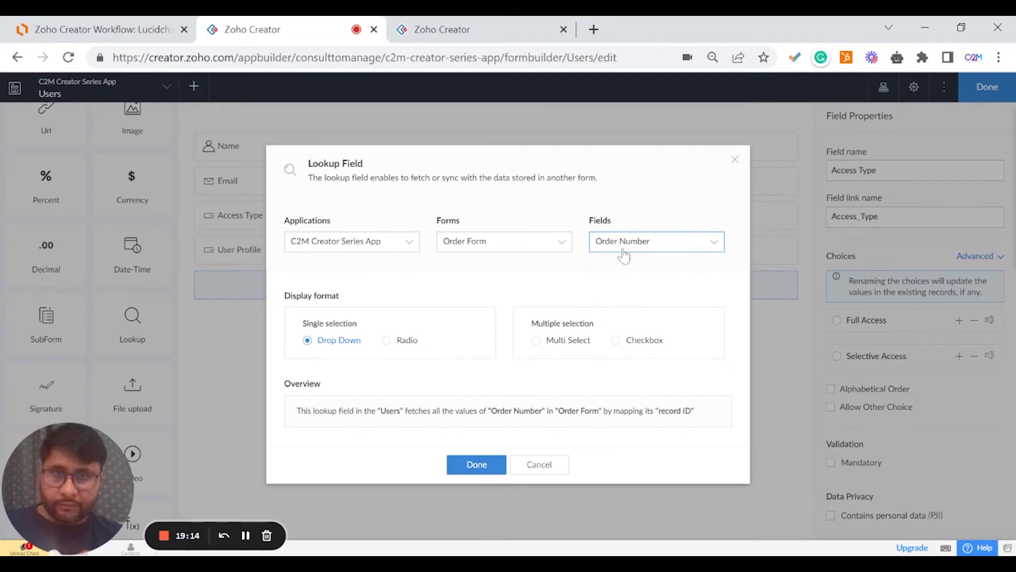
left_click(479, 473)
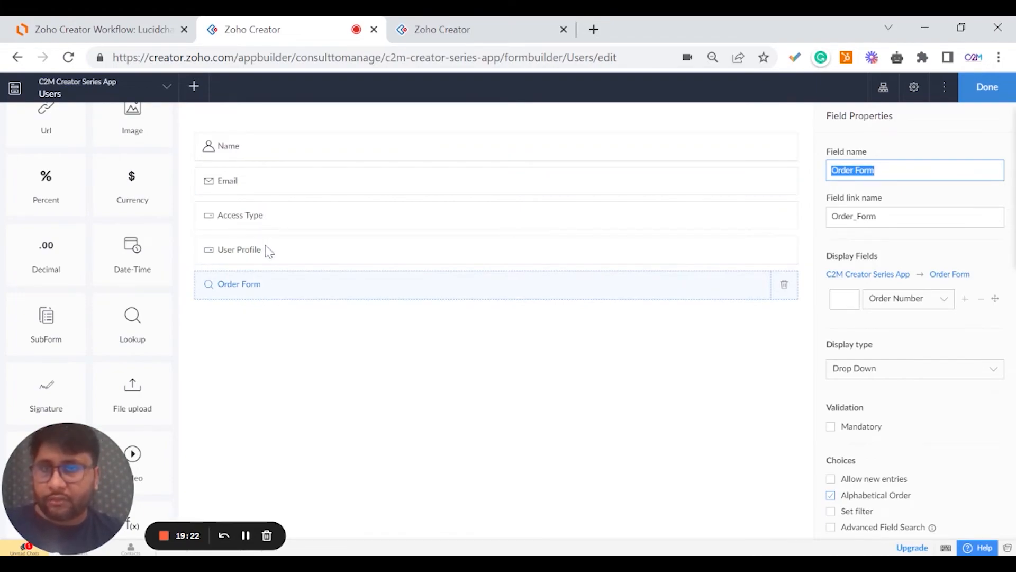
Move Access Type below User Profile and finish editing the Users form.
left_click_drag(256, 217, 259, 255)
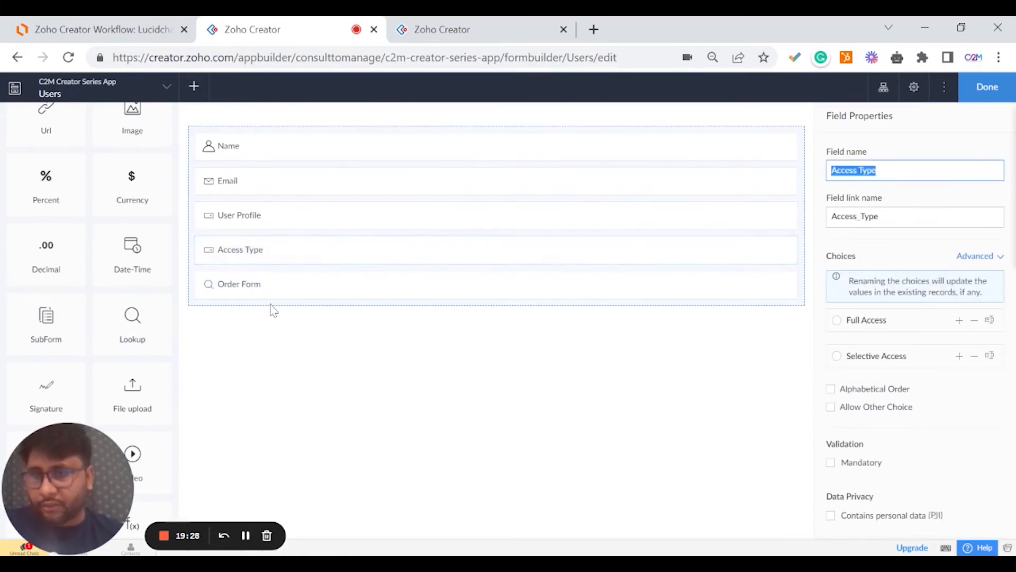
left_click(307, 364)
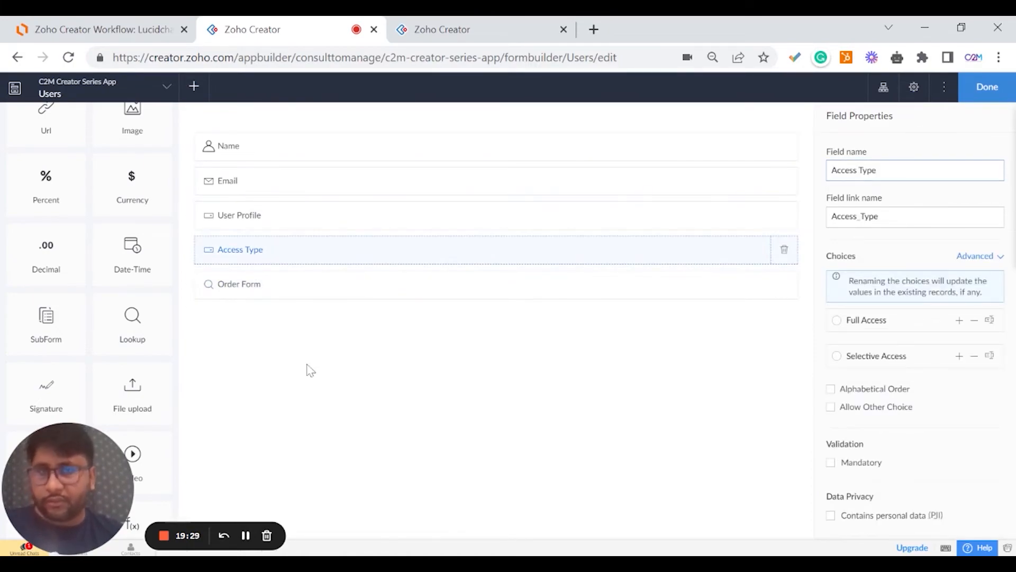
left_click(968, 91)
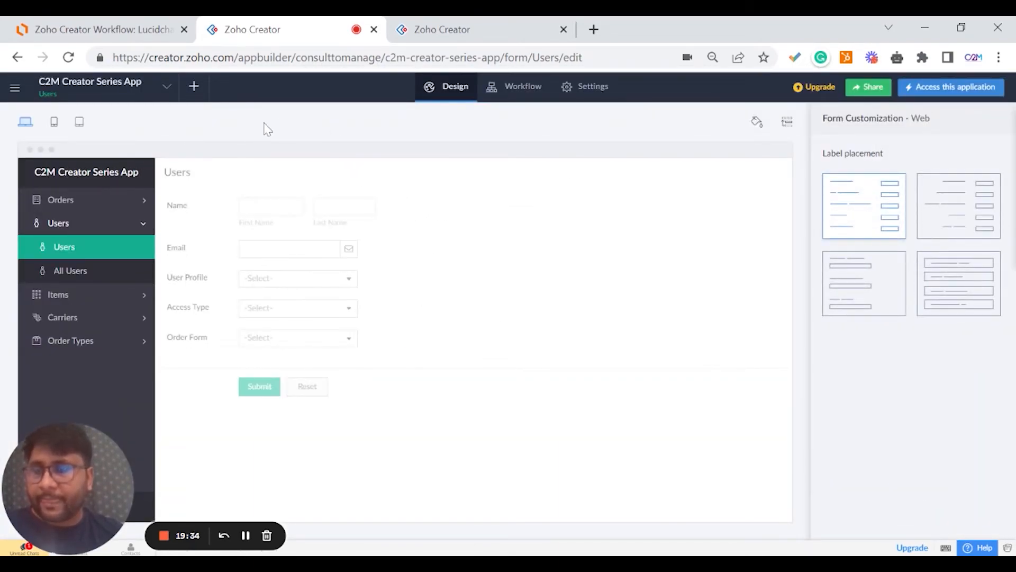
Expand the Users, Orders, Items, Carriers and Order Types sections in the preview.
left_click(133, 228)
left_click(118, 228)
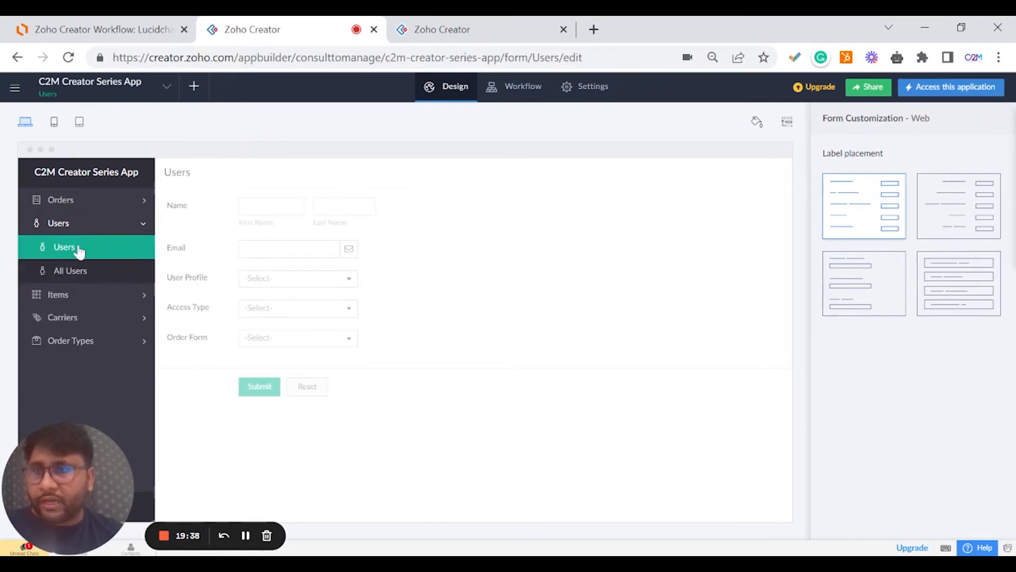
left_click(67, 201)
left_click(73, 296)
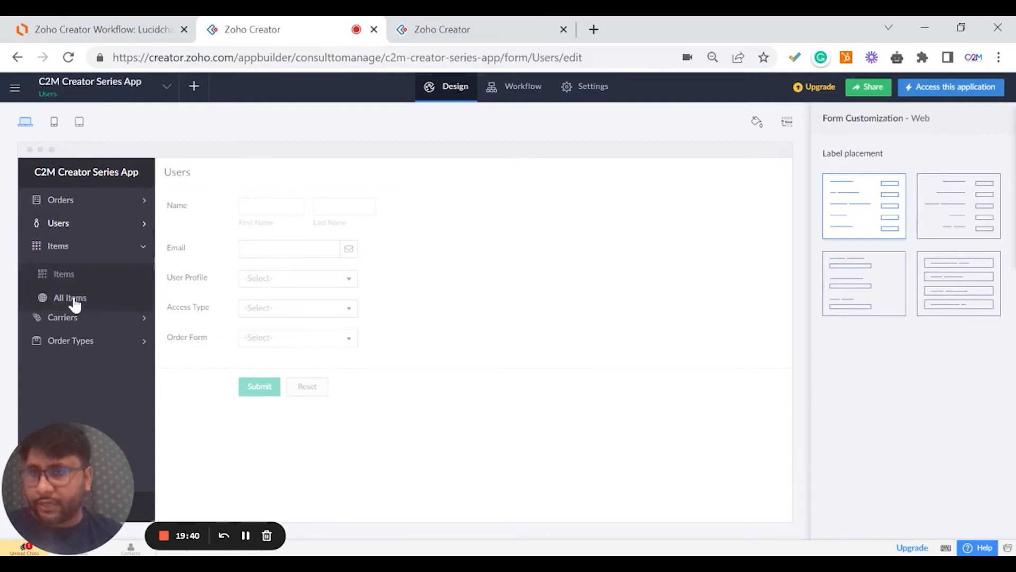
left_click(74, 323)
left_click(93, 343)
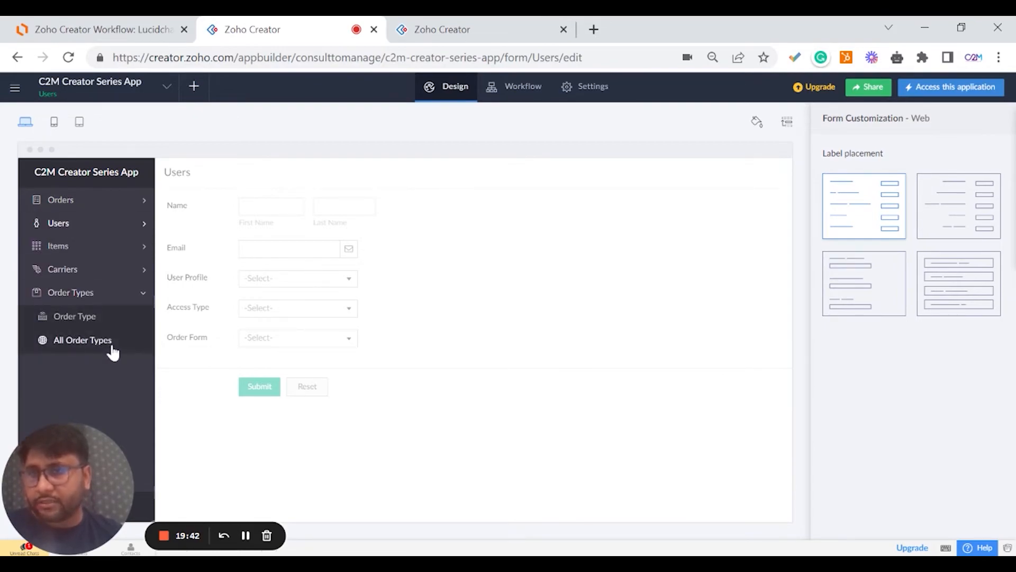
left_click(112, 31)
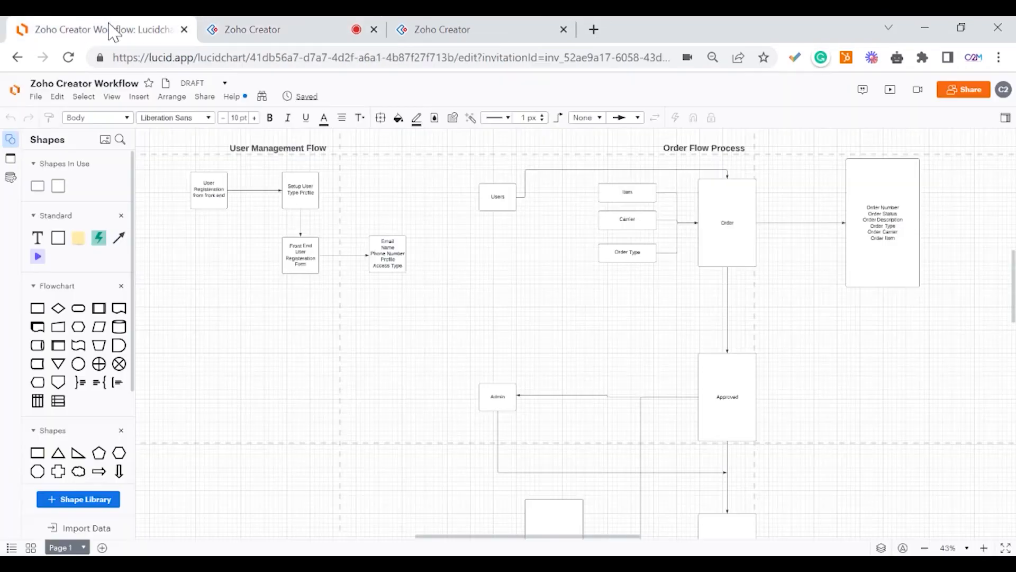
scroll(555, 276, "up", 3)
left_click(627, 271)
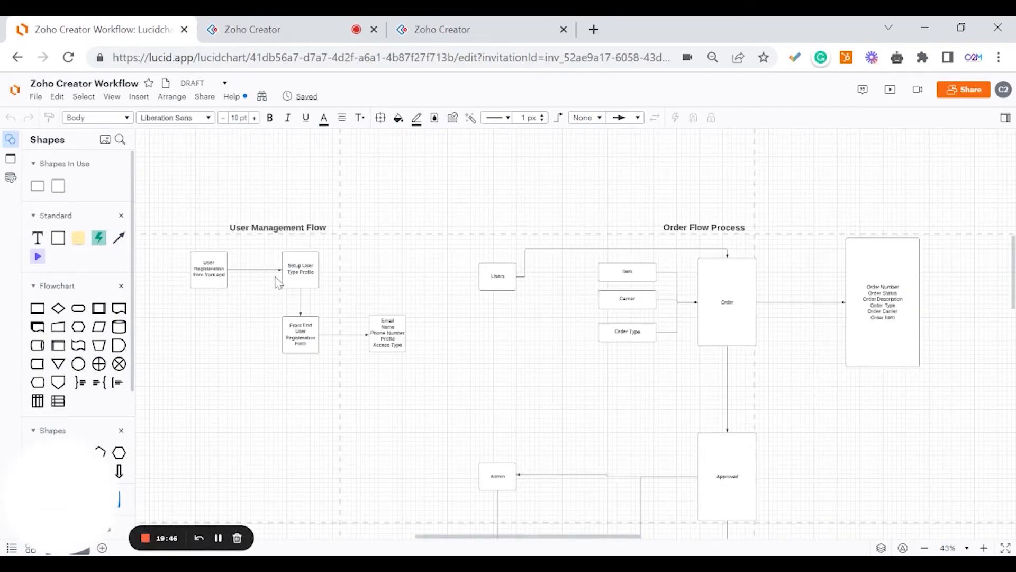
scroll(736, 313, "down", 3)
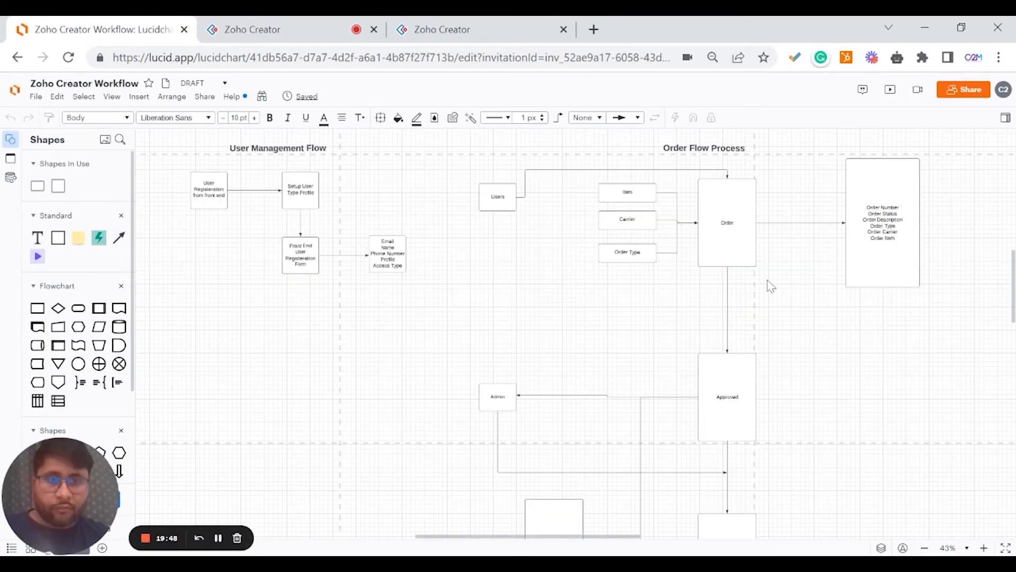
scroll(784, 277, "down", 3)
scroll(786, 275, "up", 3)
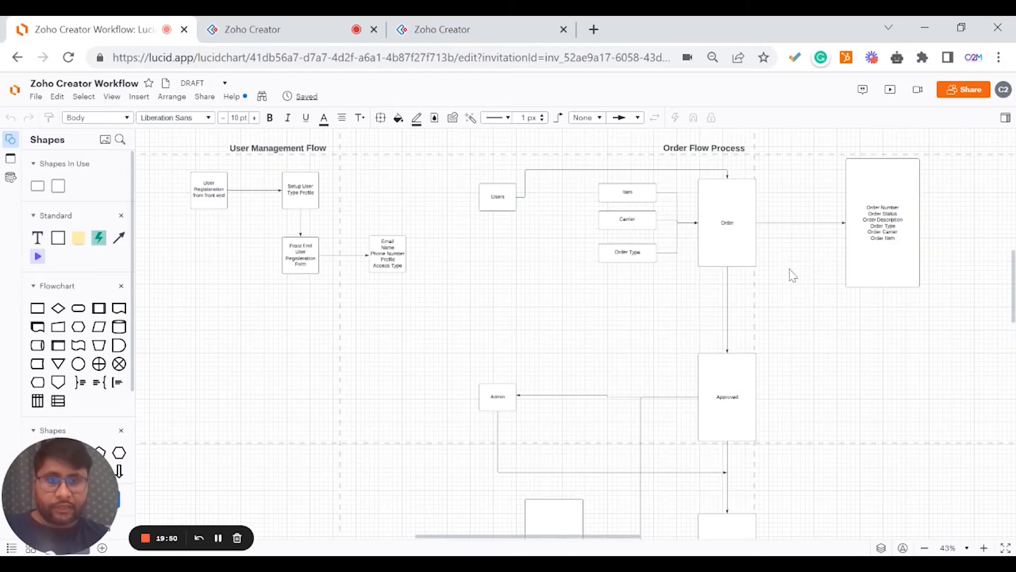
left_click(889, 243)
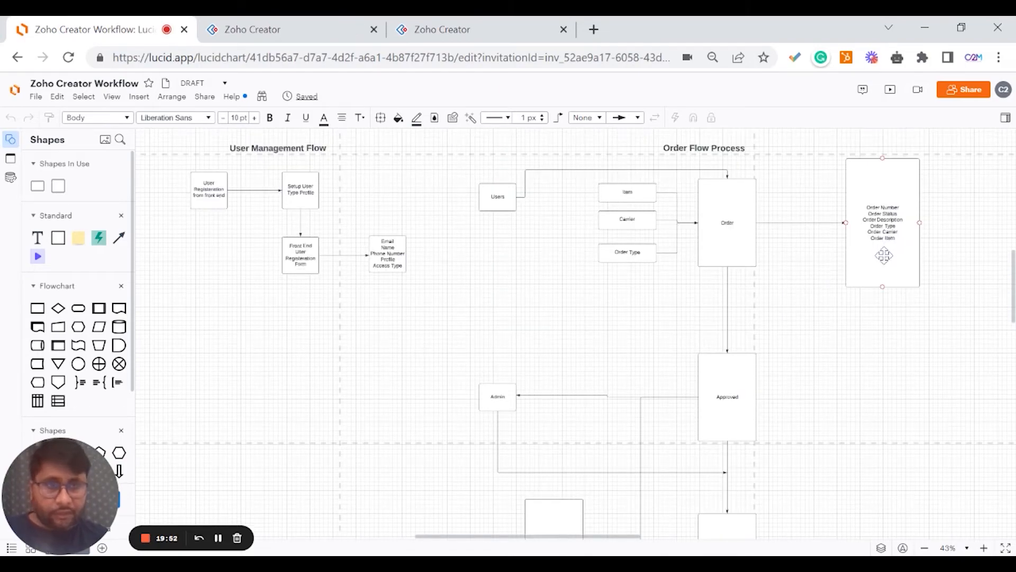
scroll(829, 299, "down", 5)
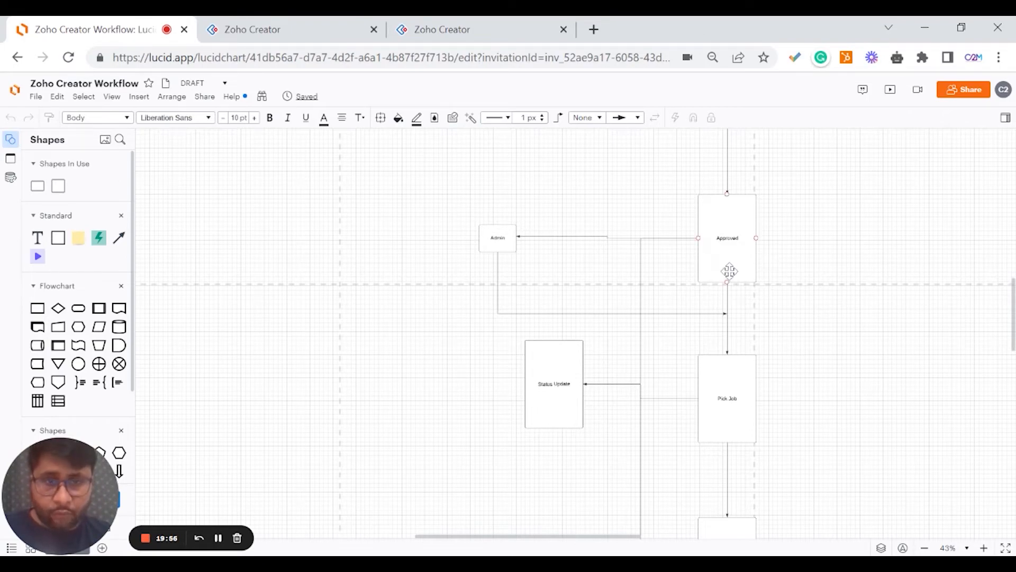
scroll(730, 270, "down", 4)
scroll(769, 325, "down", 4)
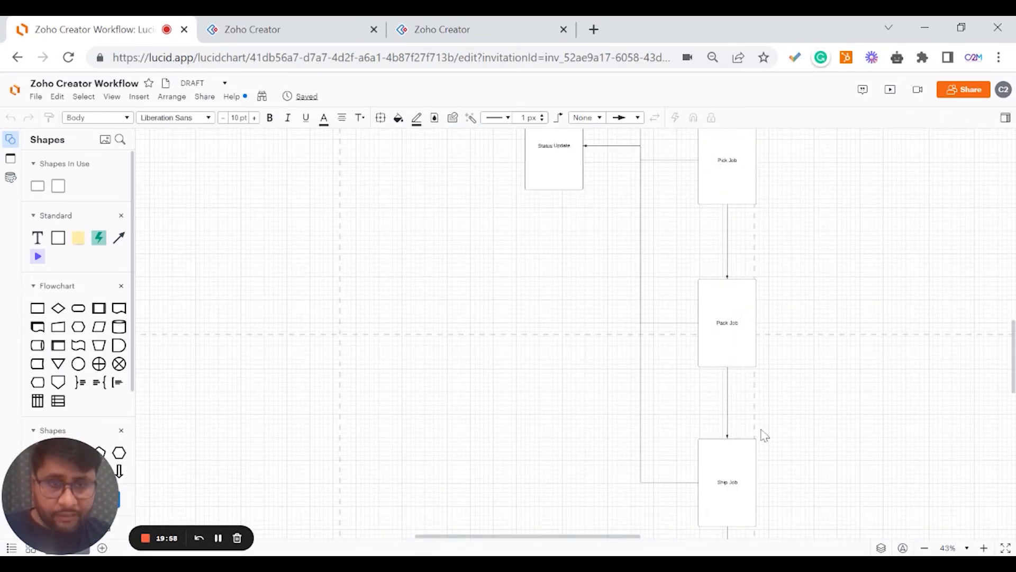
scroll(751, 458, "down", 3)
scroll(768, 501, "down", 2)
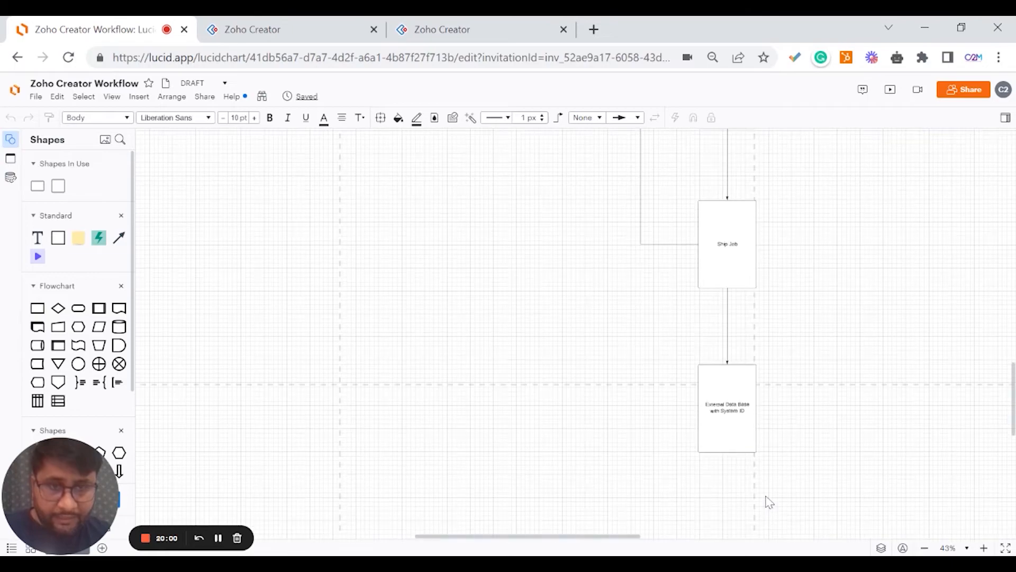
scroll(773, 423, "up", 4)
scroll(781, 416, "up", 5)
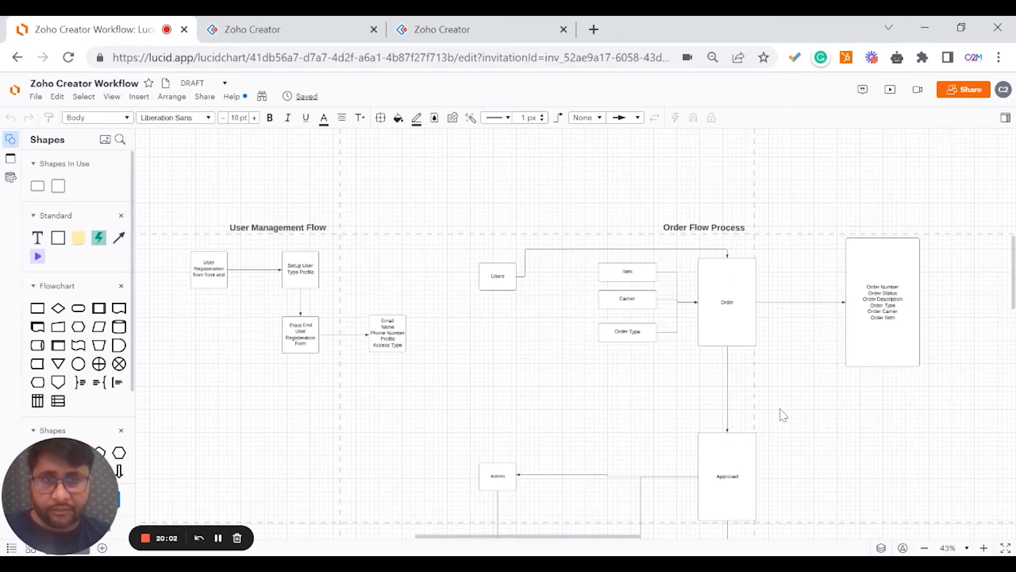
left_click(253, 29)
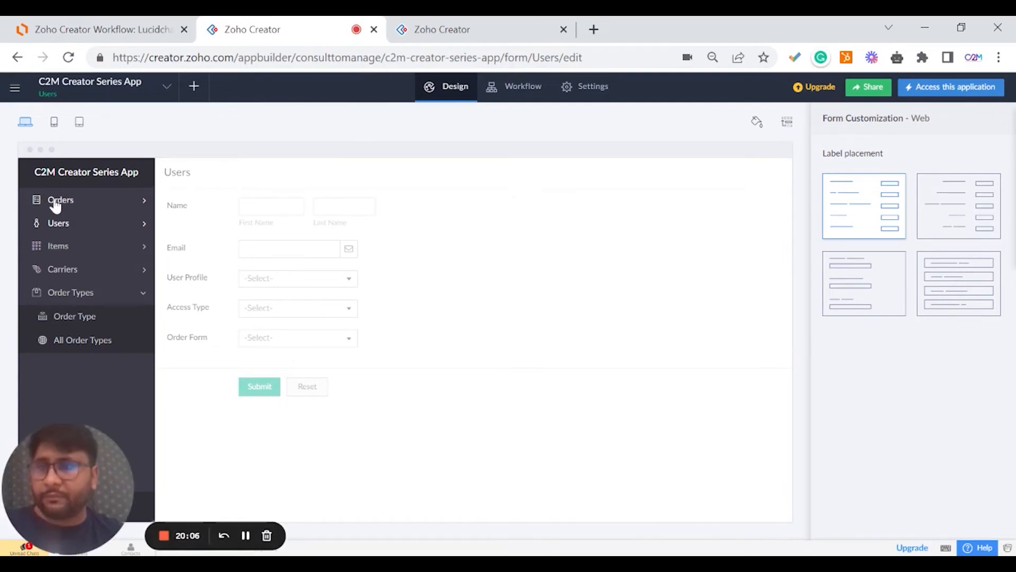
Open the Order Form and start a new Report component, checking the Lucidchart workflow diagram.
left_click(55, 204)
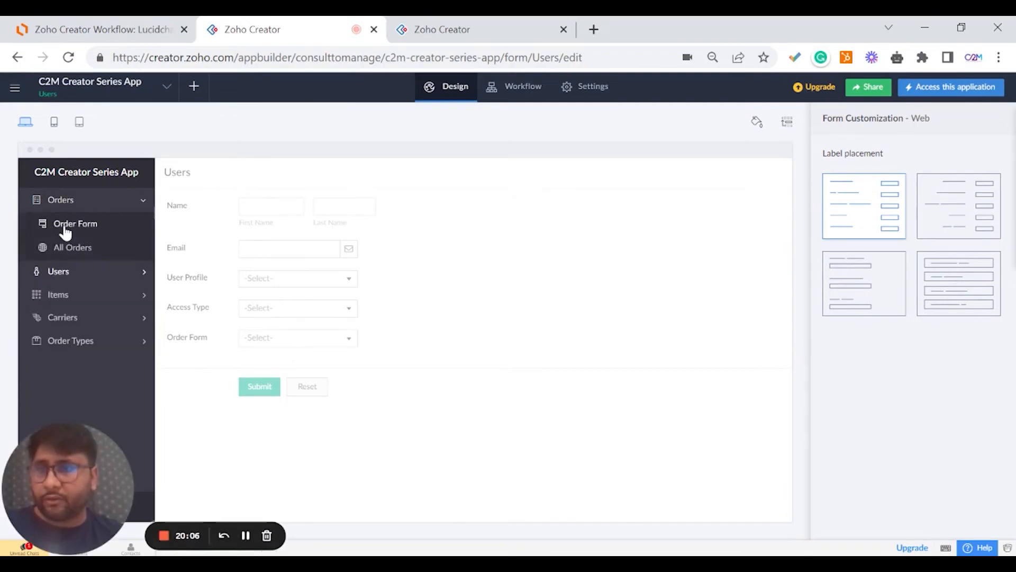
left_click(64, 225)
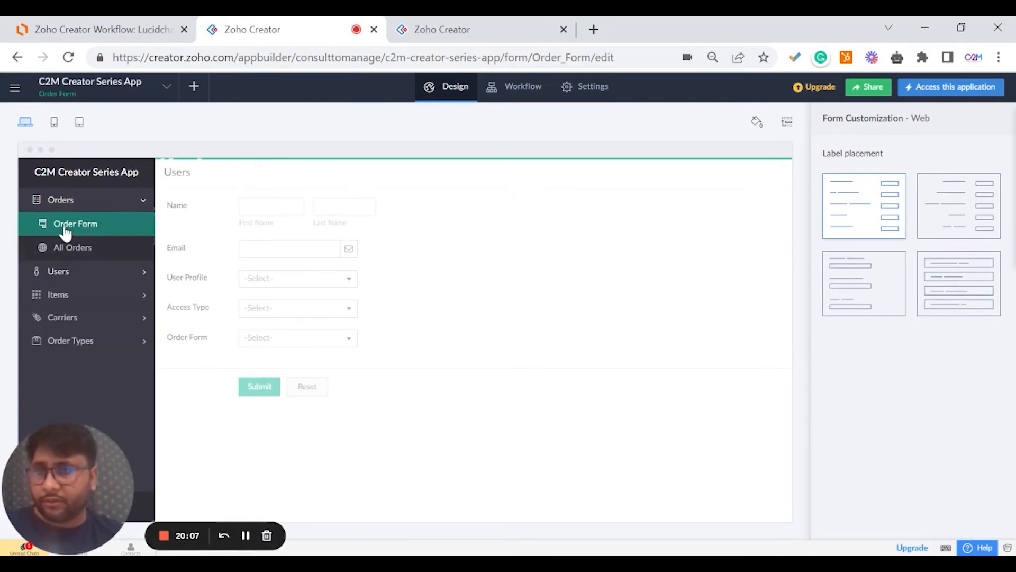
left_click(194, 89)
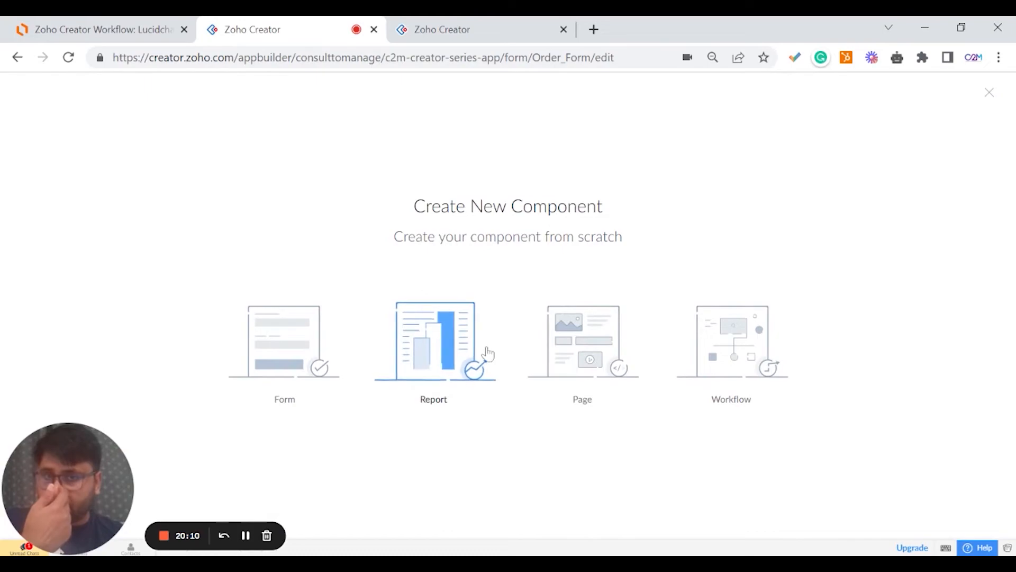
left_click(458, 358)
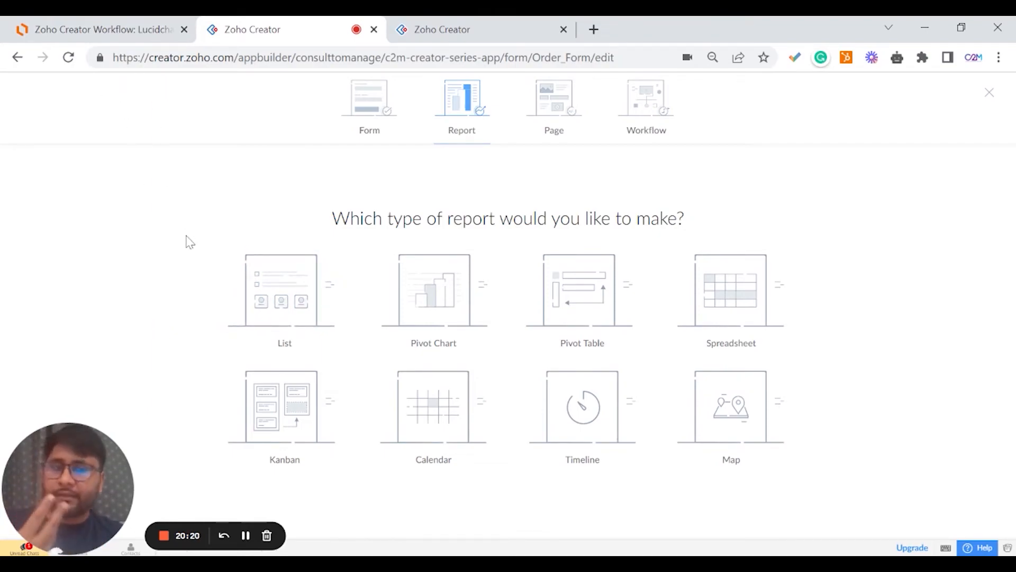
left_click(159, 32)
left_click(223, 29)
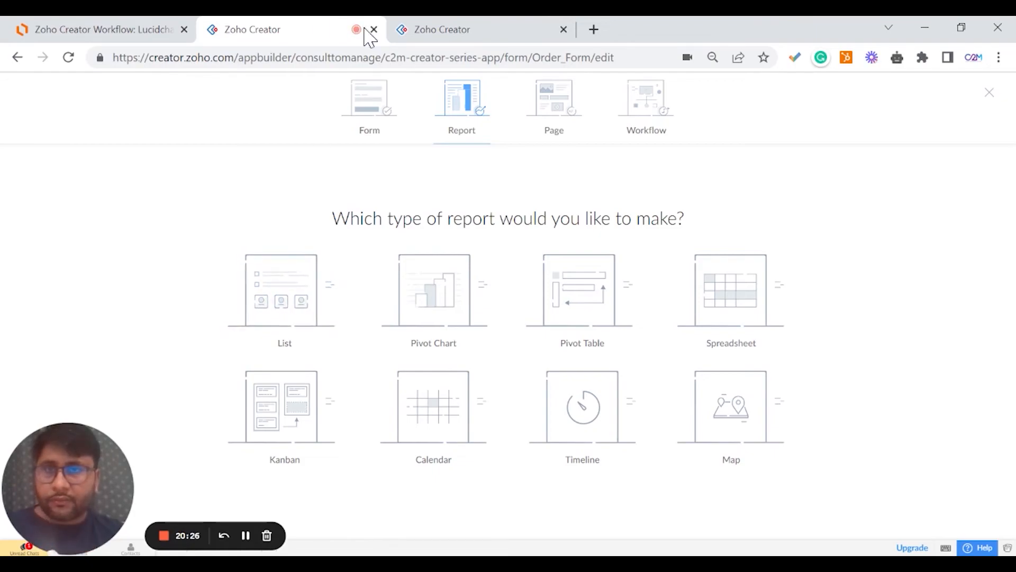
left_click(139, 26)
Scroll the Lucidchart workflow past Approved, Pick Job, Pack Job and Ship Job, then return to Zoho Creator.
scroll(622, 413, "down", 6)
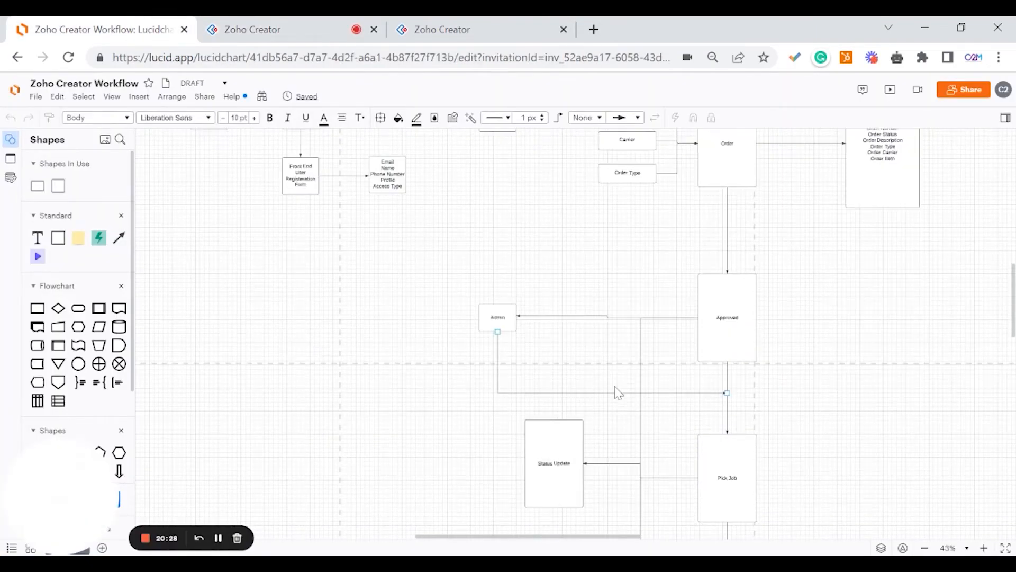
scroll(693, 374, "down", 3)
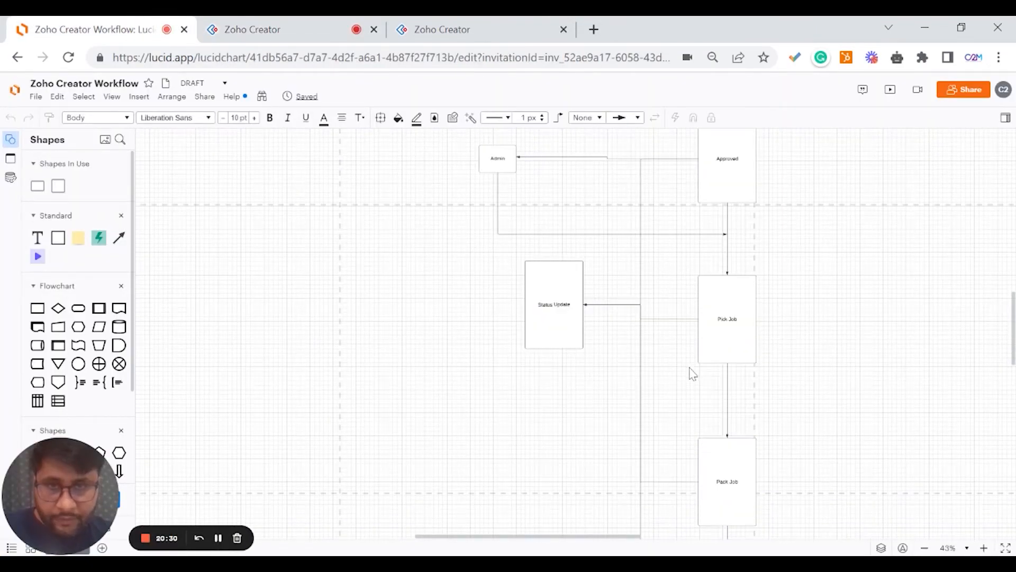
scroll(691, 372, "down", 5)
scroll(670, 390, "down", 5)
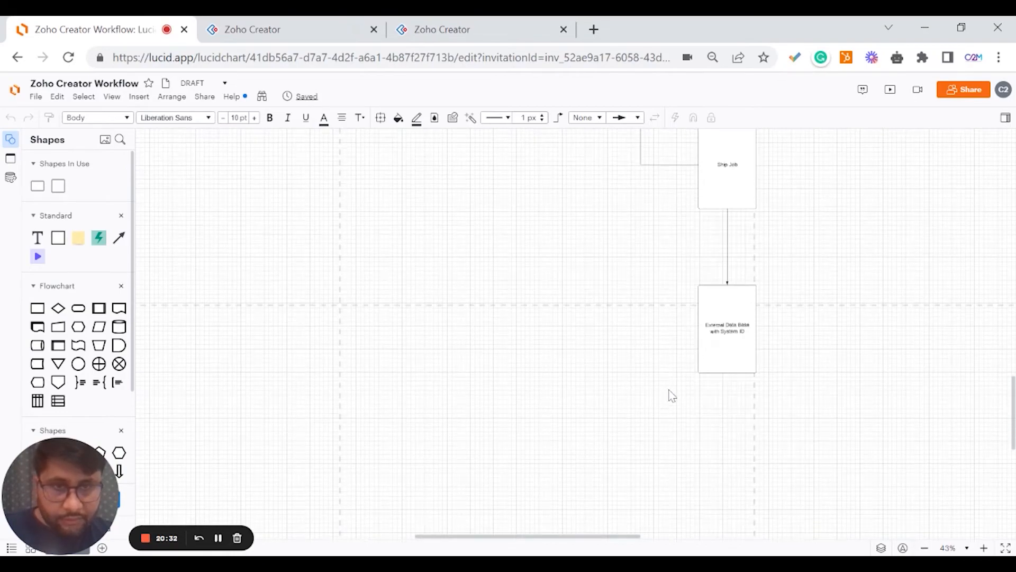
scroll(671, 396, "up", 12)
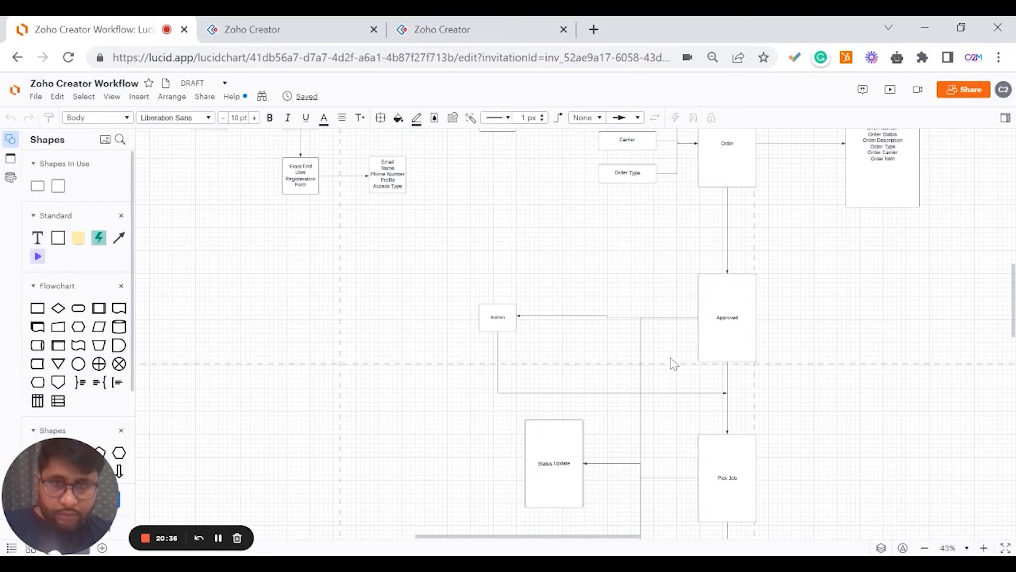
scroll(690, 362, "down", 5)
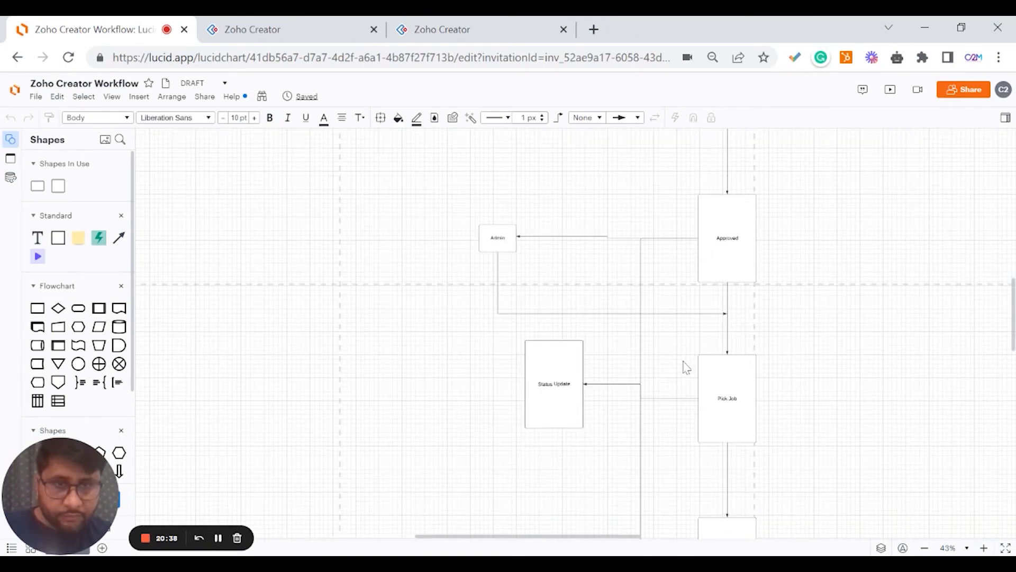
scroll(688, 372, "down", 5)
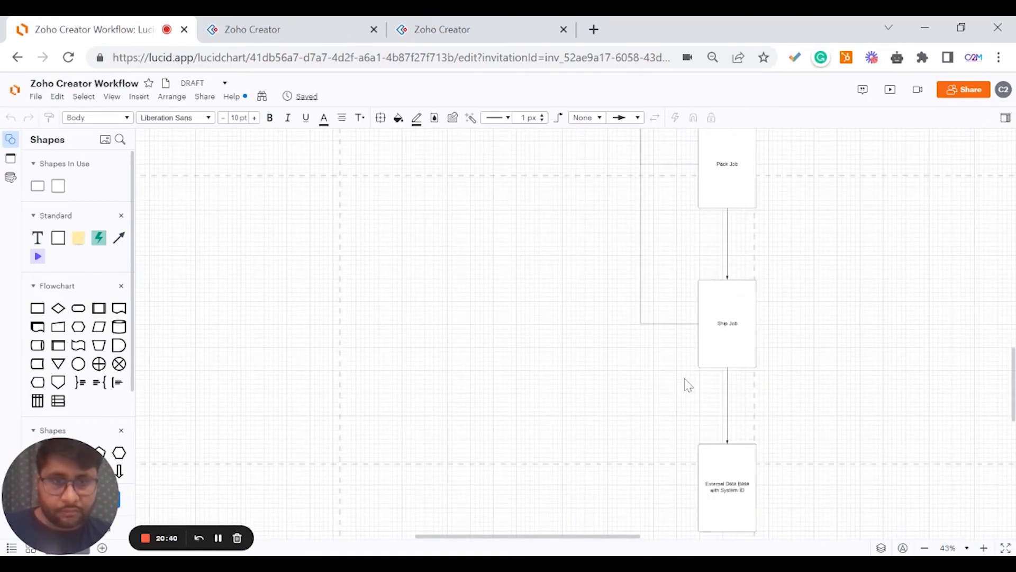
left_click(267, 27)
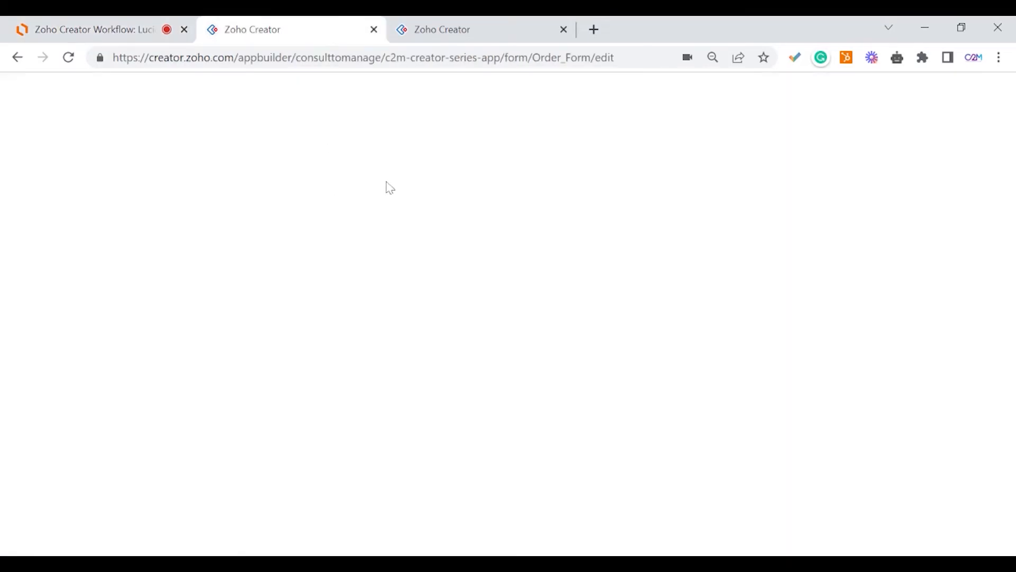
Create a list report named Pick Orders based on Order Form.
left_click(419, 33)
left_click(318, 36)
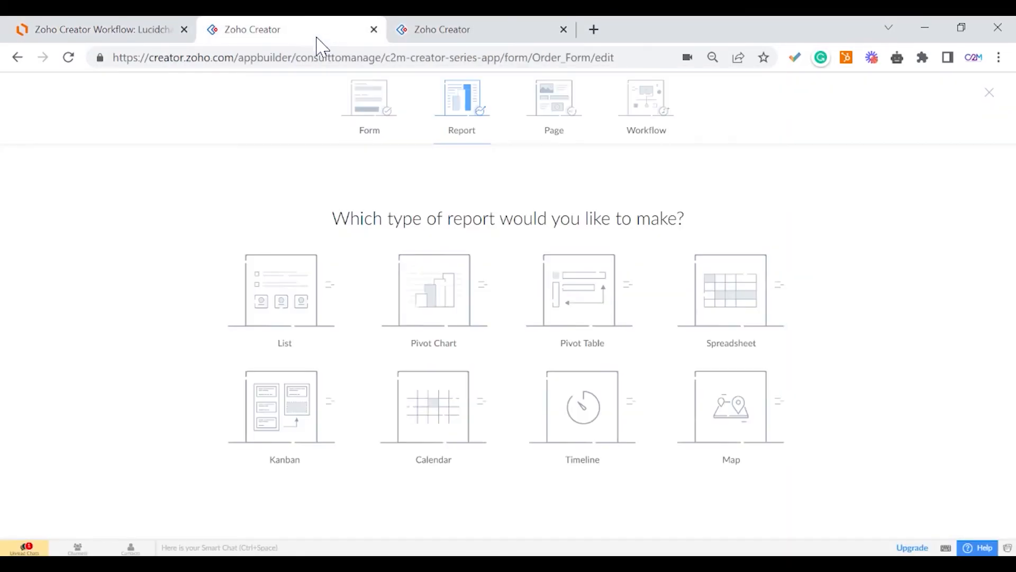
left_click(298, 299)
left_click(508, 298)
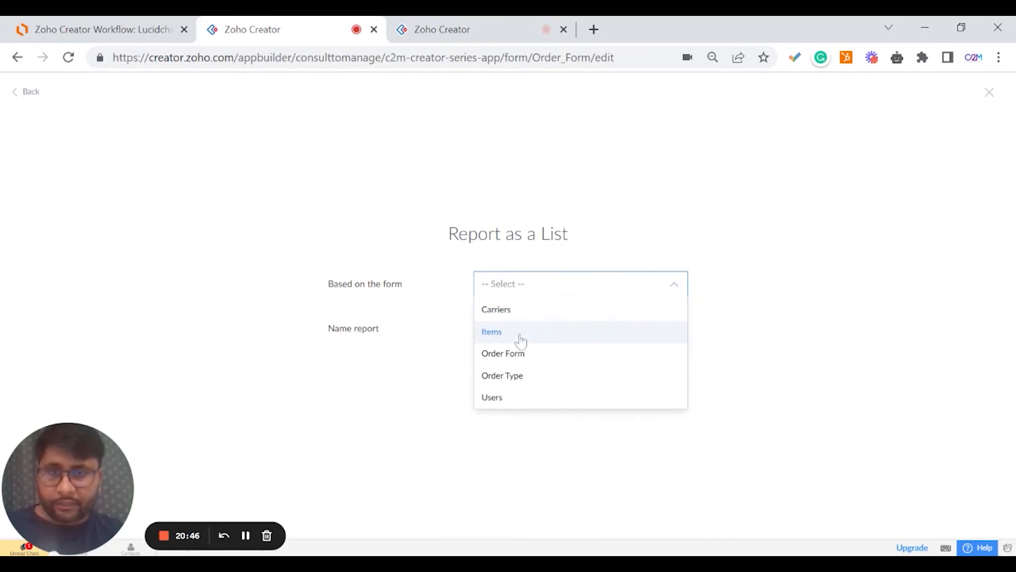
left_click(522, 352)
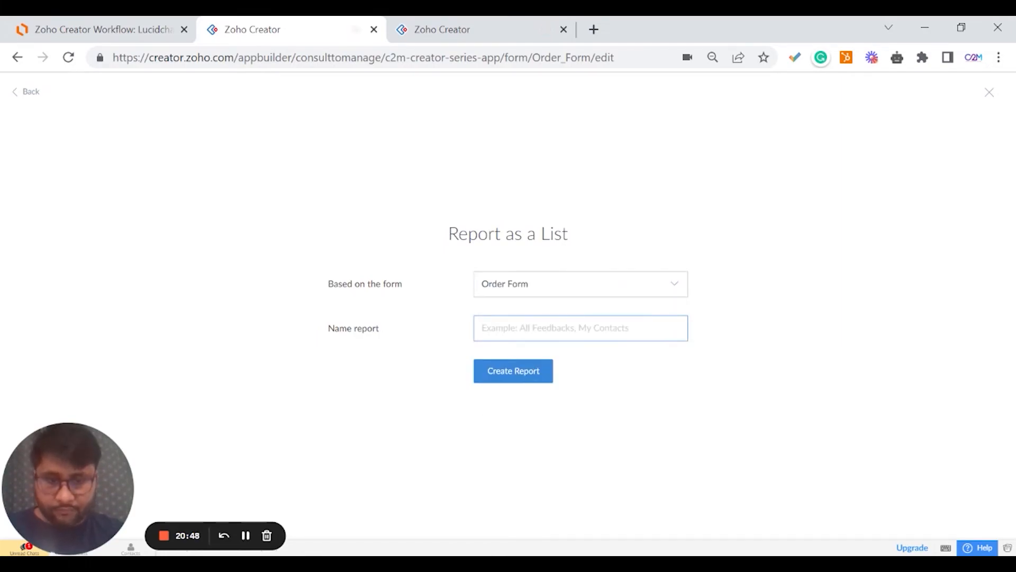
type("Pick Orders")
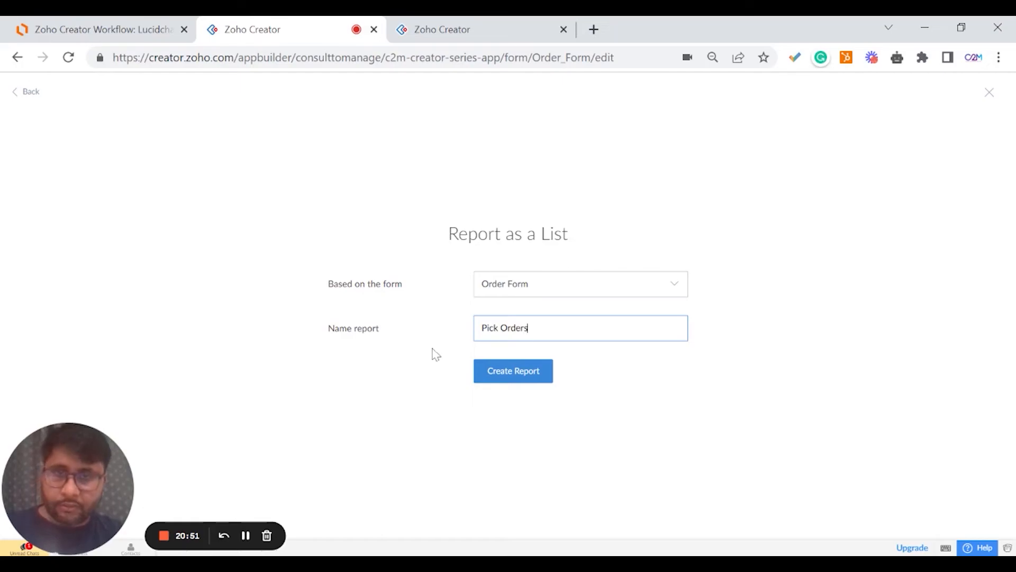
left_click(477, 373)
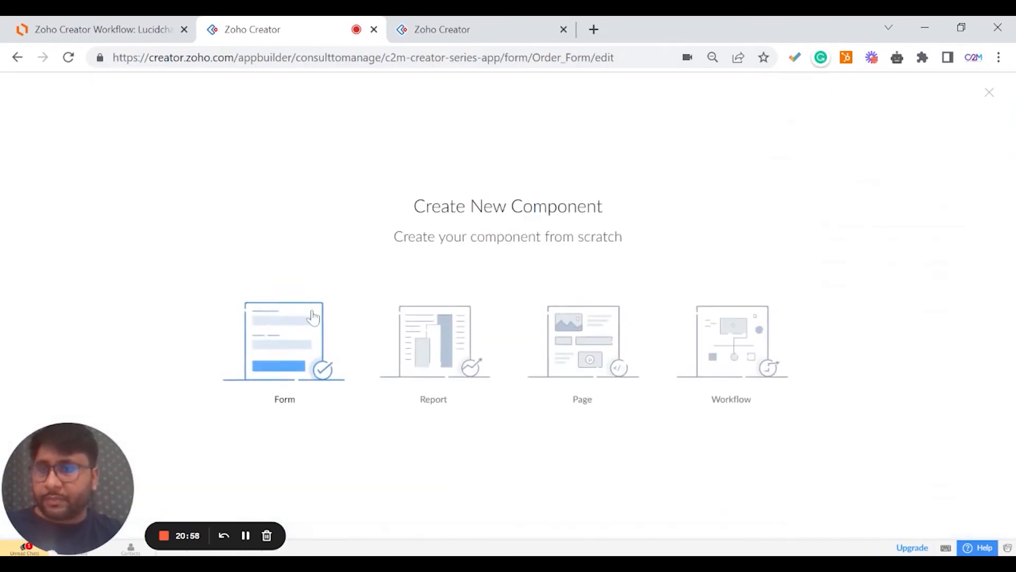
Create a list report named Pack Orders based on Order Form.
left_click(418, 338)
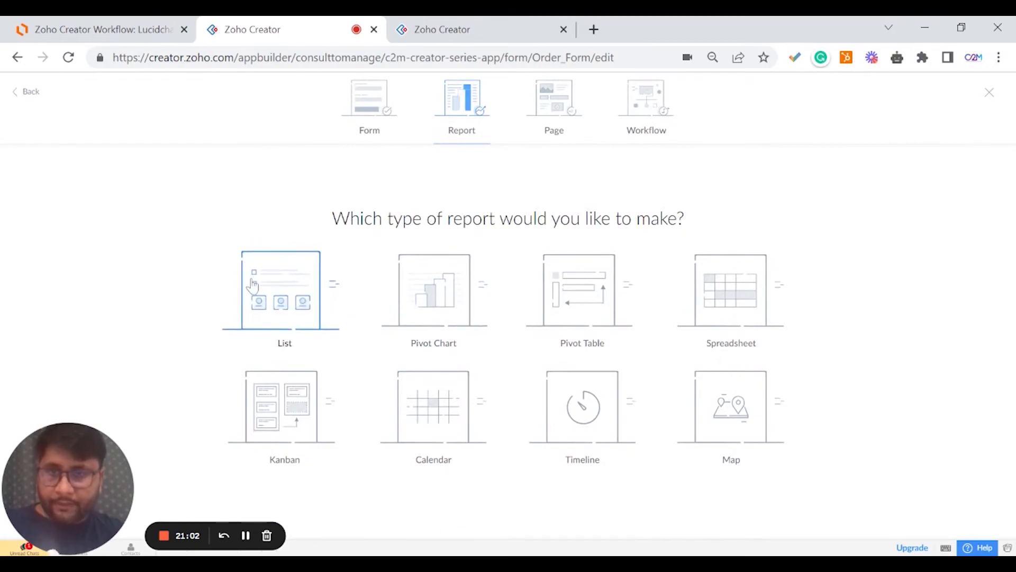
left_click(281, 293)
left_click(533, 292)
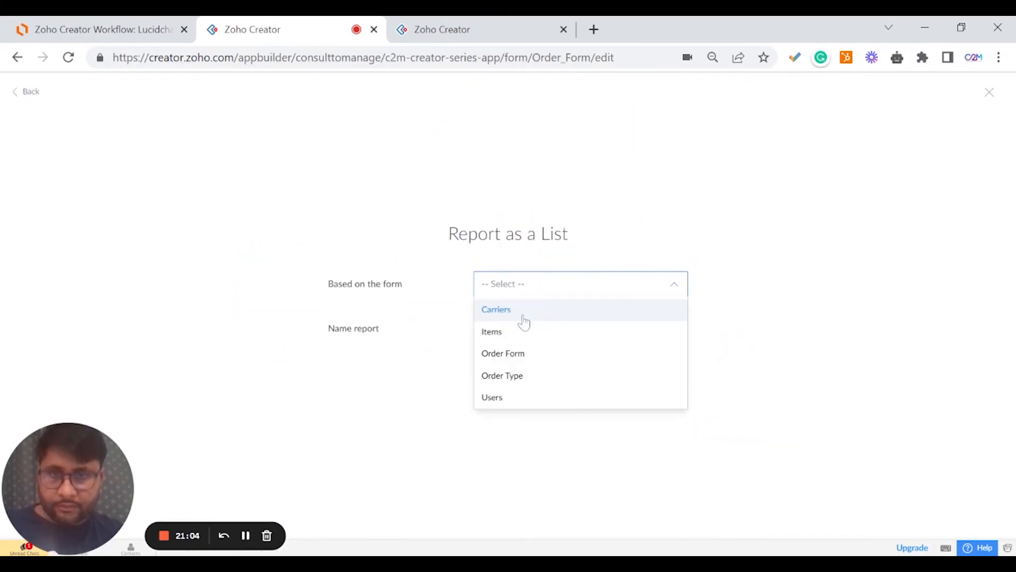
left_click(524, 354)
type("Pack Orders")
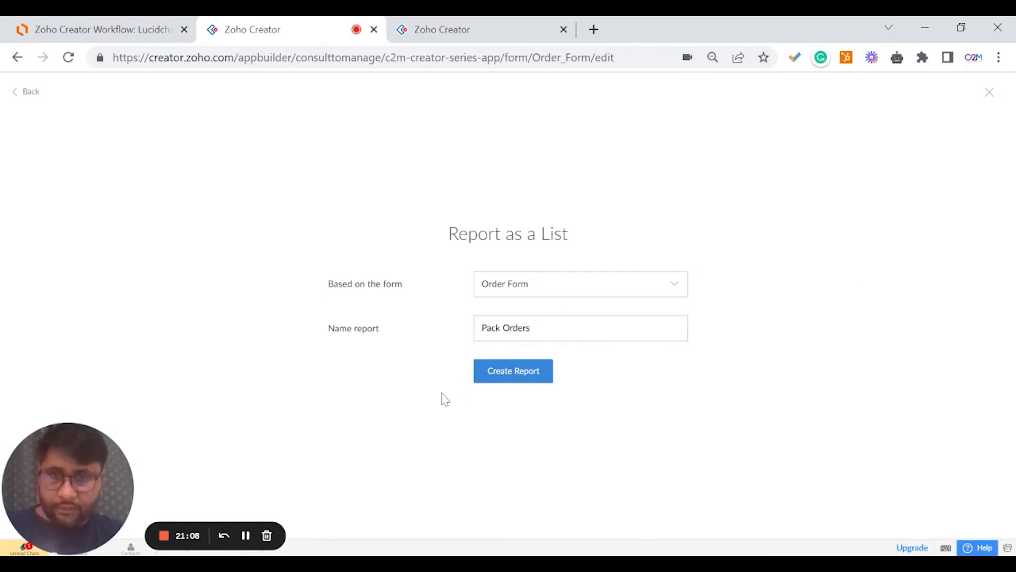
left_click(482, 380)
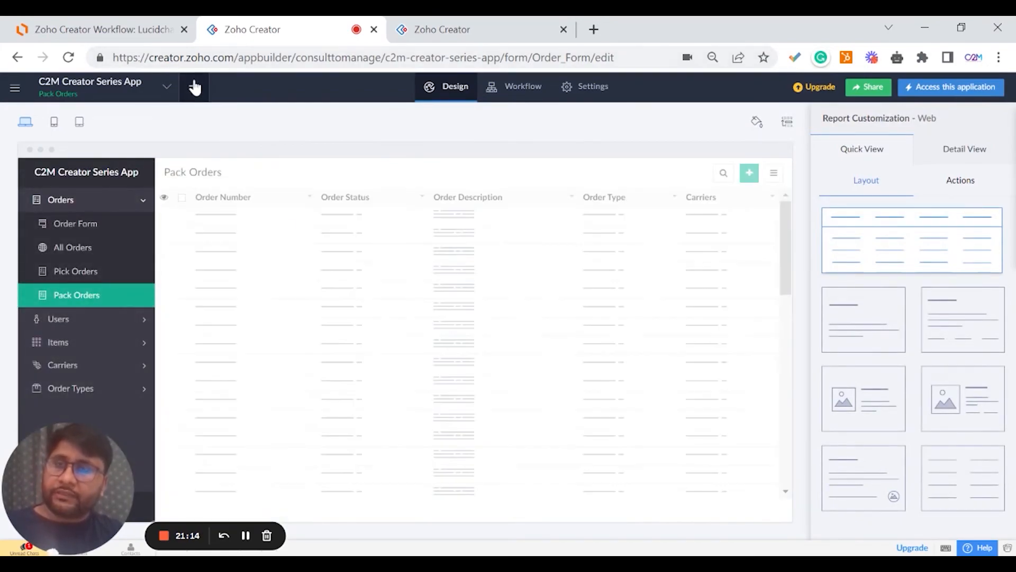
left_click(194, 87)
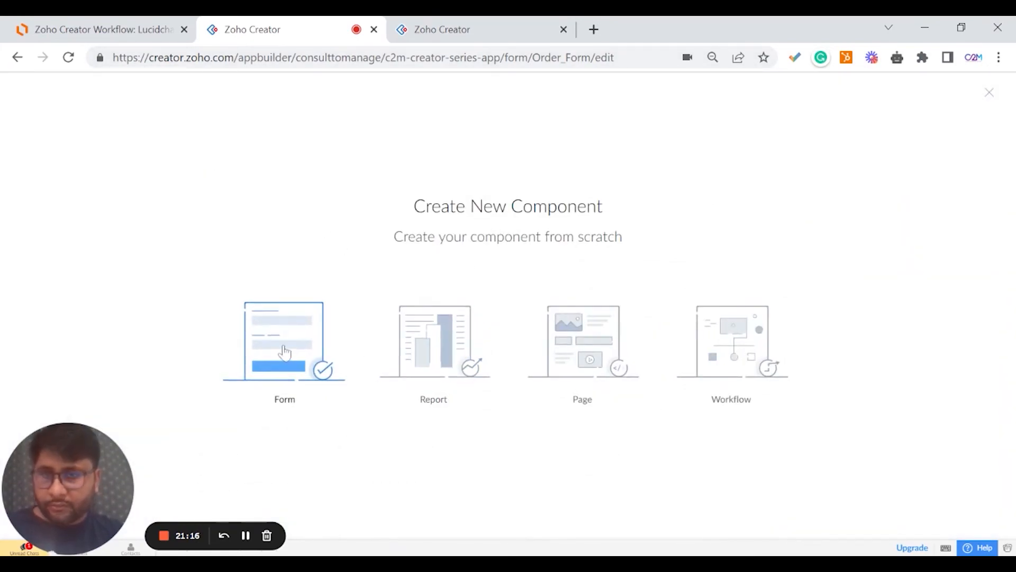
Create a list report named Ship Order based on Order Form.
left_click(284, 352)
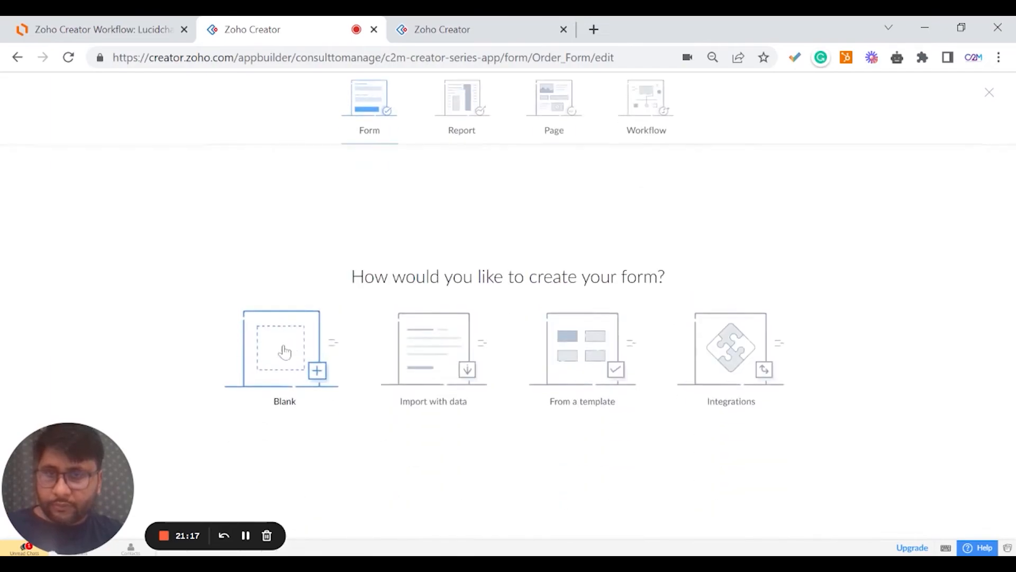
left_click(462, 101)
left_click(281, 291)
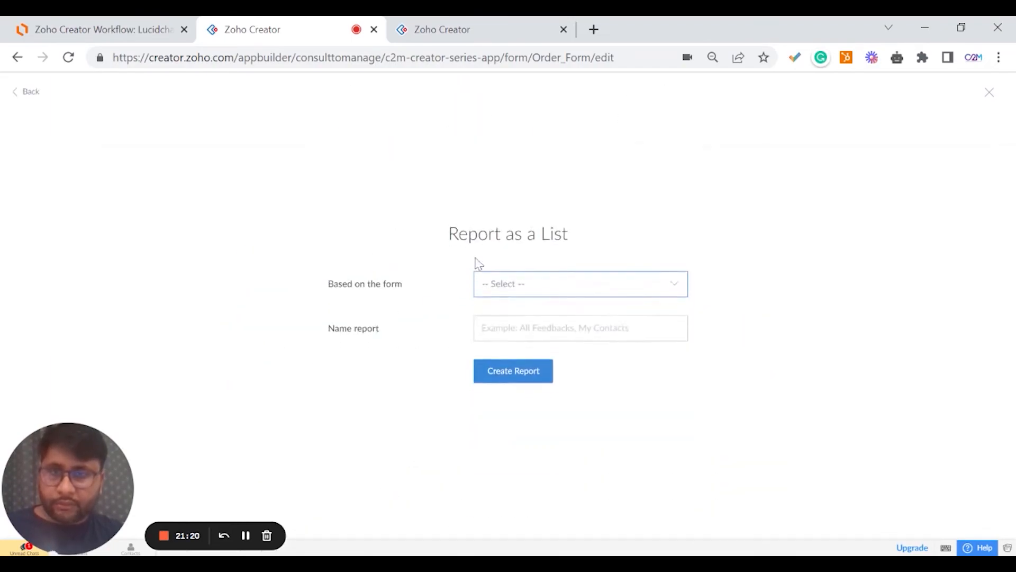
left_click(503, 285)
left_click(513, 352)
left_click(529, 328)
type("Ship Order")
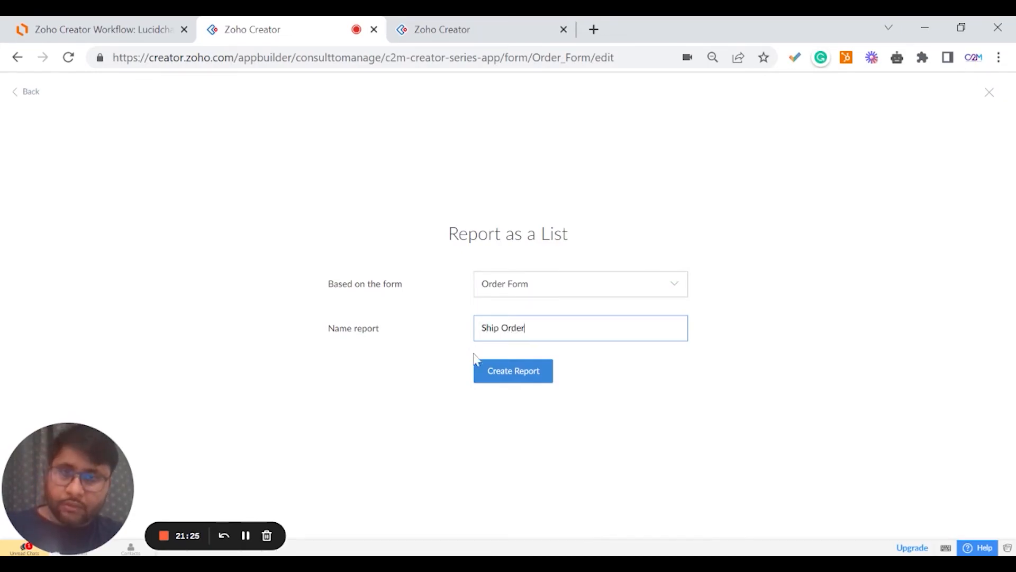
left_click(493, 372)
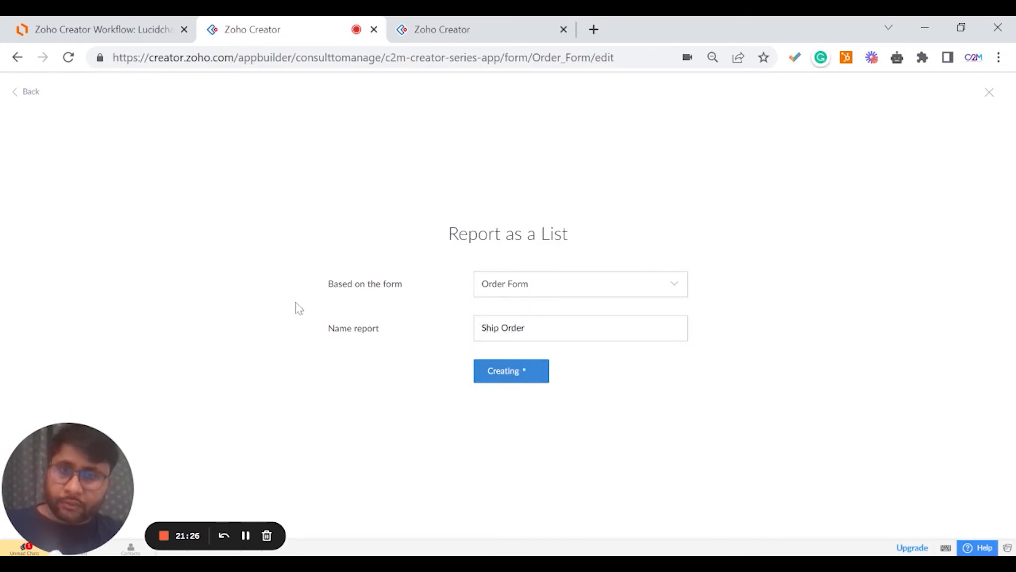
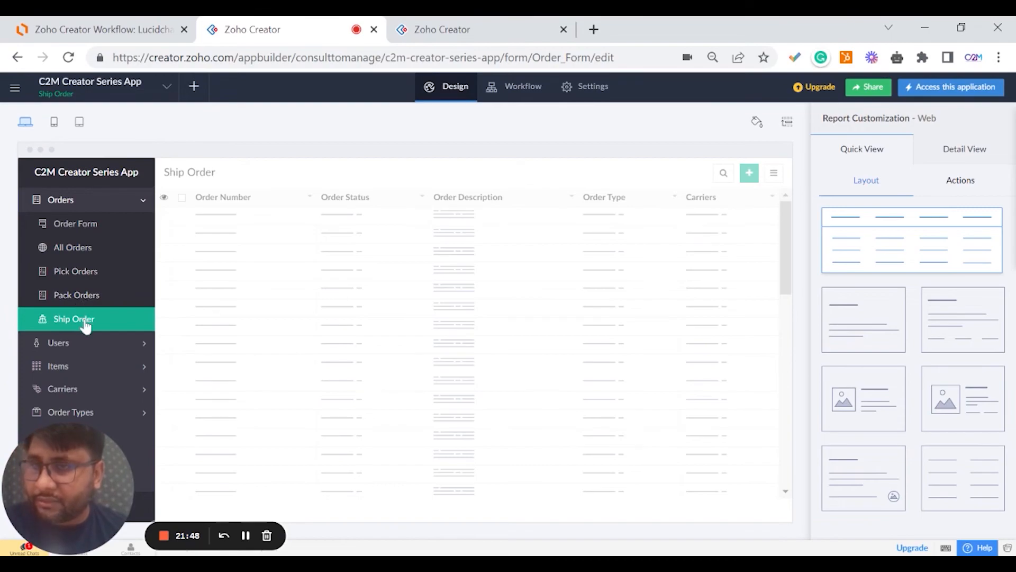
Rename the Ship Order report and its link name to Ship Orders, then open Pick Orders.
left_click(82, 298)
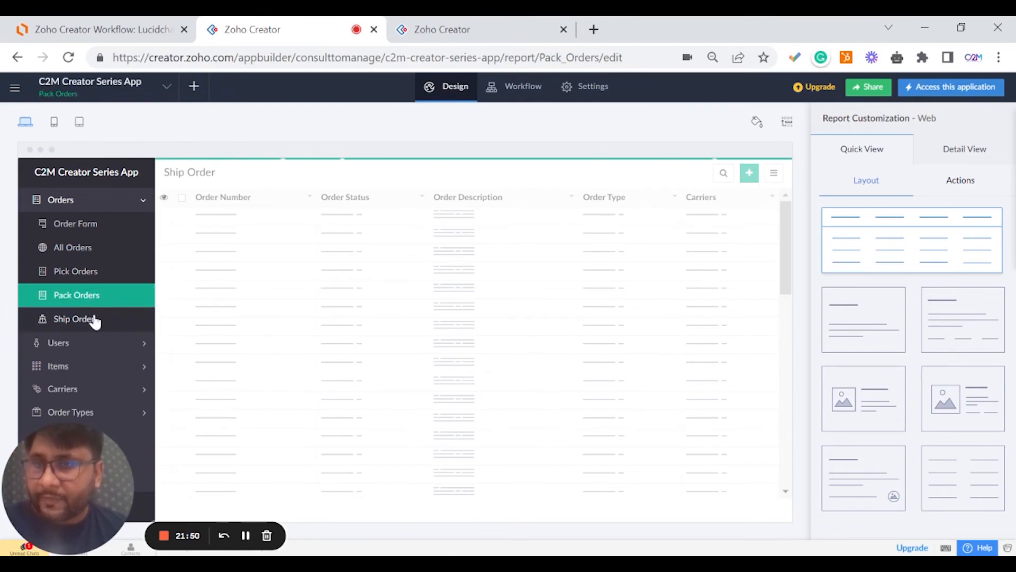
left_click(77, 318)
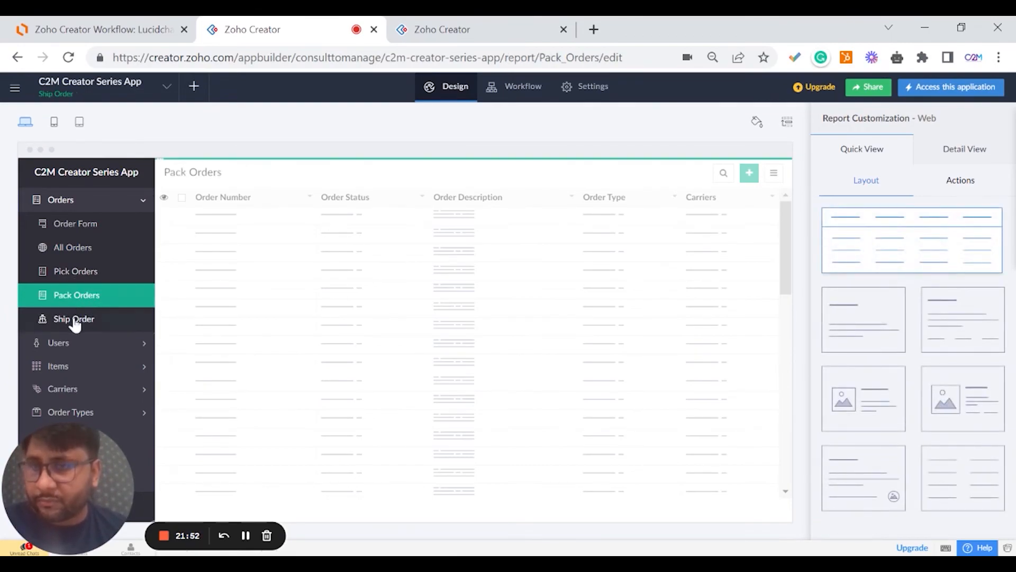
mouse_move(359, 320)
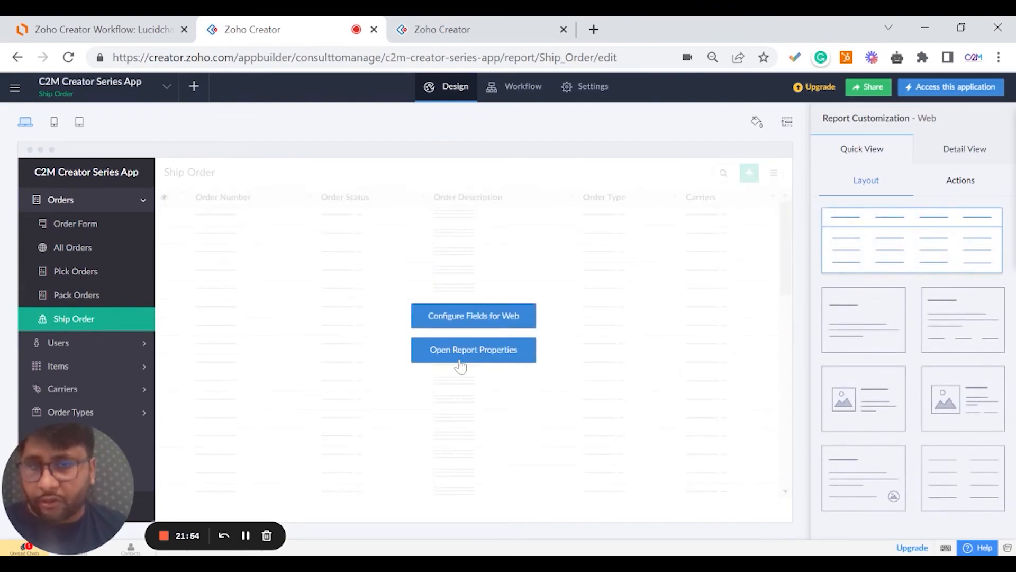
left_click(460, 362)
left_click(943, 88)
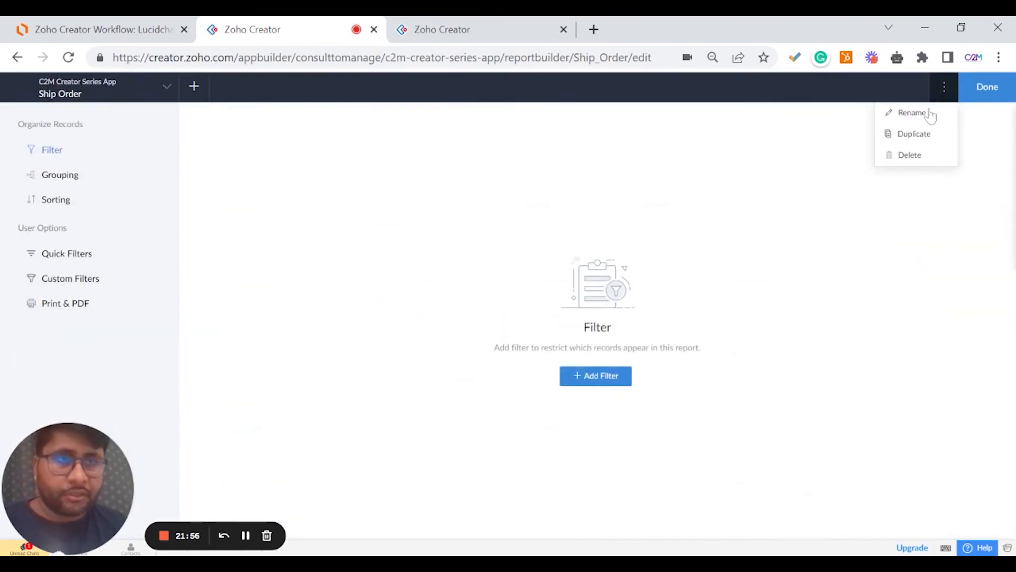
left_click(927, 115)
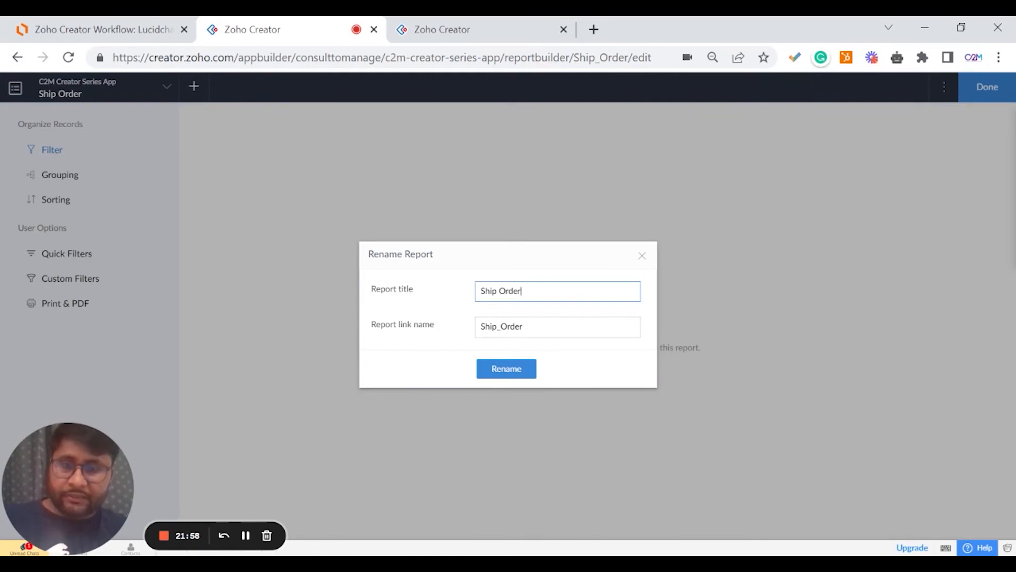
type("s")
left_click(534, 326)
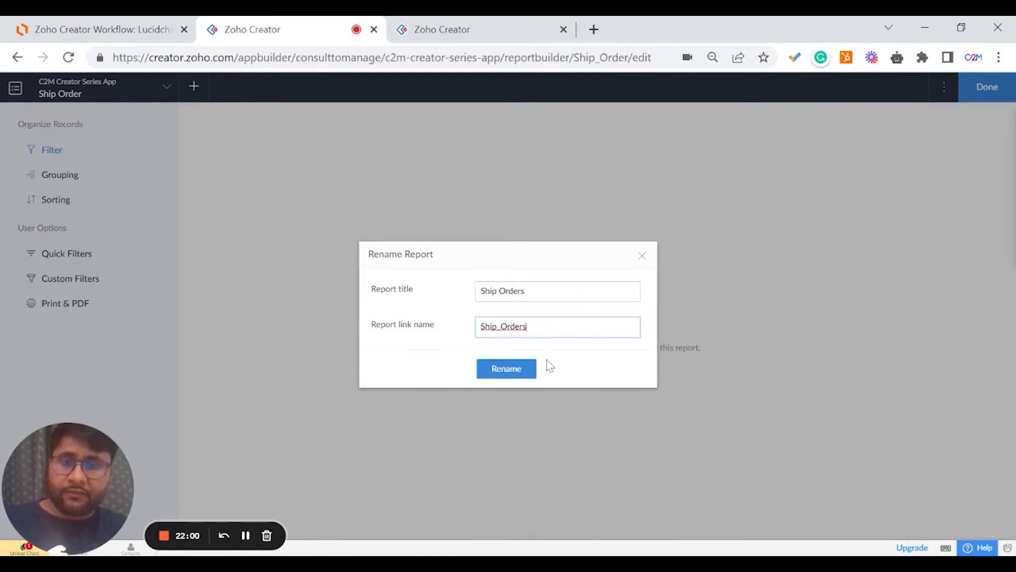
left_click(520, 368)
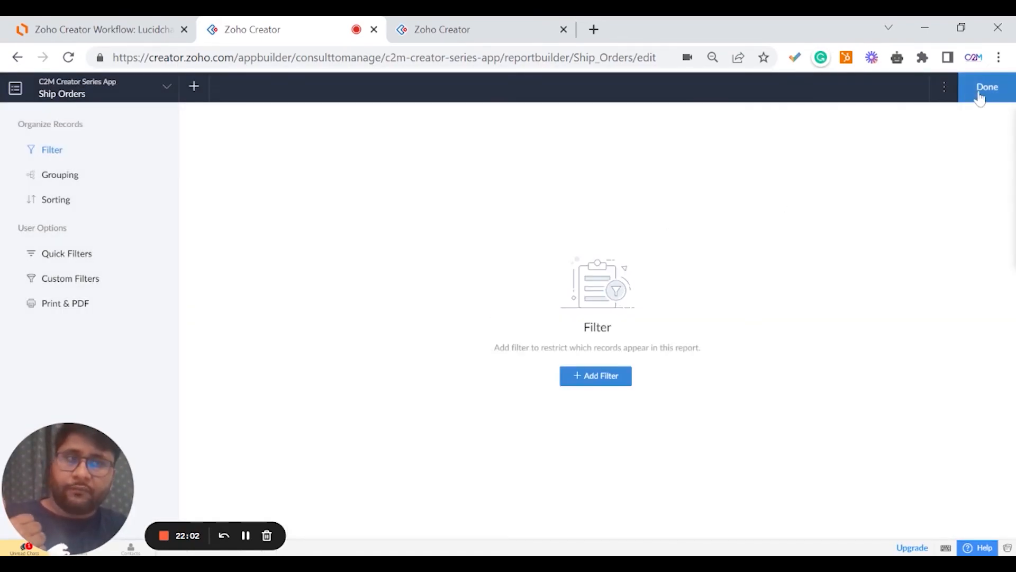
left_click(979, 98)
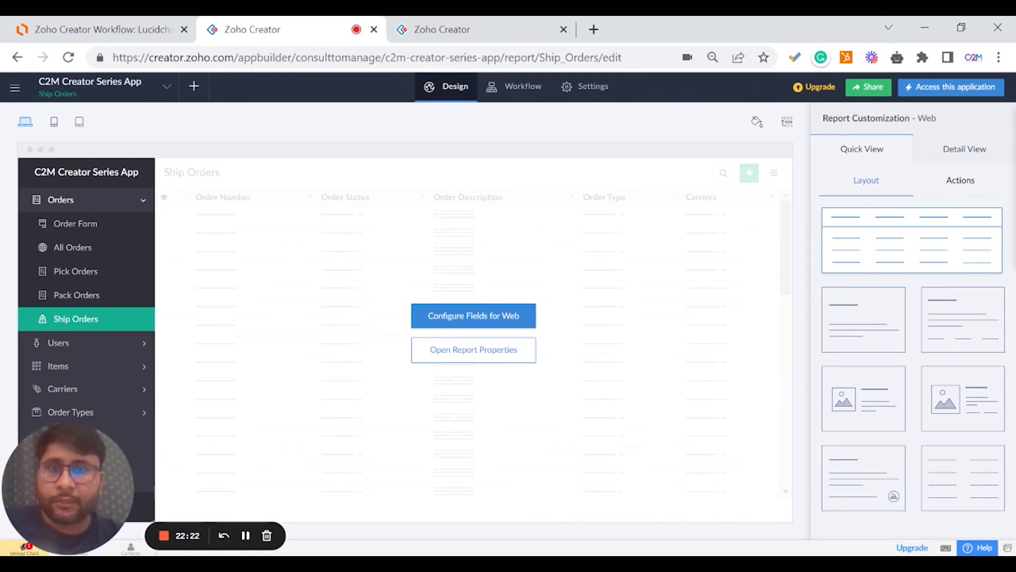
left_click(87, 273)
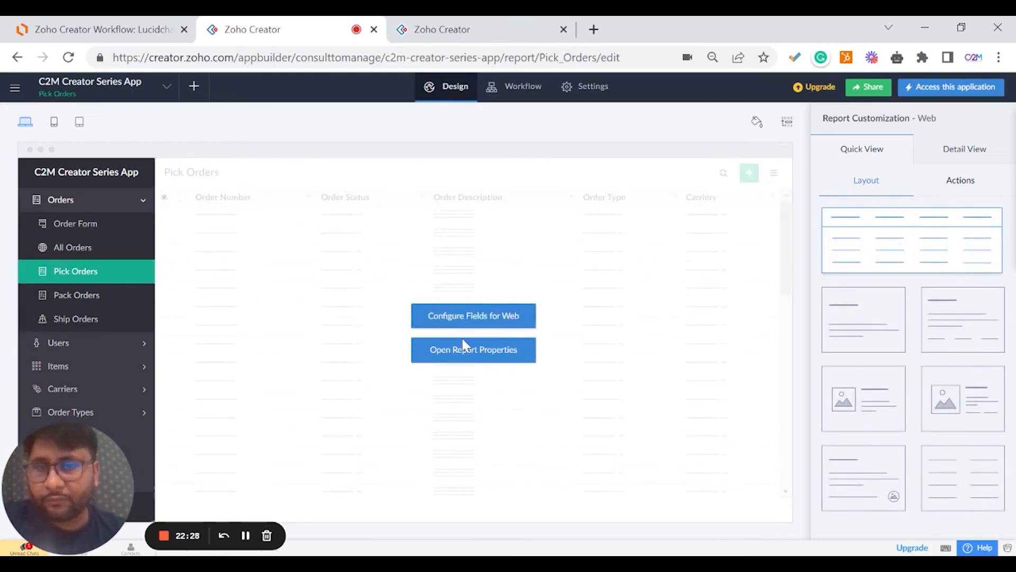
Save a Pick Orders filter where Order Status equals Processing.
left_click(460, 354)
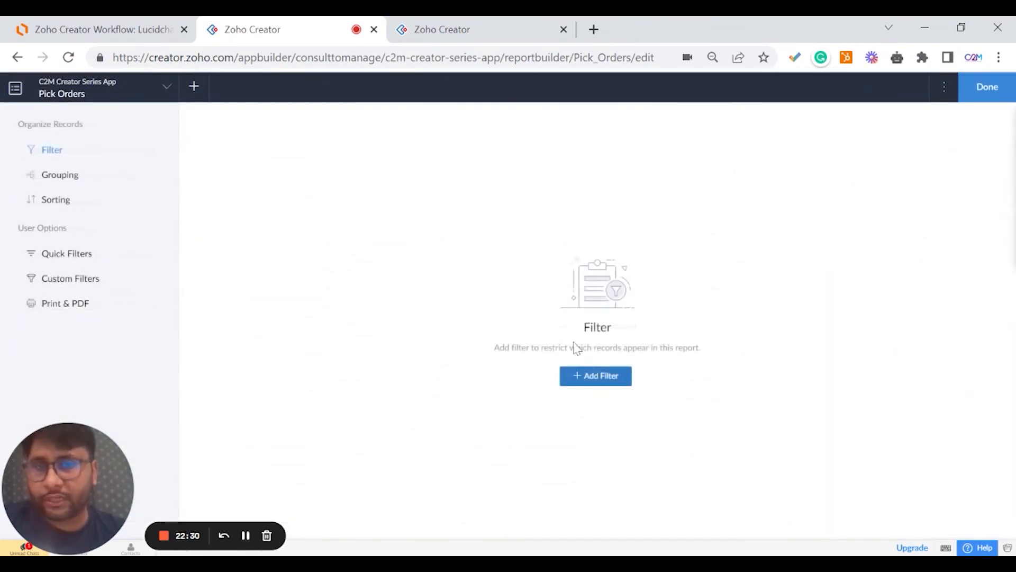
left_click(586, 374)
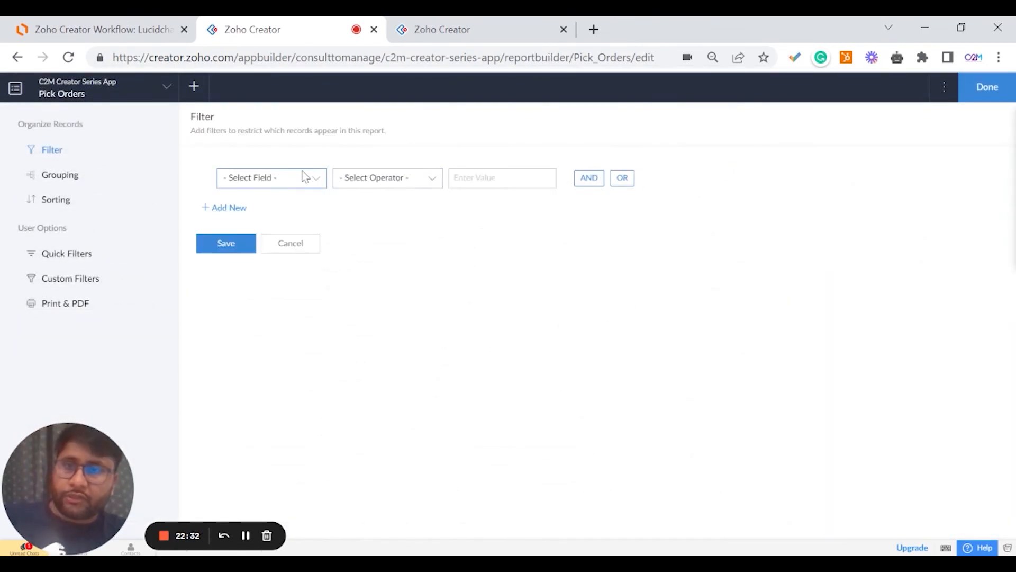
left_click(302, 178)
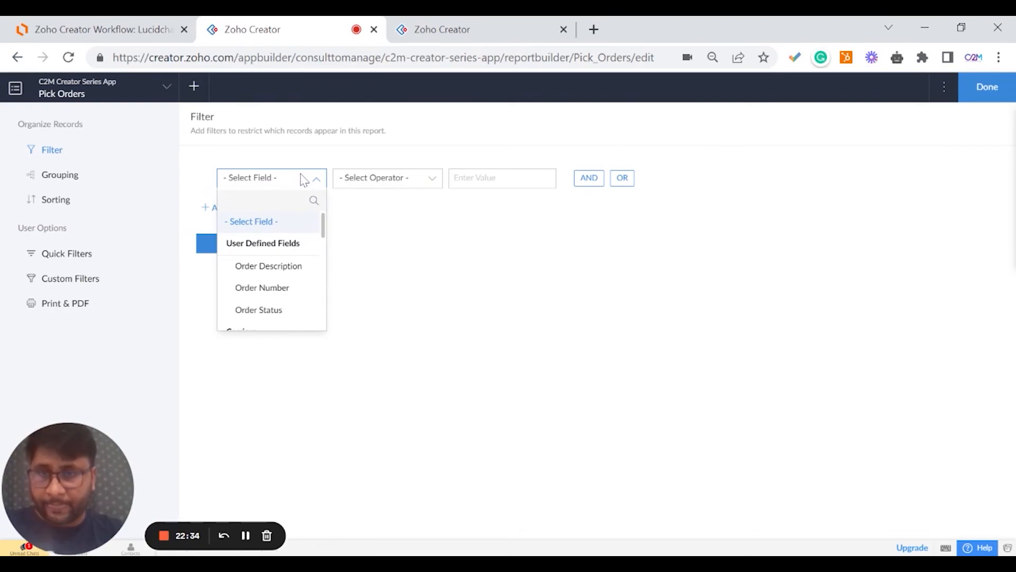
left_click(279, 310)
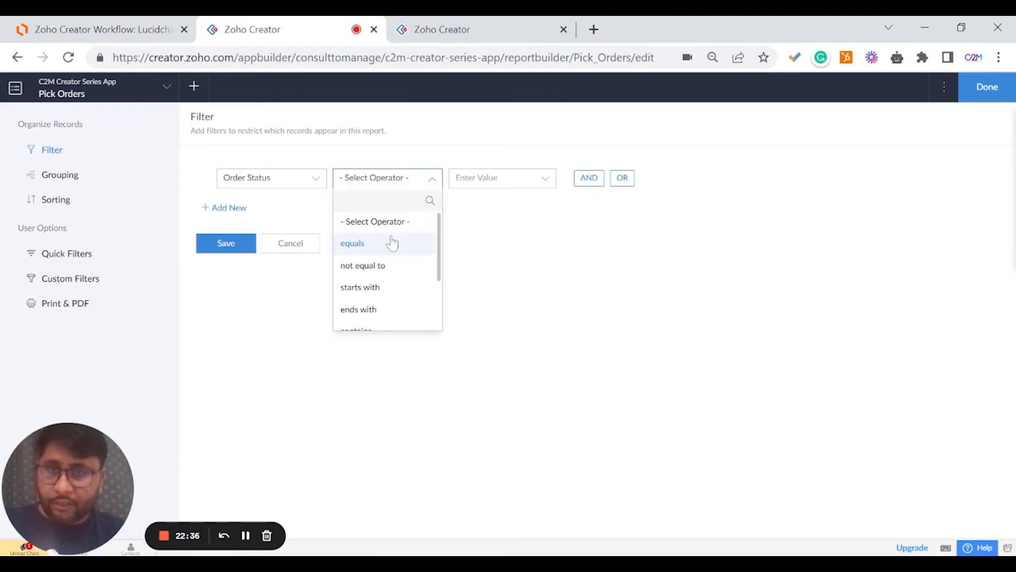
left_click(391, 241)
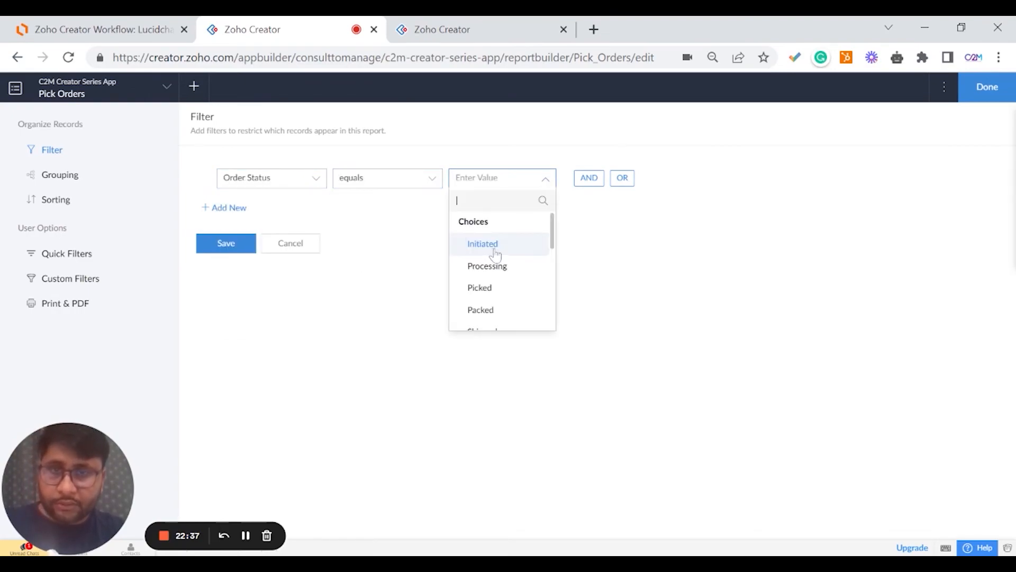
left_click(517, 266)
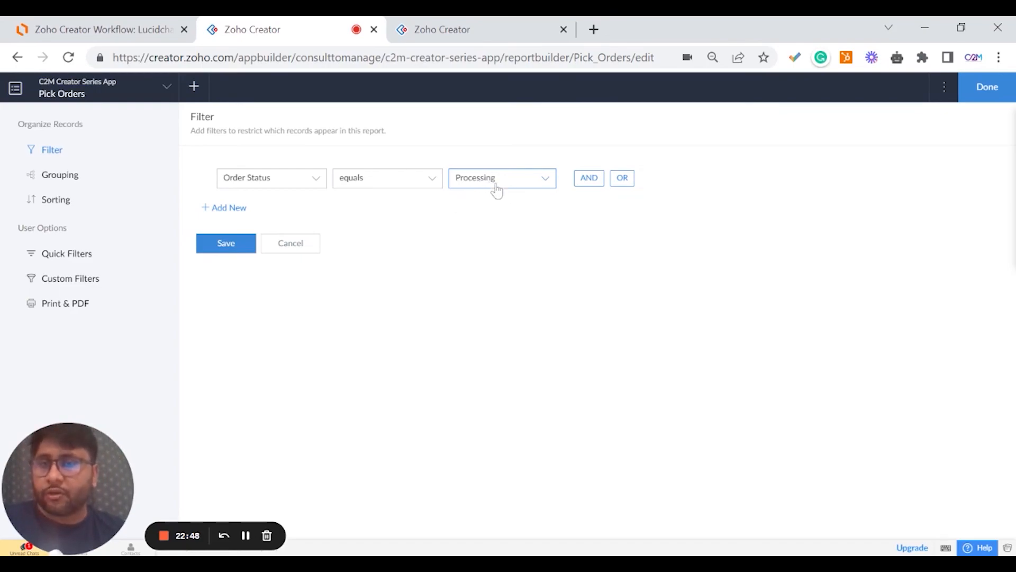
left_click(523, 179)
left_click(406, 266)
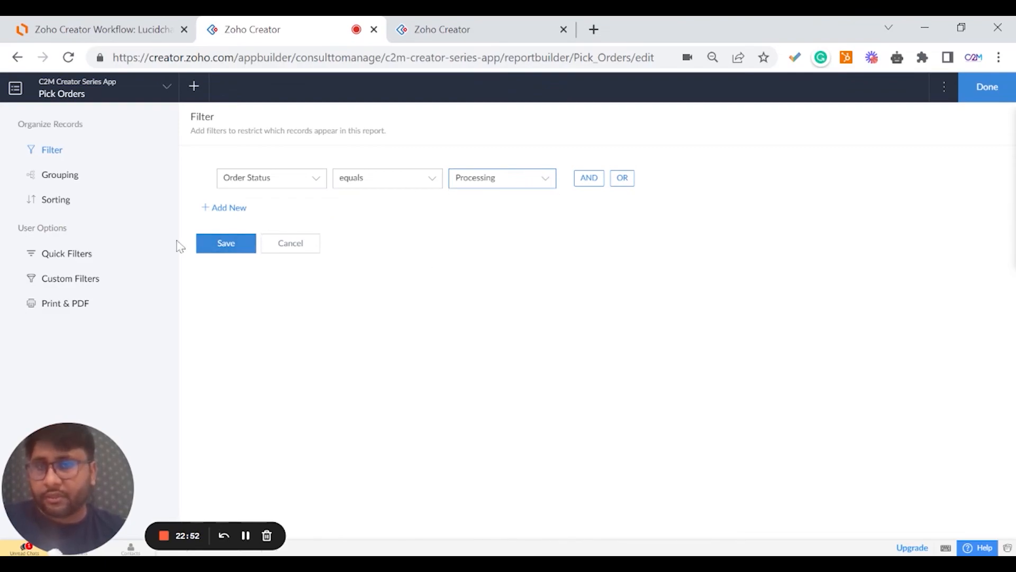
left_click(205, 245)
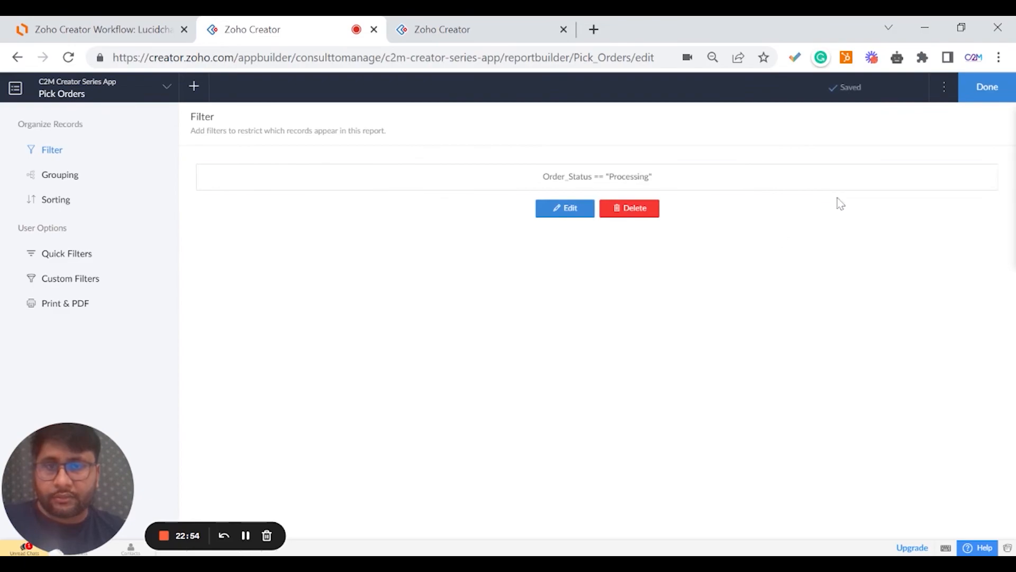
left_click(973, 99)
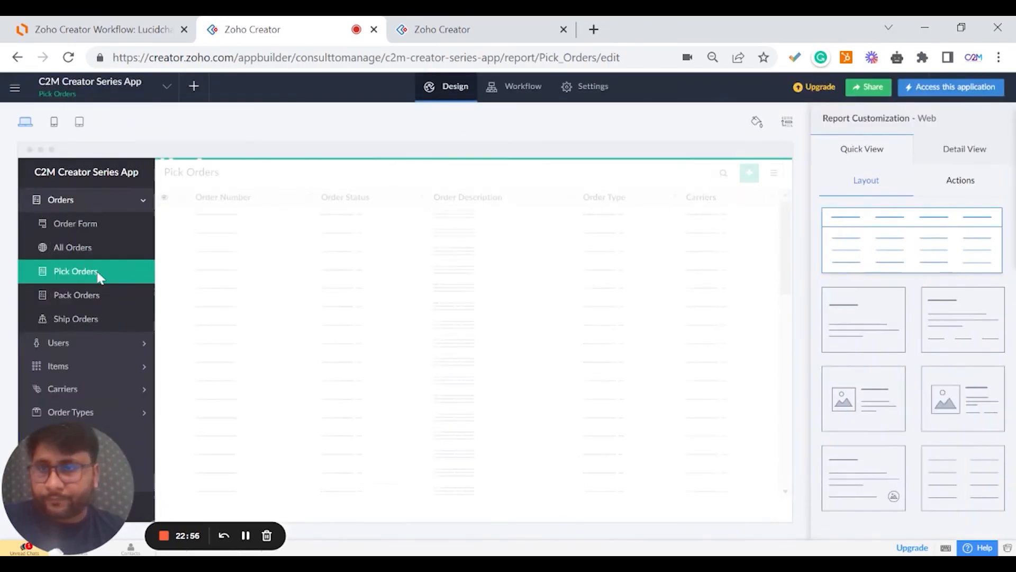
left_click(85, 298)
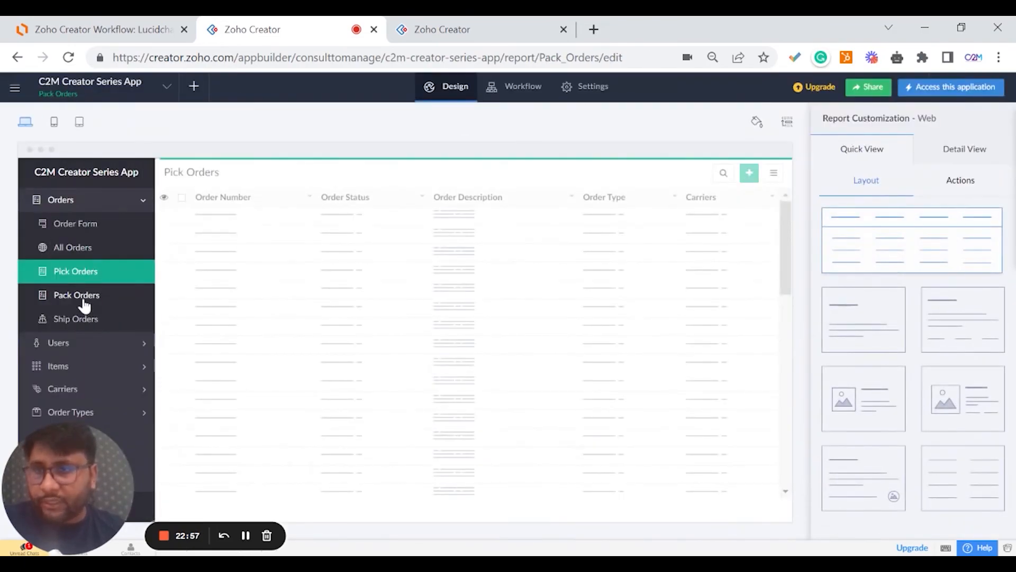
Save a Pack Orders filter where Order Status equals Picked.
left_click(461, 354)
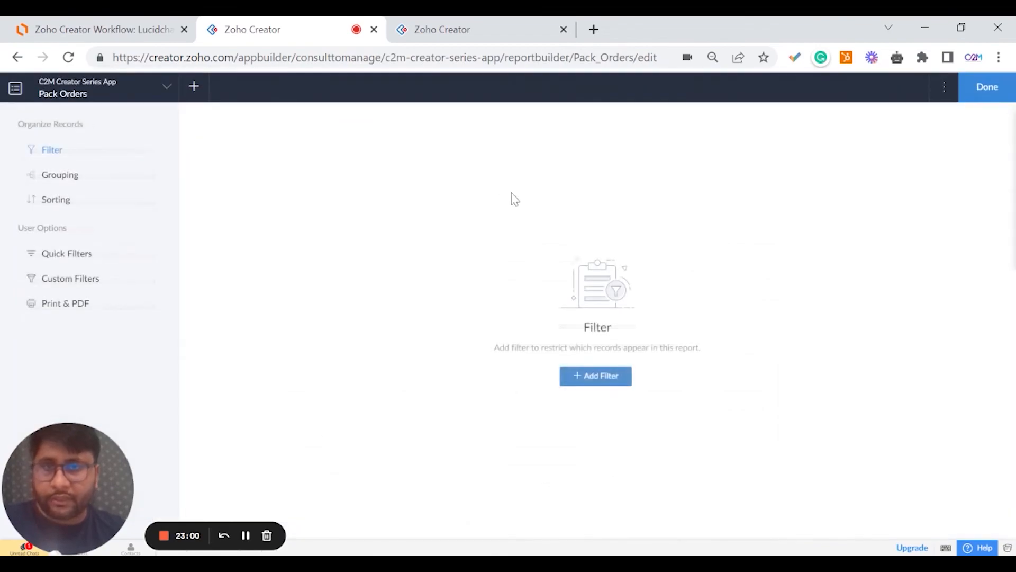
left_click(594, 376)
left_click(312, 180)
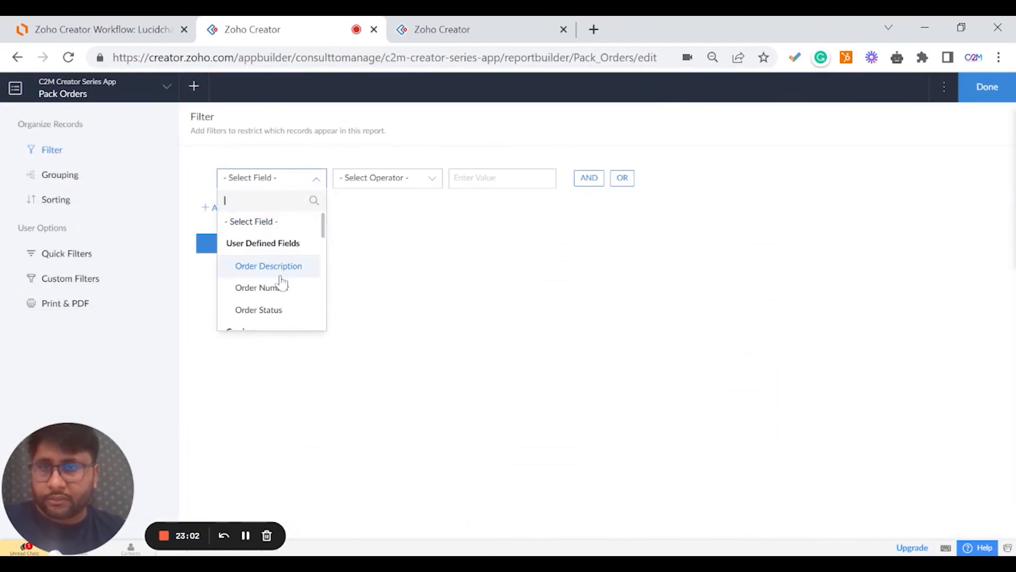
left_click(284, 311)
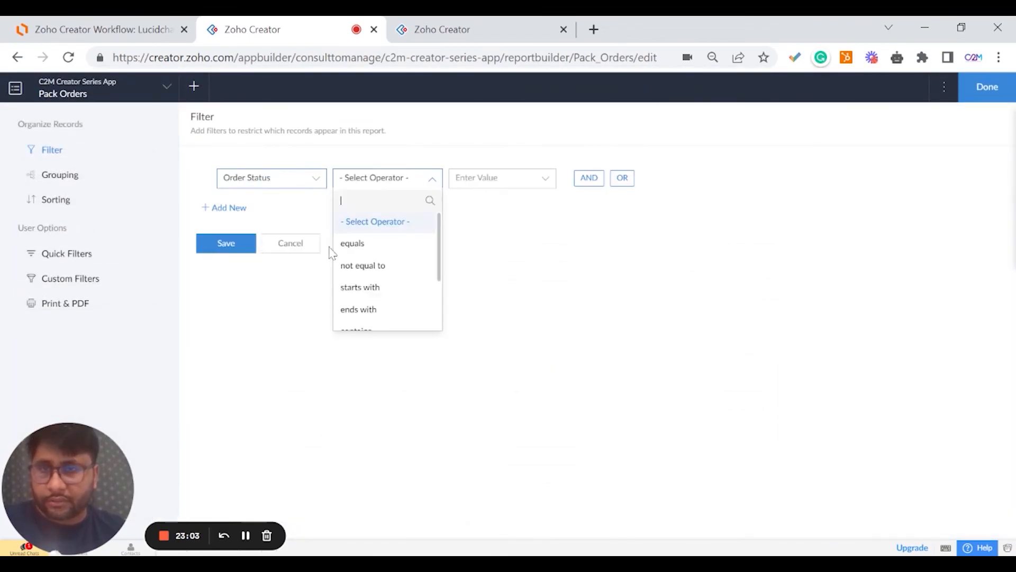
left_click(392, 245)
left_click(510, 286)
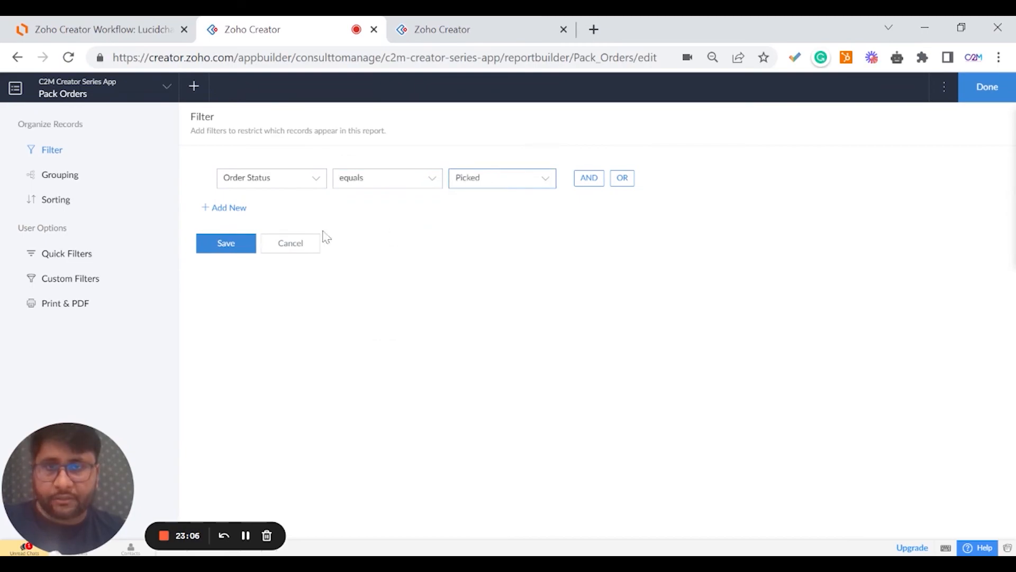
left_click(222, 242)
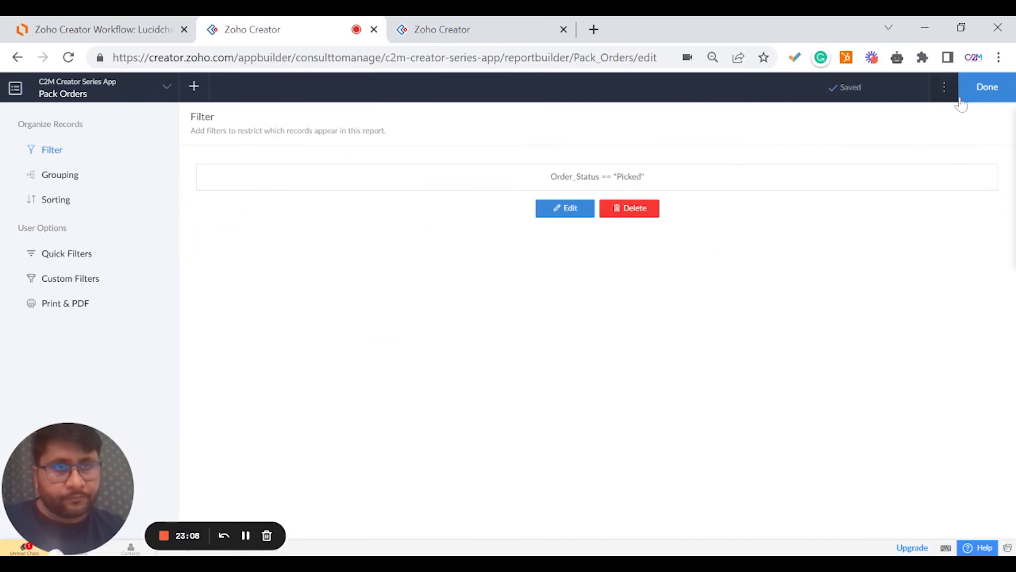
left_click(964, 94)
Save a Ship Orders filter where Order Status equals Packed.
left_click(89, 323)
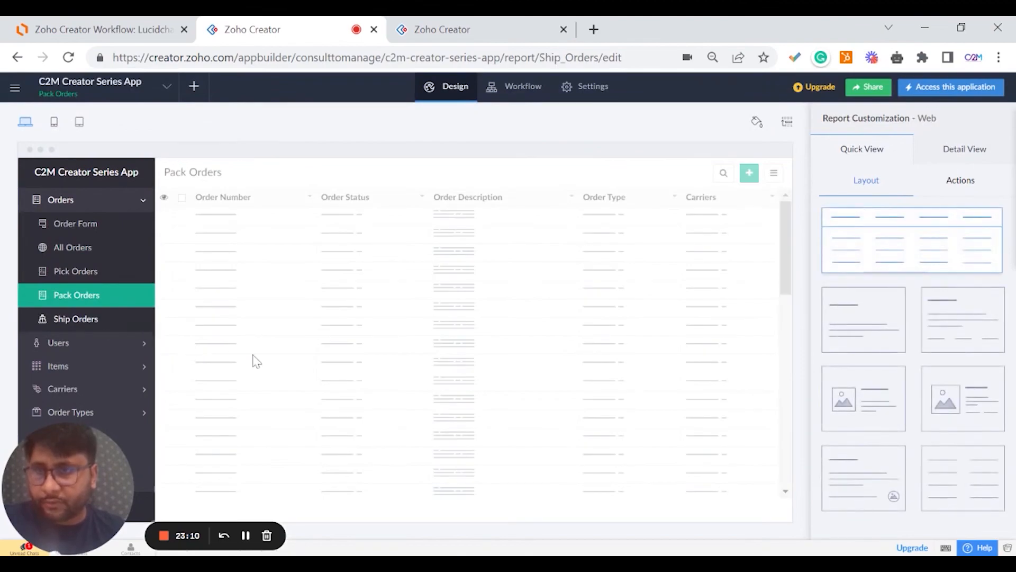
mouse_move(466, 332)
left_click(458, 354)
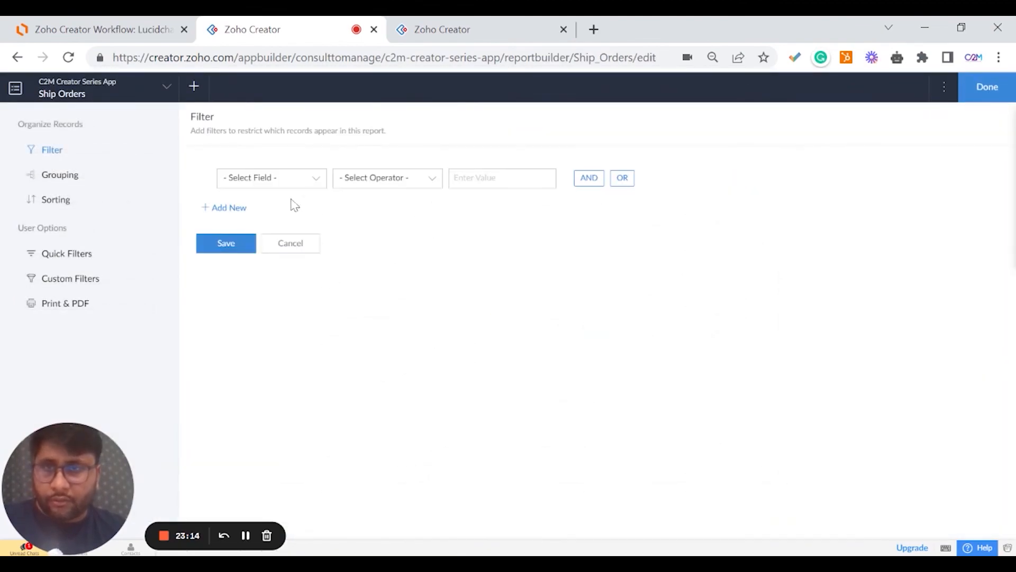
left_click(285, 180)
left_click(274, 312)
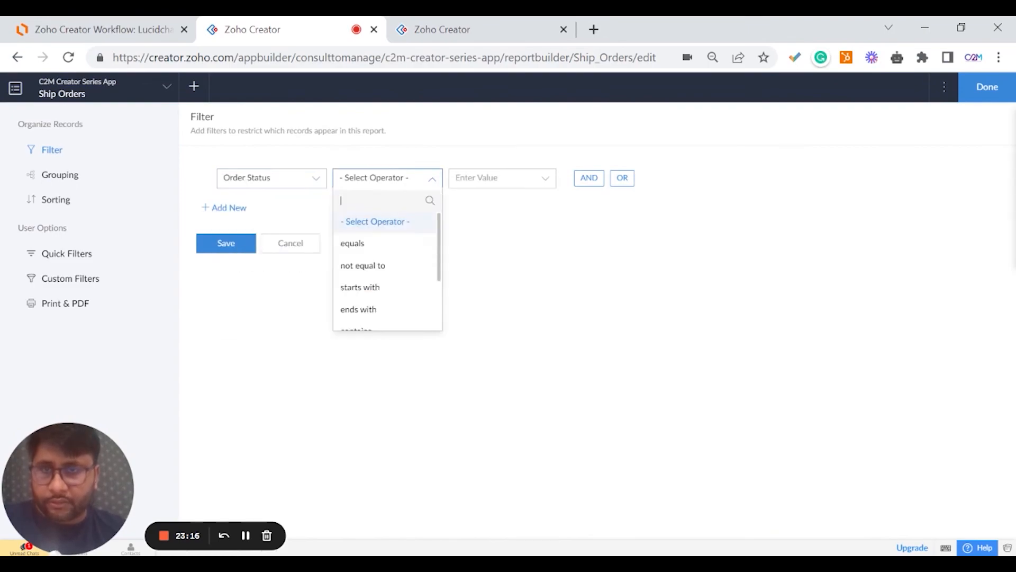
left_click(392, 245)
scroll(512, 316, "down", 2)
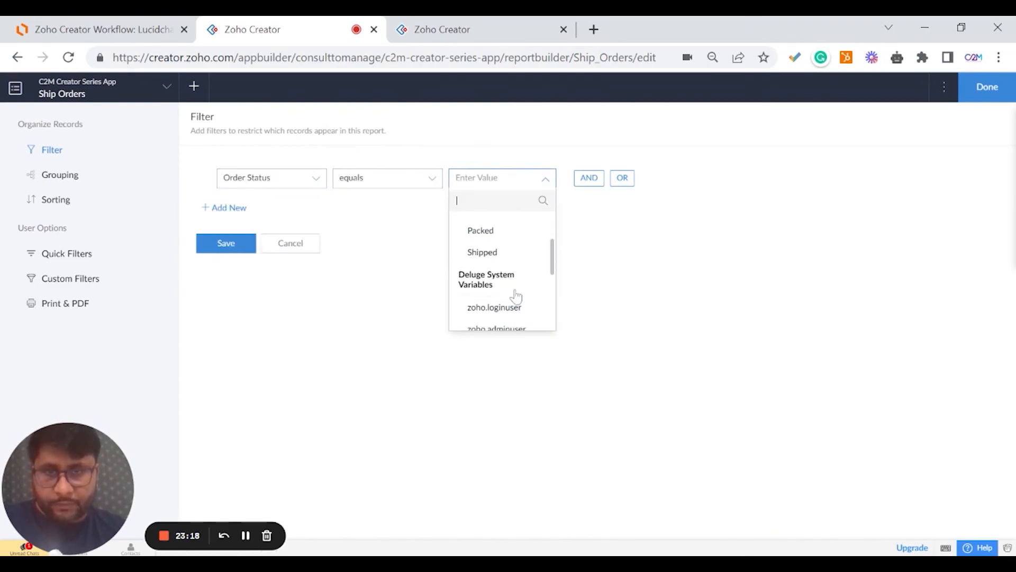
left_click(516, 230)
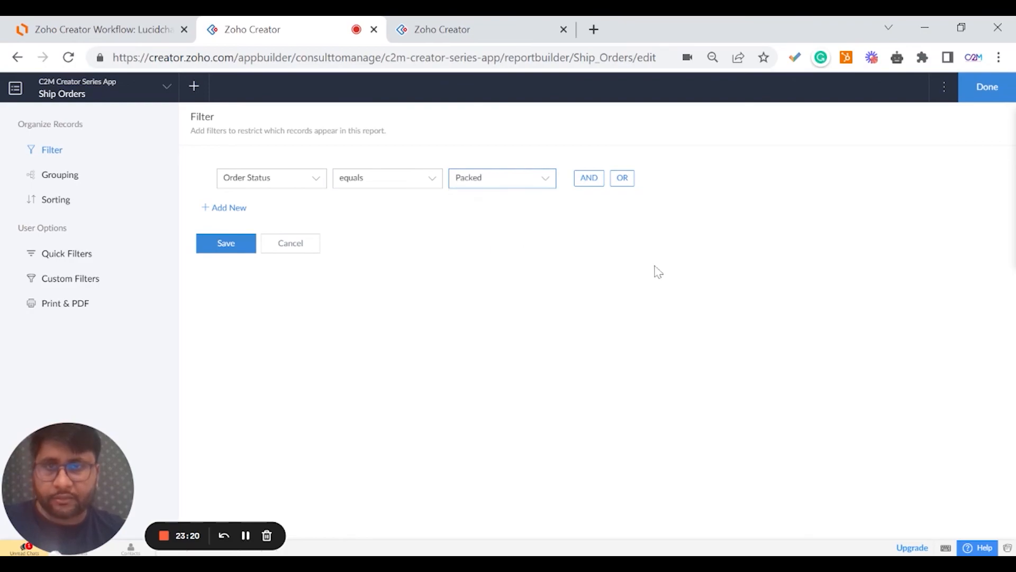
left_click(227, 245)
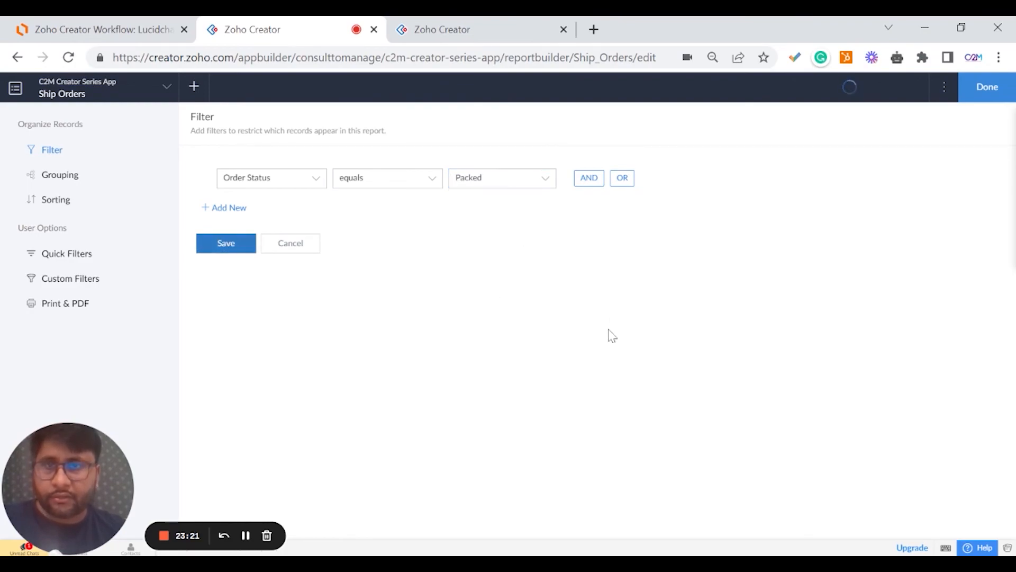
left_click(987, 86)
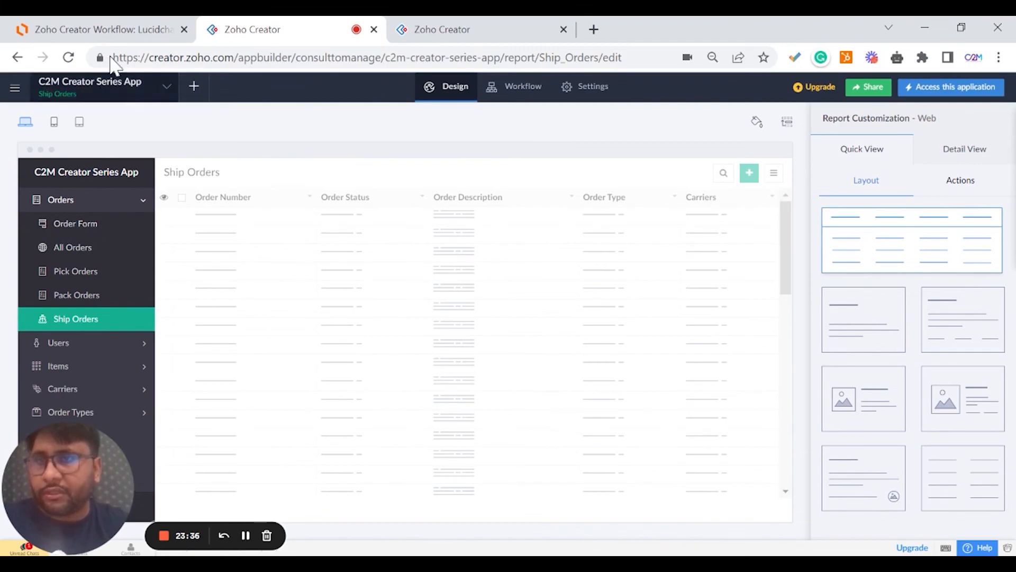
left_click(111, 29)
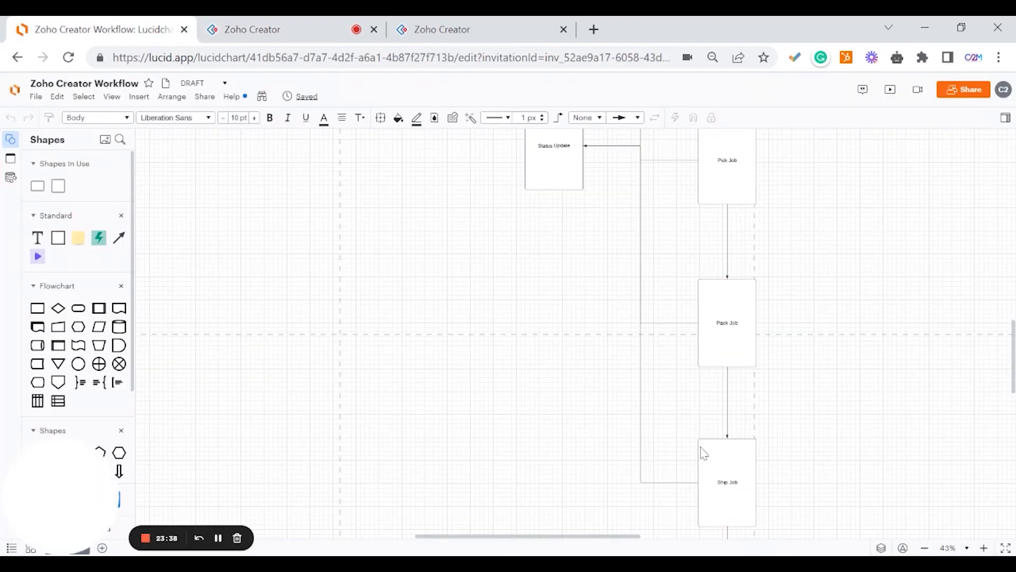
scroll(706, 387, "up", 3)
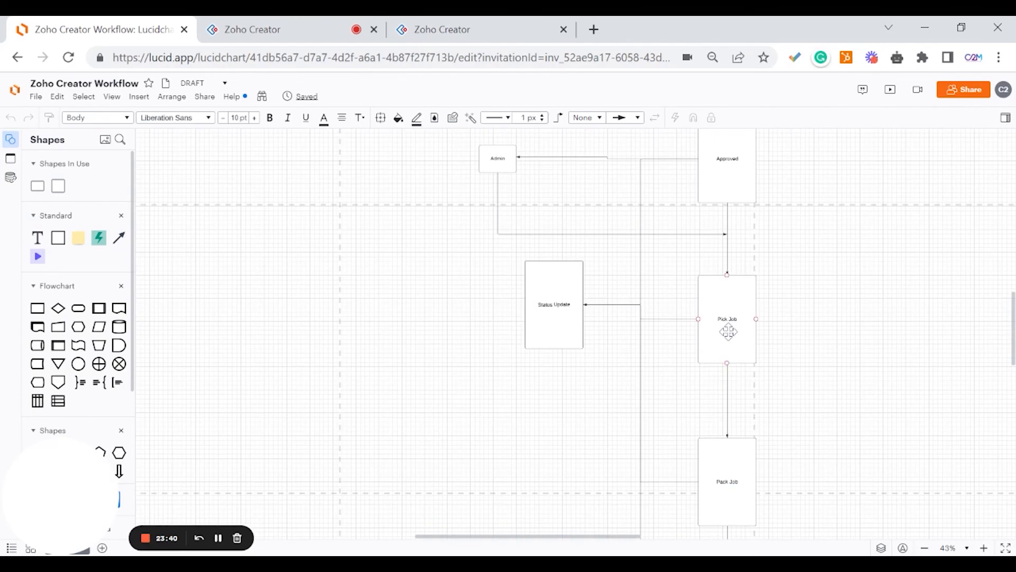
scroll(728, 336, "up", 2)
scroll(694, 359, "up", 4)
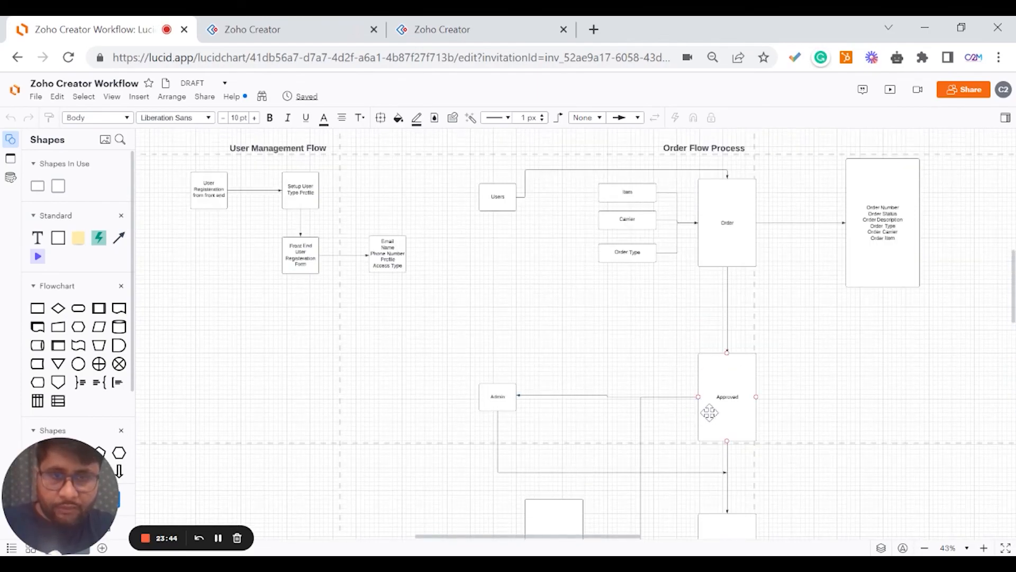
scroll(712, 415, "down", 12)
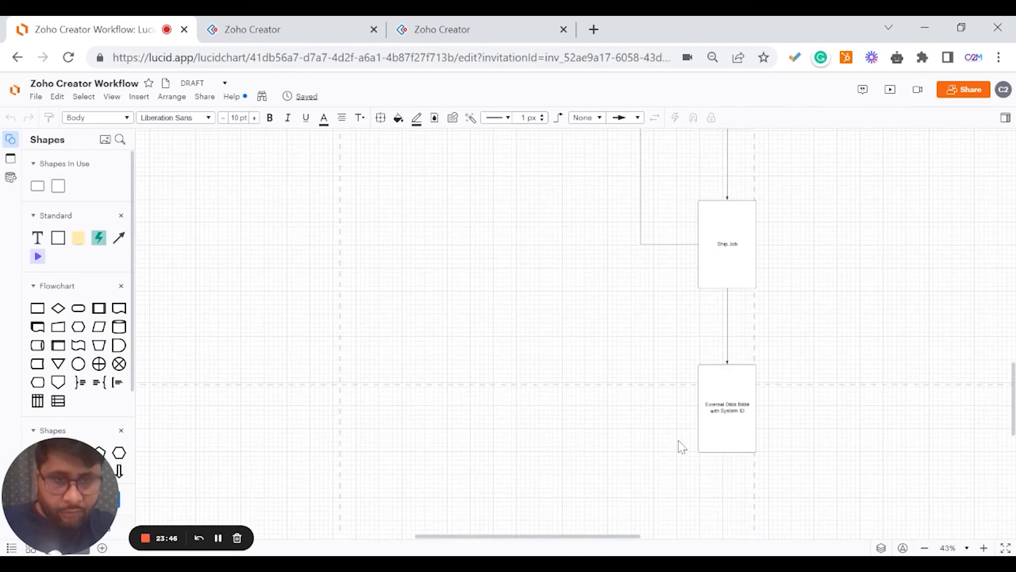
scroll(677, 443, "up", 10)
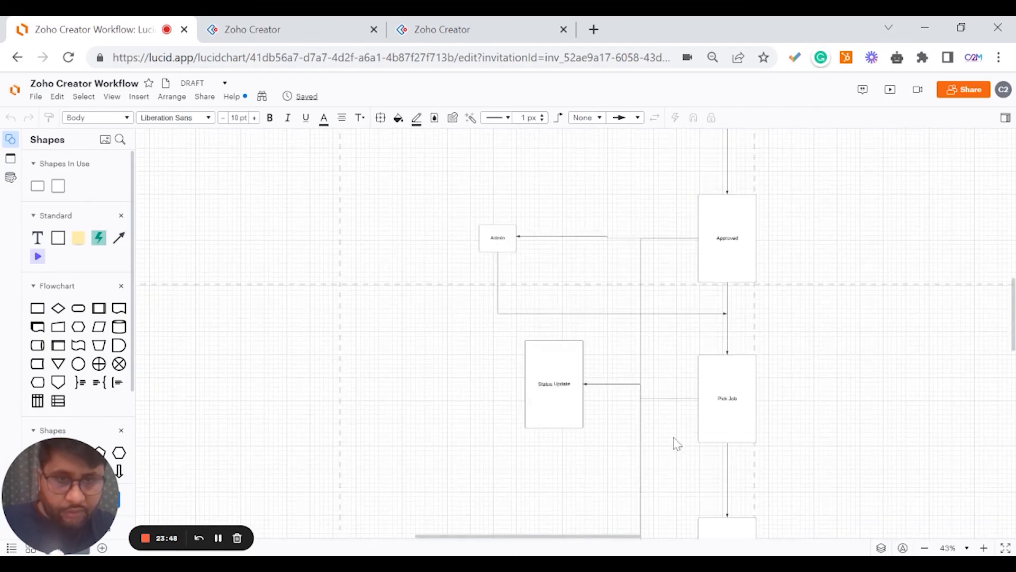
left_click(307, 27)
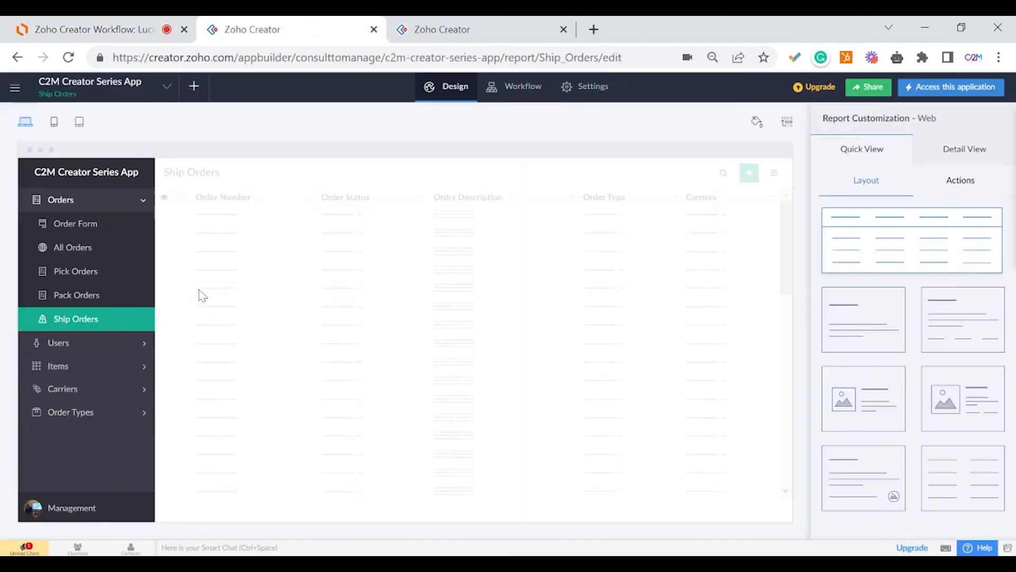
Collapse the Orders menu in the app preview sidebar and view the Ship Orders report.
left_click(103, 206)
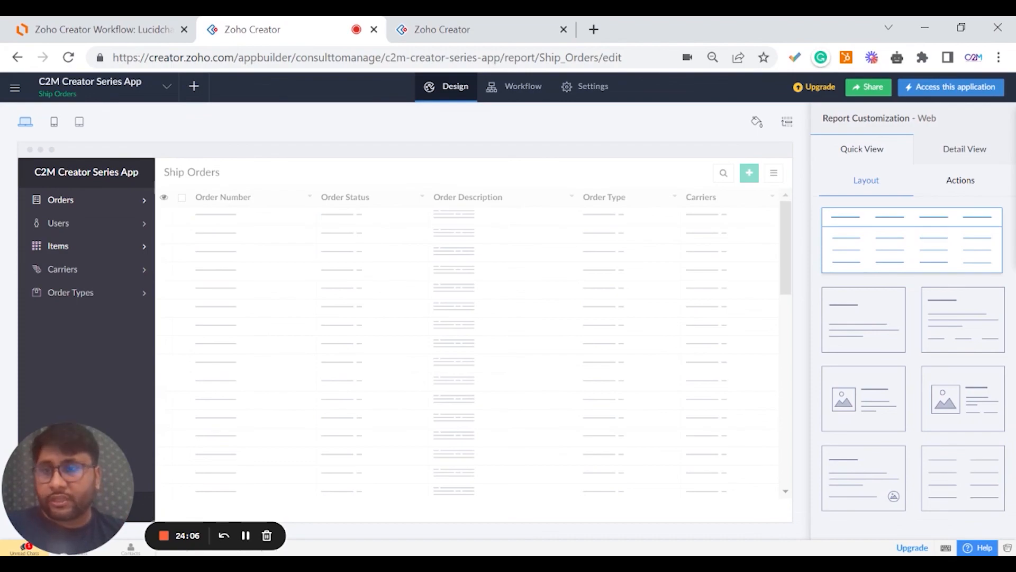
left_click_drag(47, 422, 451, 322)
left_click(459, 378)
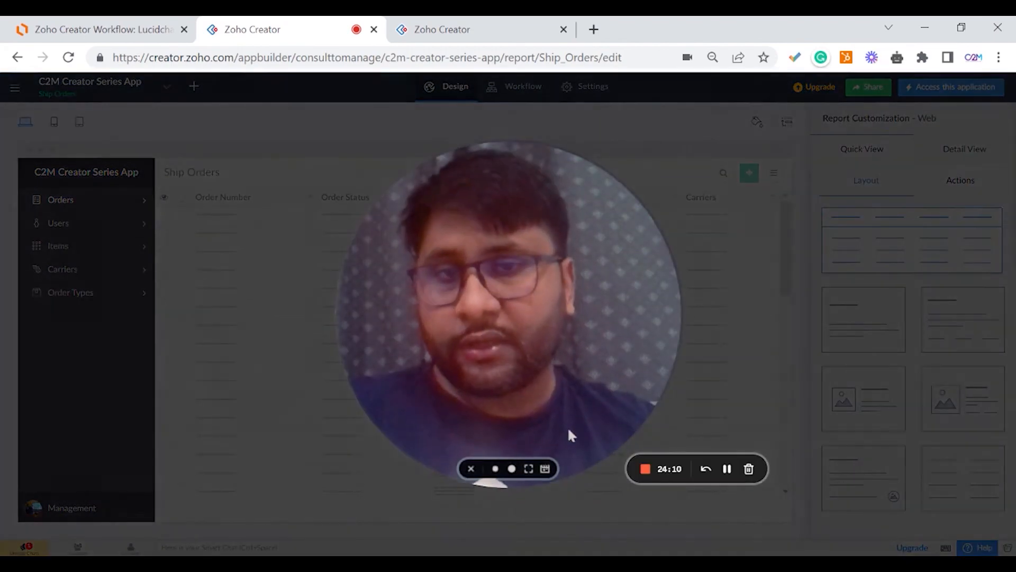